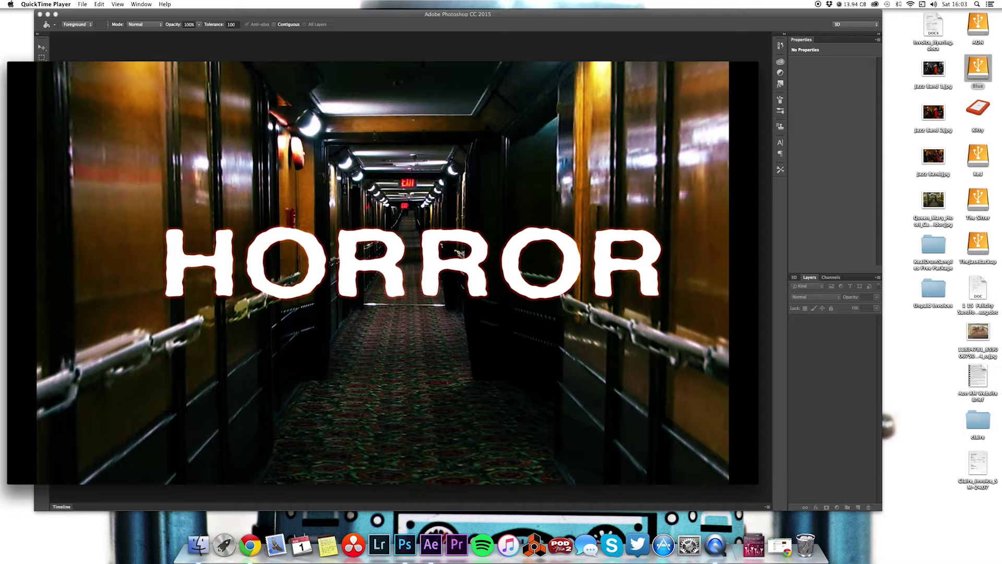
Step: Play the Horror Hotel.mp4 preview through to its HOTEL title, then close QuickTime's window
mouse_move(349, 319)
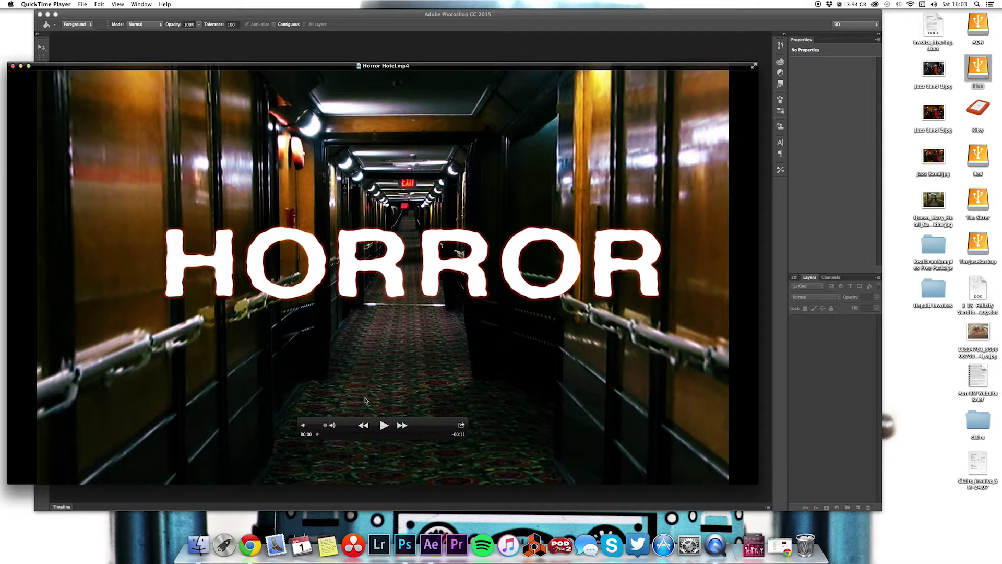
left_click(384, 425)
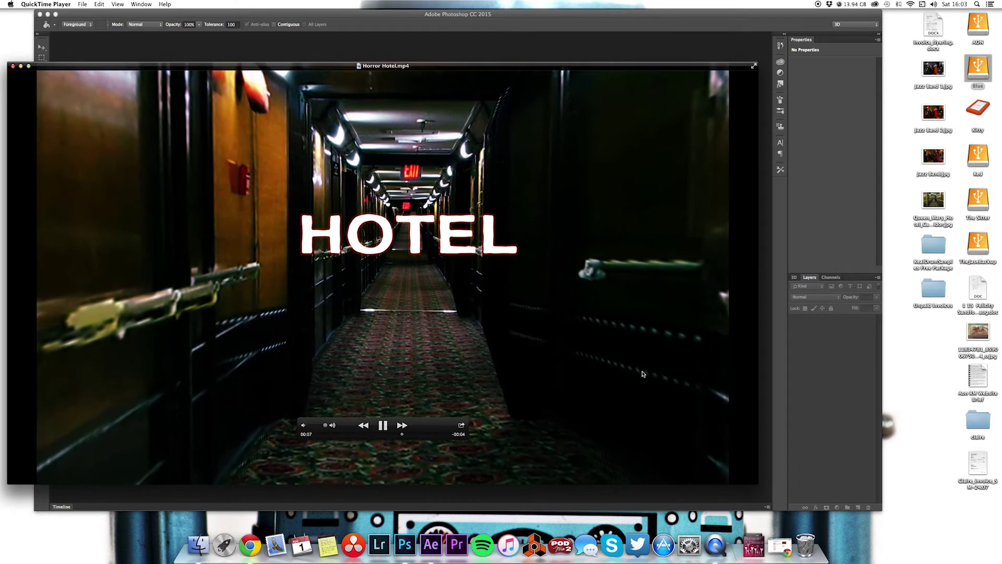
left_click(383, 426)
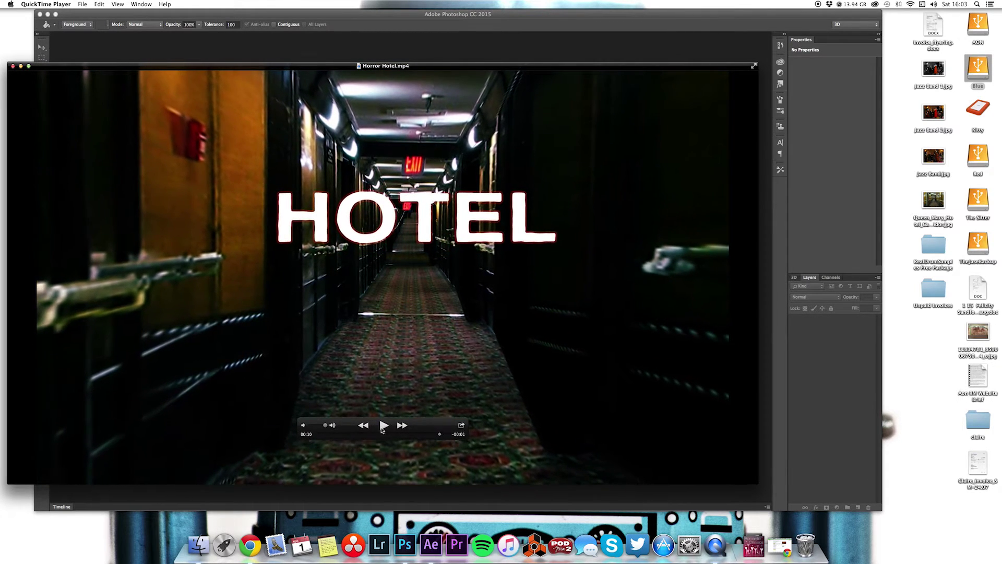
left_click(13, 66)
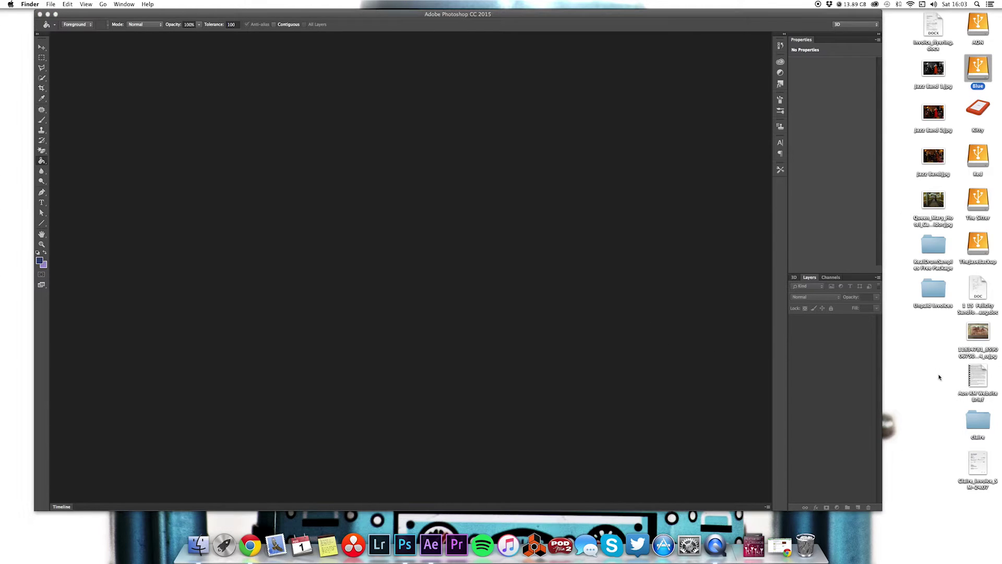
Step: Drag Queen_Mary_Hotel_Cabin_Corridor.jpg from the desktop into Photoshop to open it
left_click(950, 204)
left_click_drag(939, 202, 714, 330)
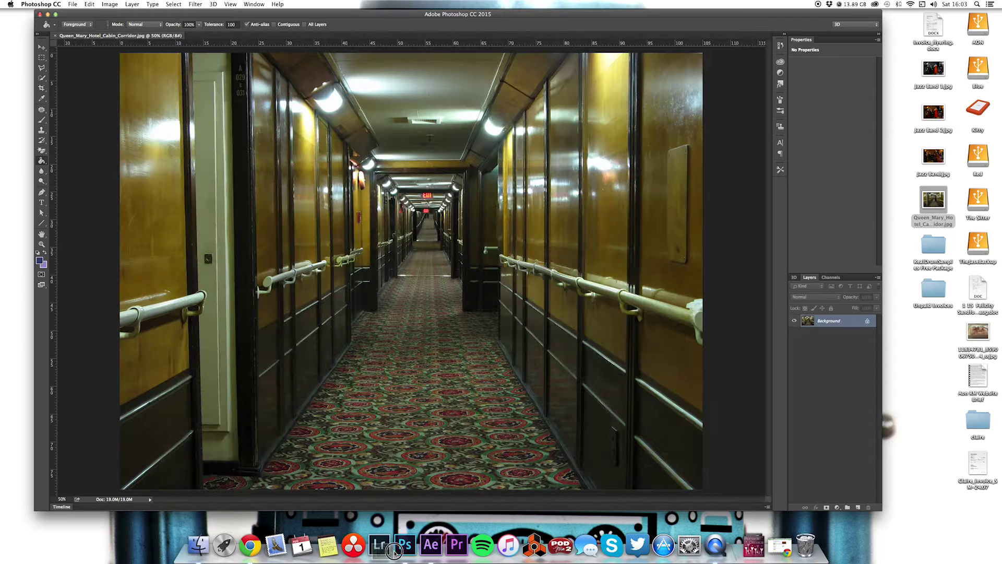
left_click_drag(939, 201, 920, 310)
left_click(327, 14)
left_click_drag(326, 13, 325, 15)
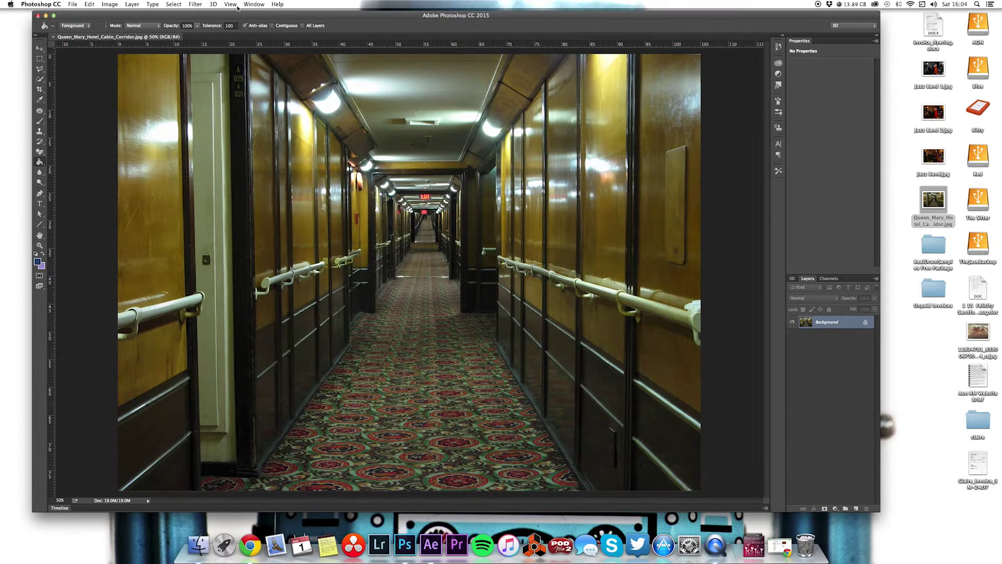
left_click(195, 4)
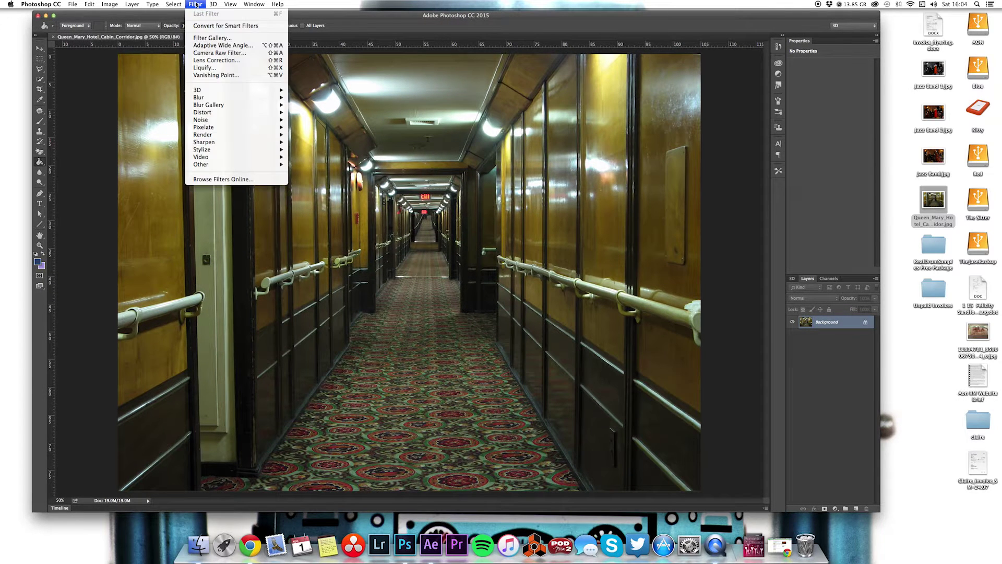
Step: In Filter > Vanishing Point, draw a perspective plane over the corridor's carpeted floor
left_click(248, 75)
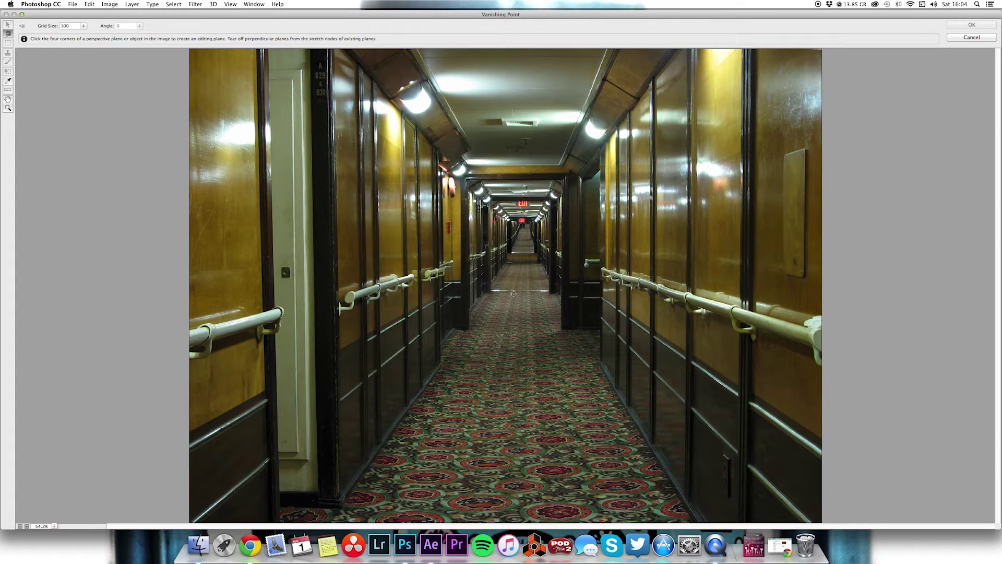
left_click(506, 261)
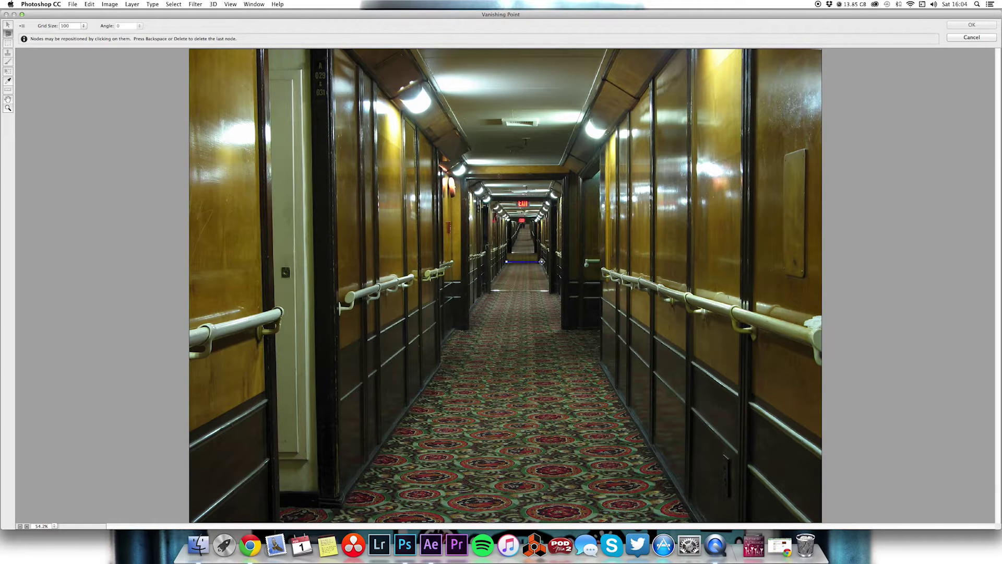
left_click(700, 522)
left_click(329, 521)
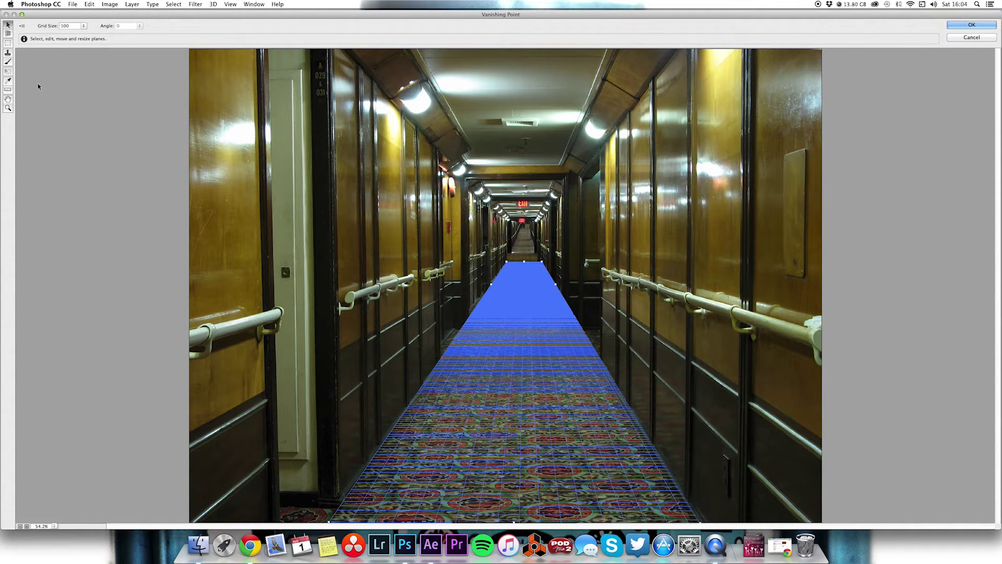
left_click(8, 35)
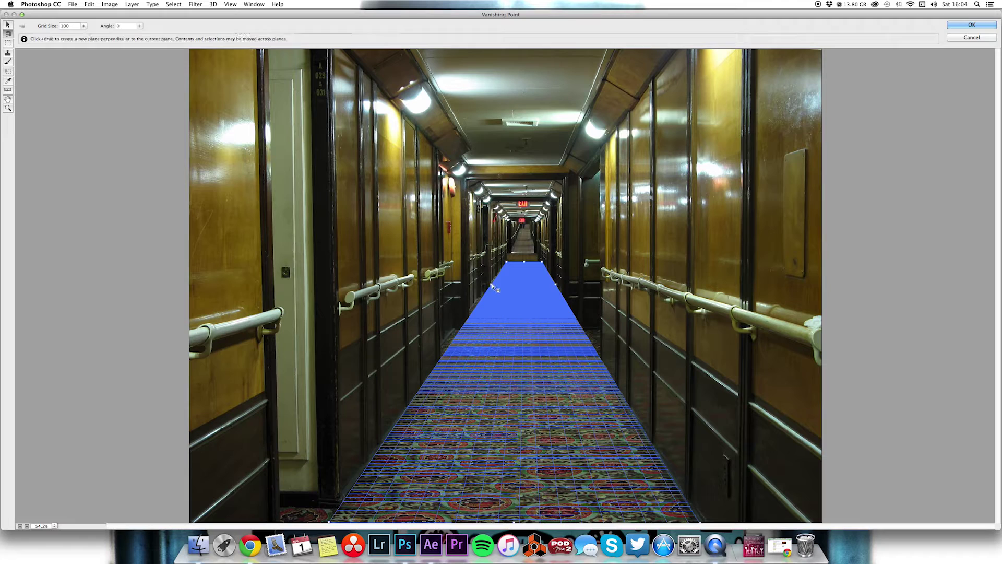
Step: Raise a perpendicular plane up the left wall and stretch it past the image edge
left_click_drag(492, 286, 483, 200)
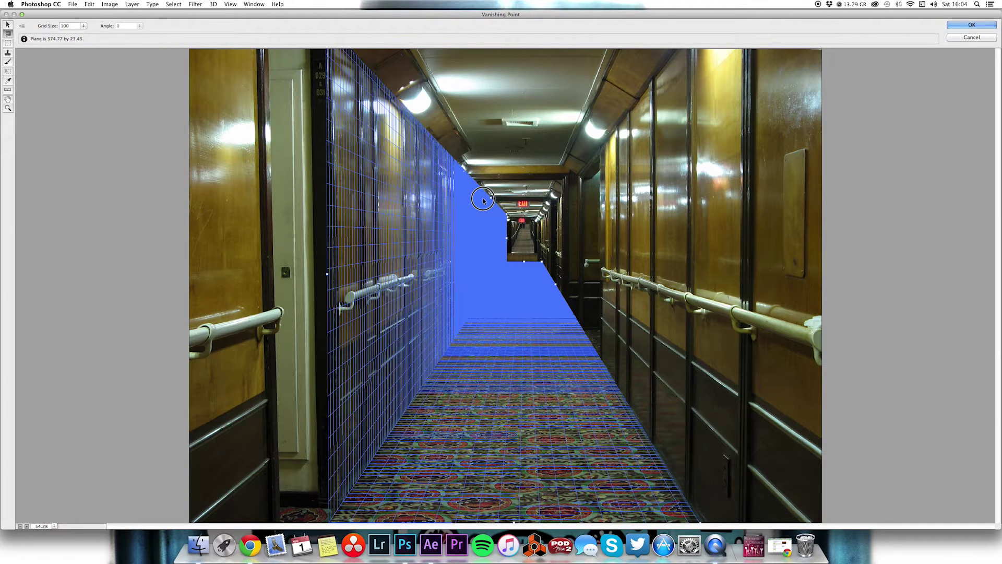
left_click_drag(483, 200, 483, 200)
left_click_drag(328, 273, 176, 282)
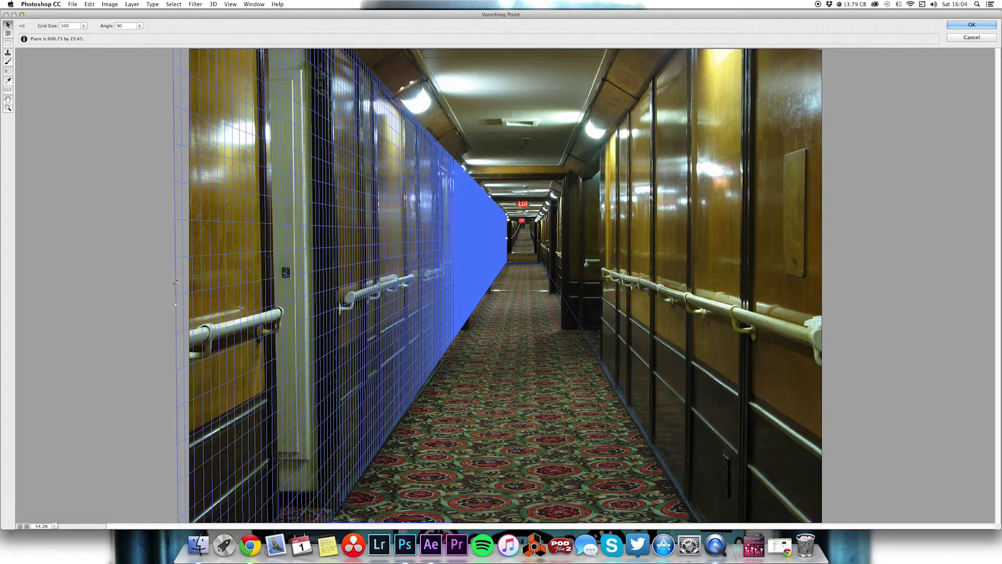
Step: Add a right-wall plane extended past the image edge, plus a small far-end wall plane
left_click(8, 34)
left_click(537, 330)
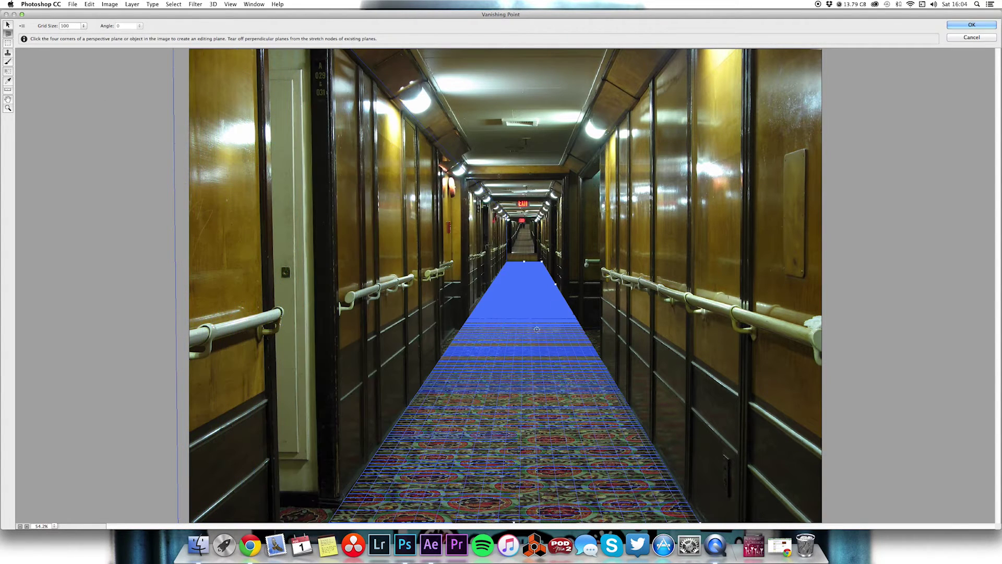
left_click_drag(556, 285, 587, 194)
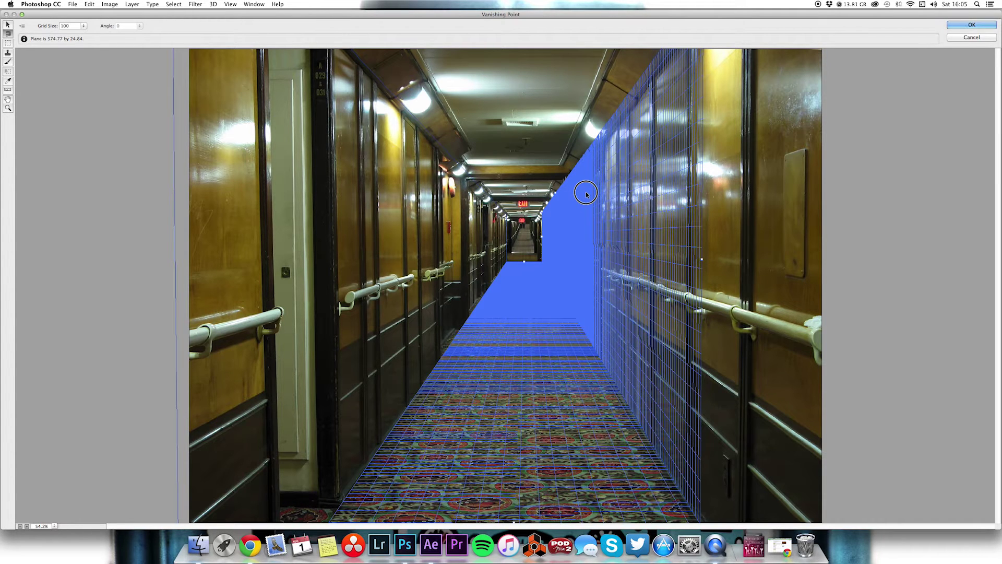
left_click_drag(587, 195, 586, 194)
left_click_drag(701, 259, 846, 297)
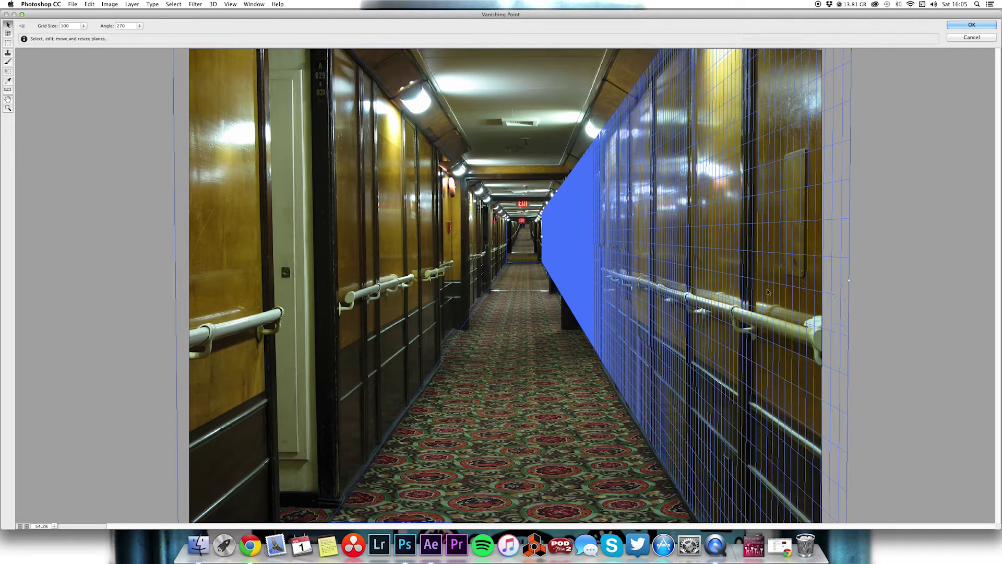
left_click(8, 34)
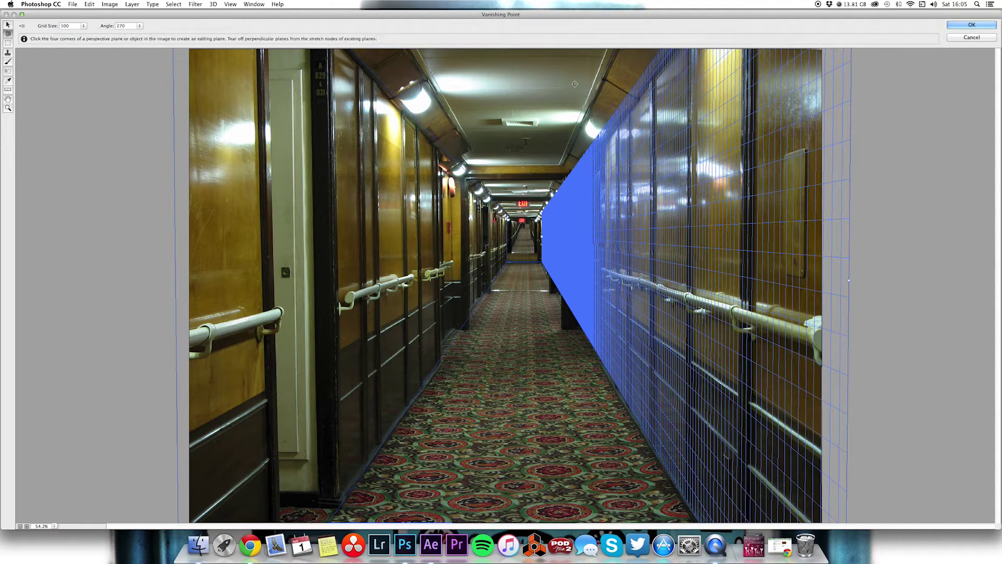
left_click_drag(530, 258, 525, 213)
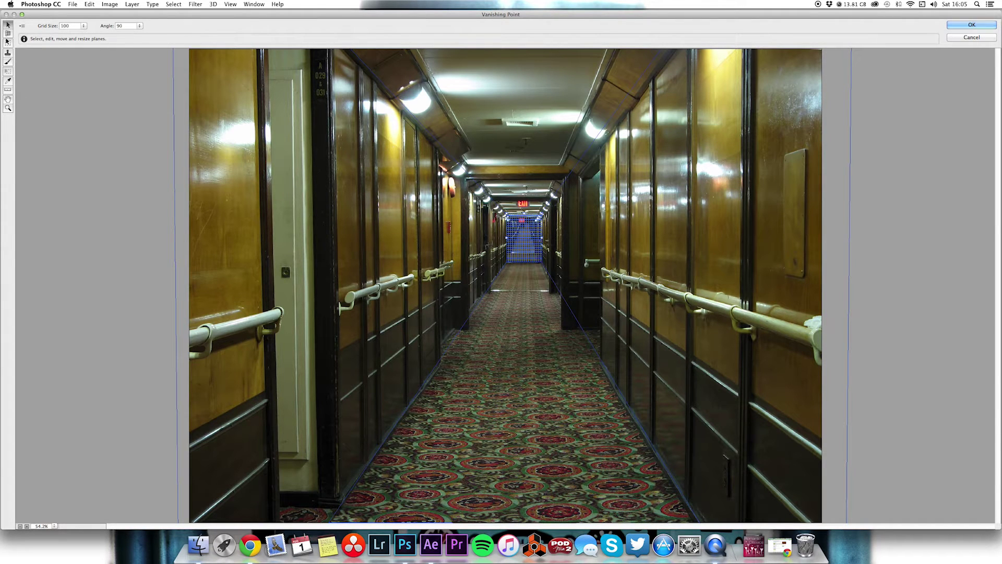
Step: Raise a ceiling plane from the far wall's top edge and enlarge it outward and upward
left_click(8, 33)
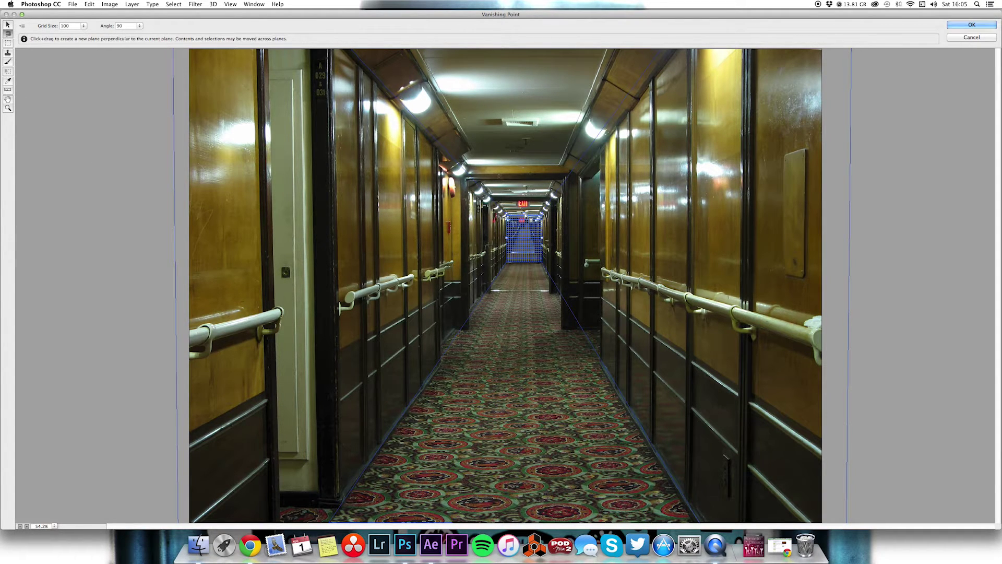
left_click_drag(525, 215, 524, 63)
key("v")
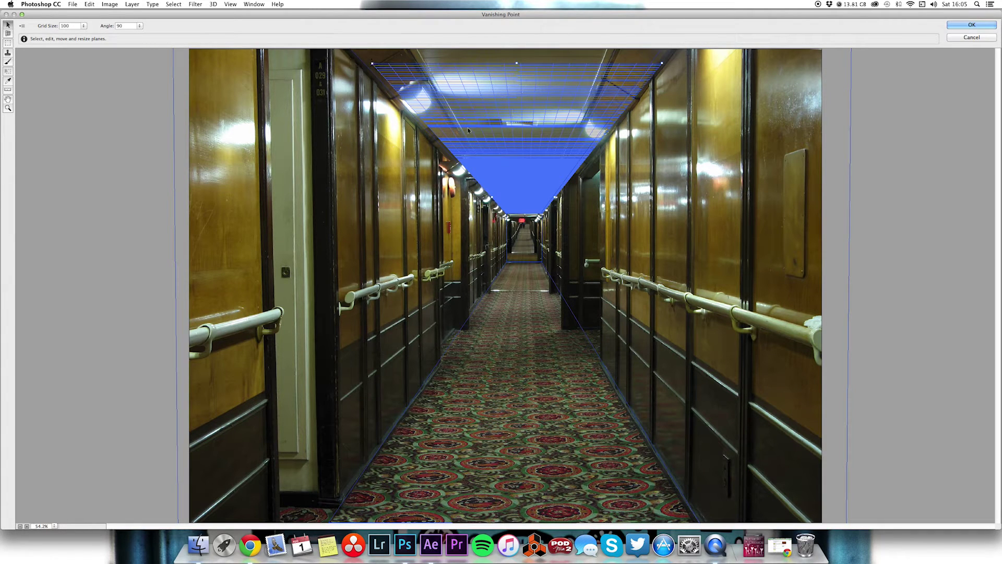
left_click(517, 241)
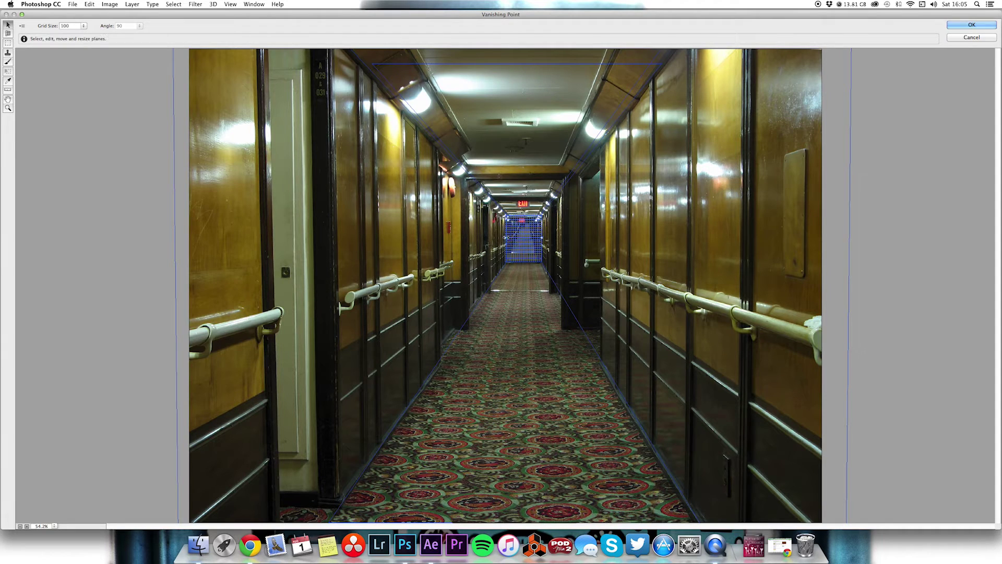
left_click(526, 213)
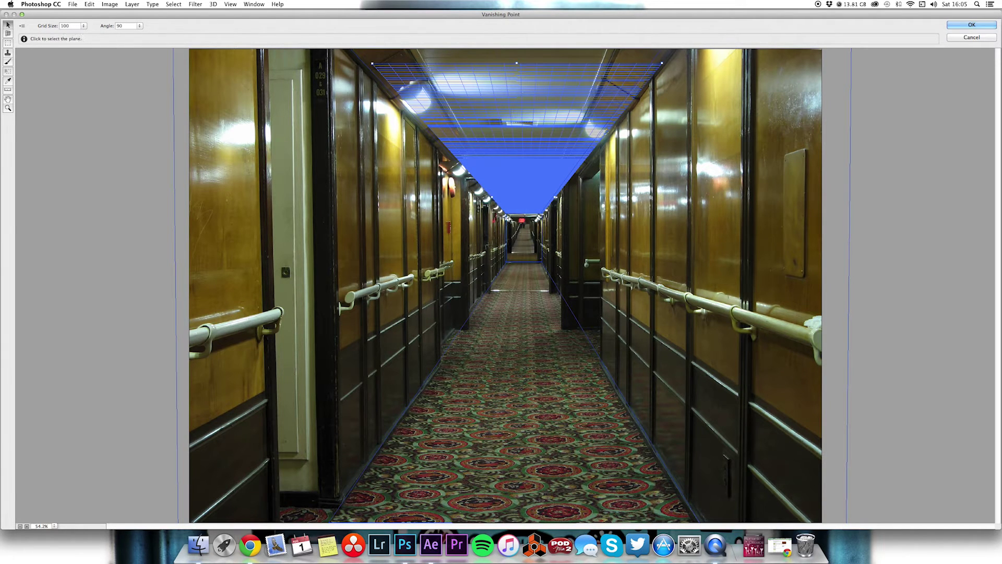
left_click_drag(373, 63, 349, 63)
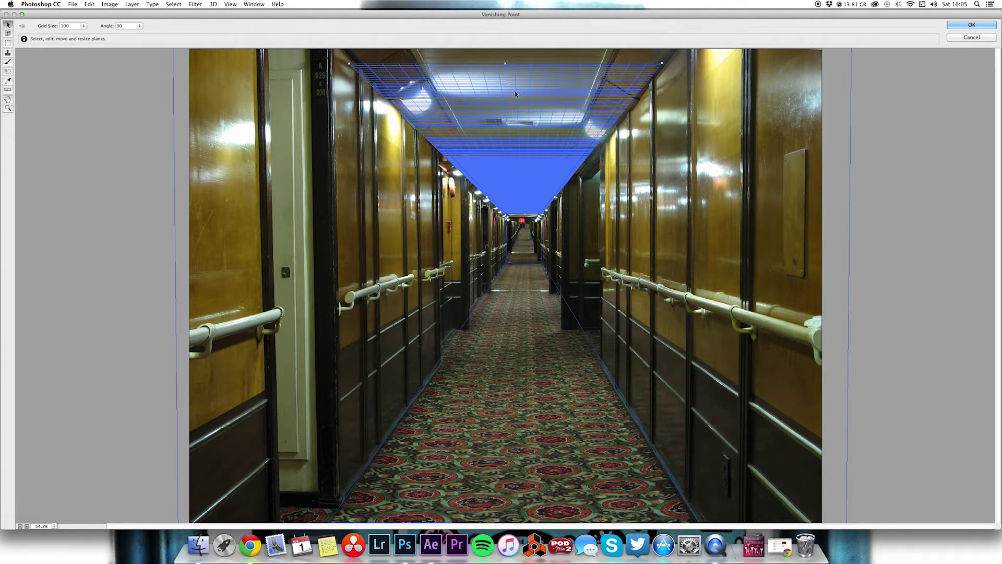
left_click_drag(505, 63, 504, 10)
Step: Select the far wall, left wall, ceiling, right wall and floor planes in turn to check them
left_click(522, 265)
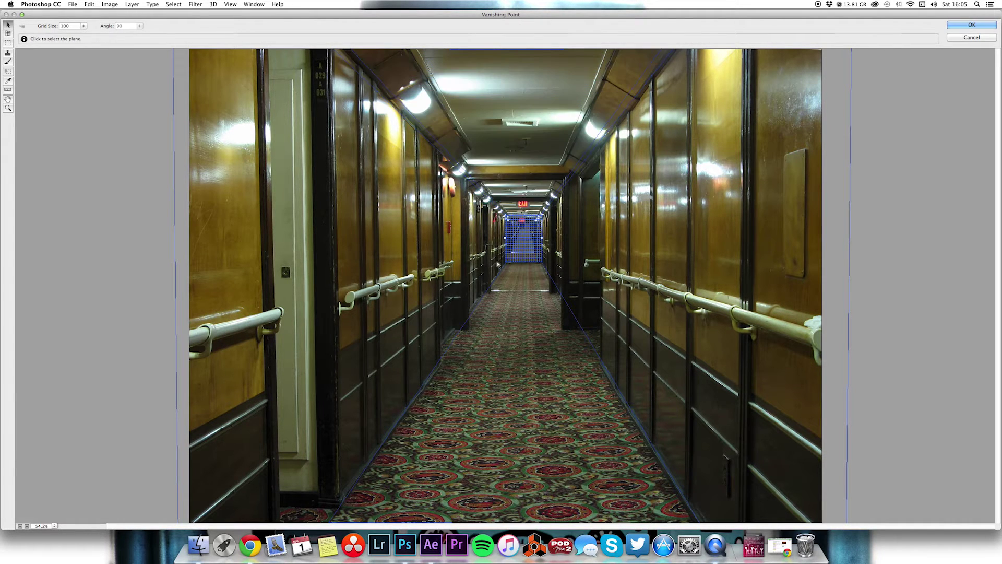
left_click(470, 263)
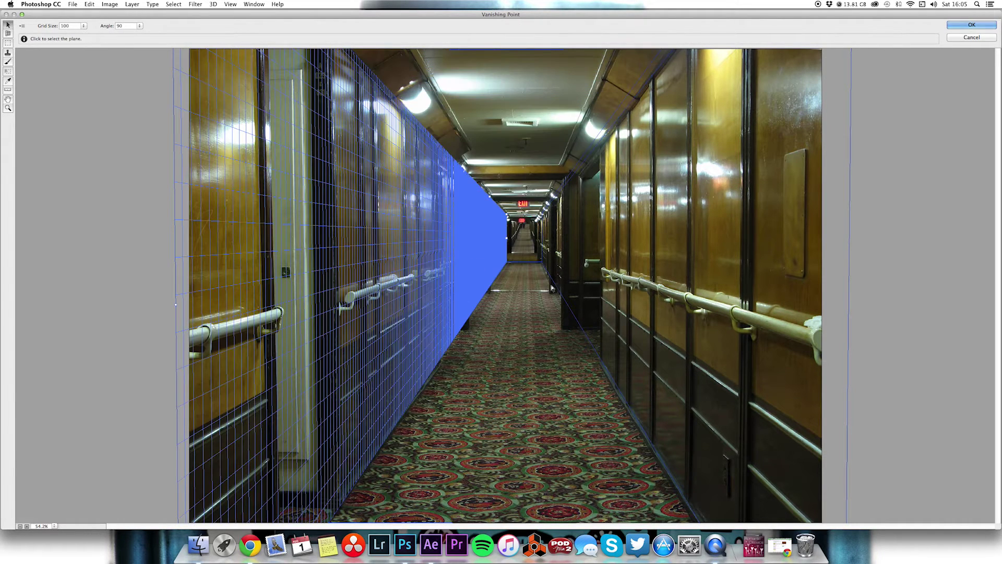
left_click(507, 144)
left_click(648, 246)
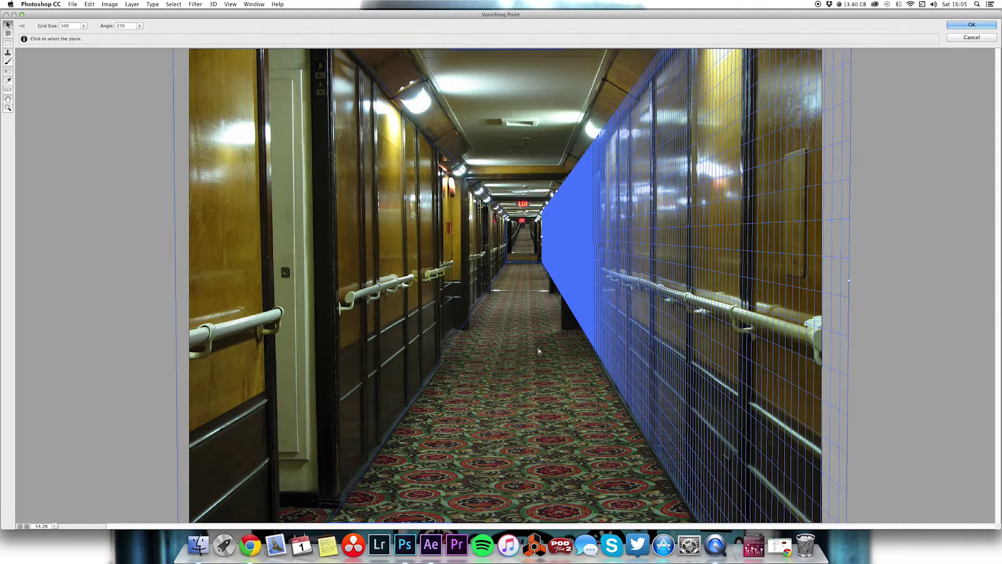
left_click(560, 146)
left_click(515, 360)
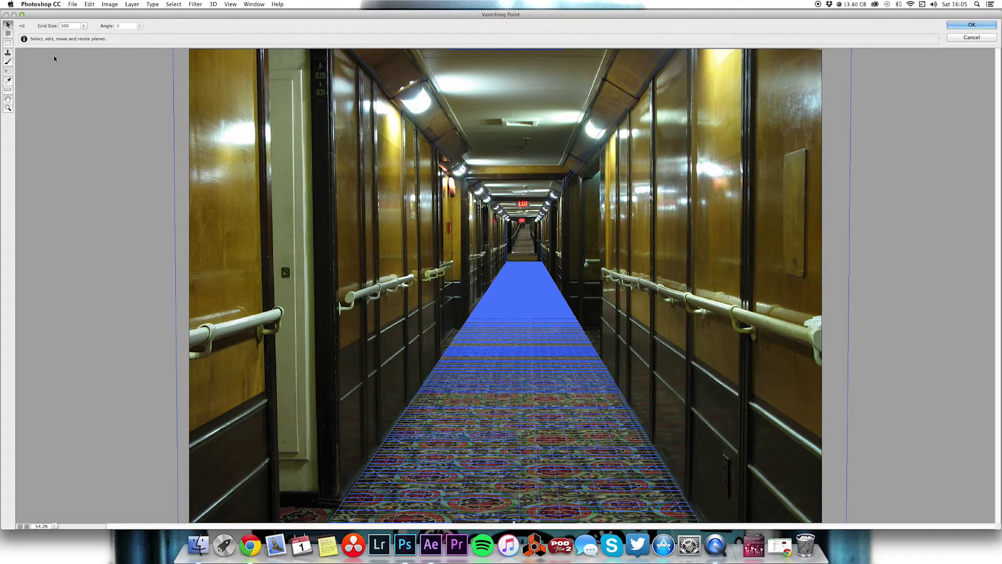
left_click(22, 26)
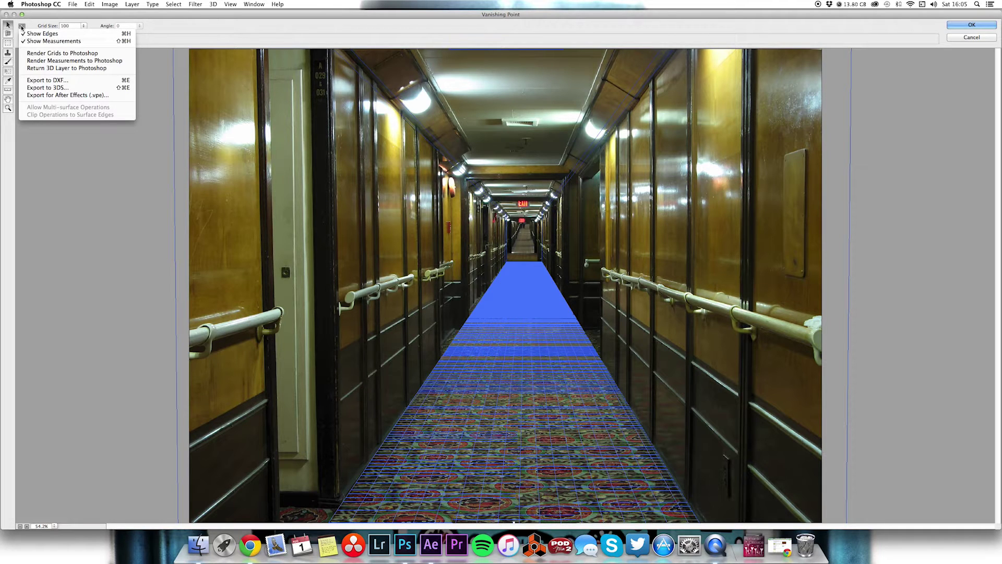
Step: Export the planes as Corridor.vpe into a new Corridor folder on the Desktop
left_click(67, 96)
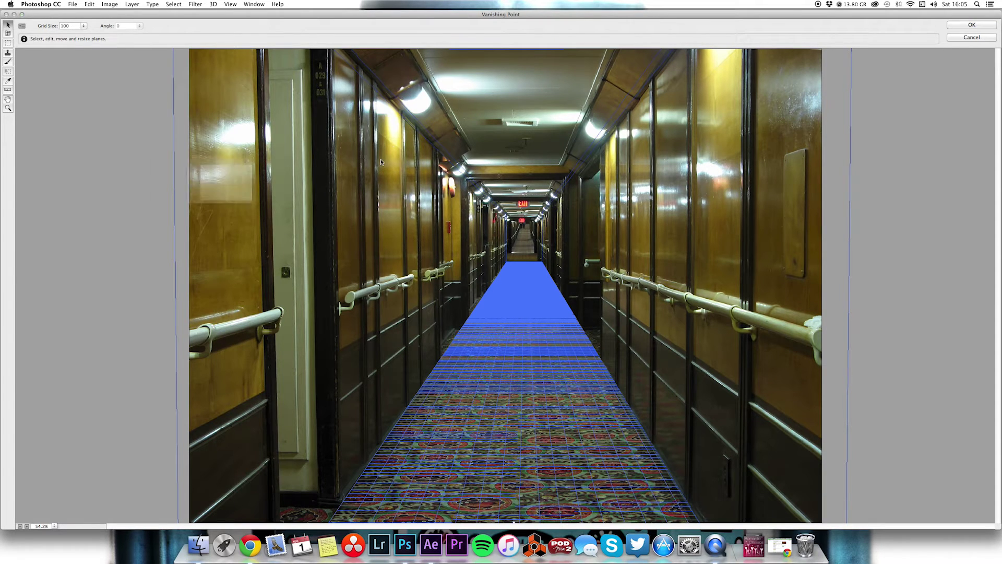
left_click(53, 117)
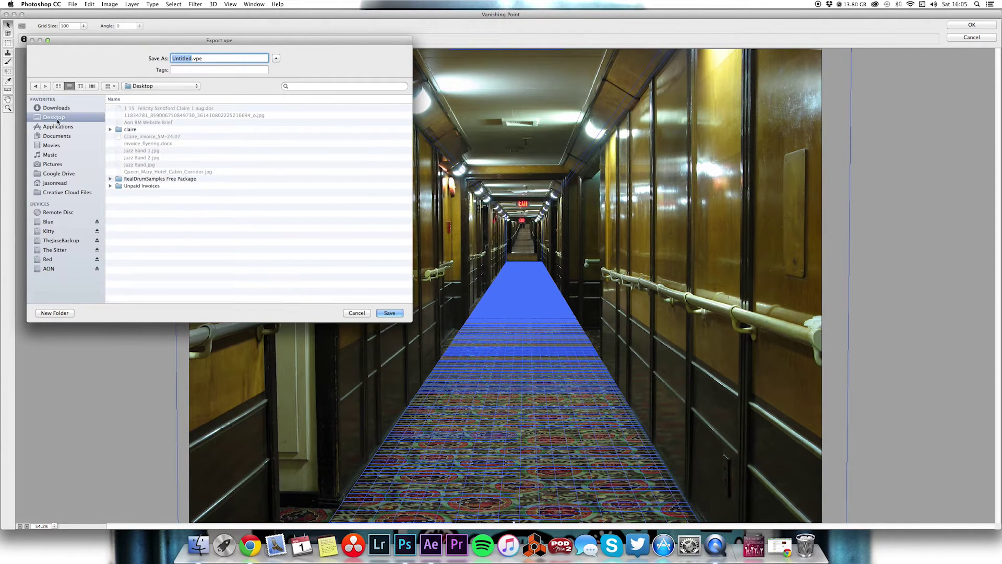
left_click(61, 313)
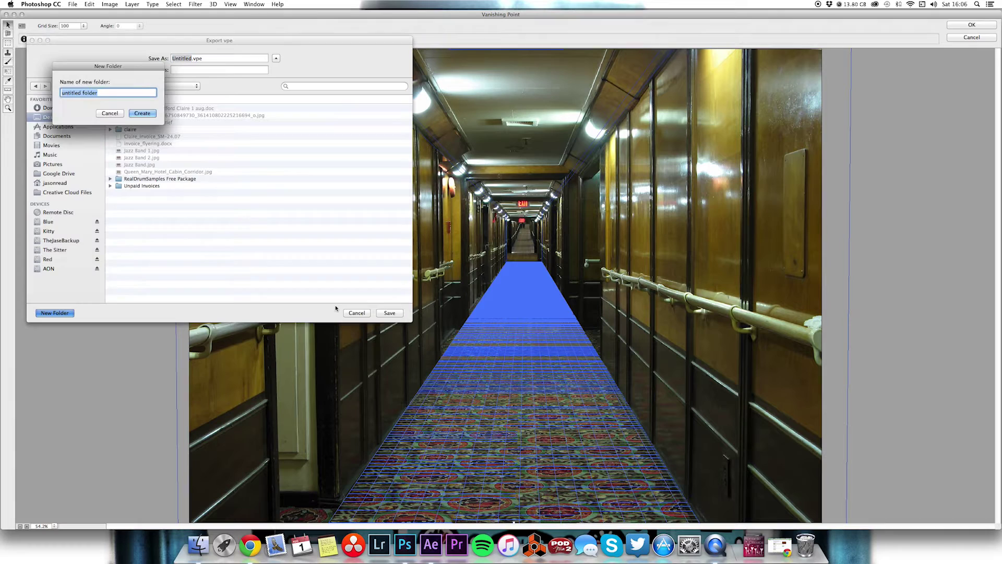
type("Corridor")
left_click(142, 114)
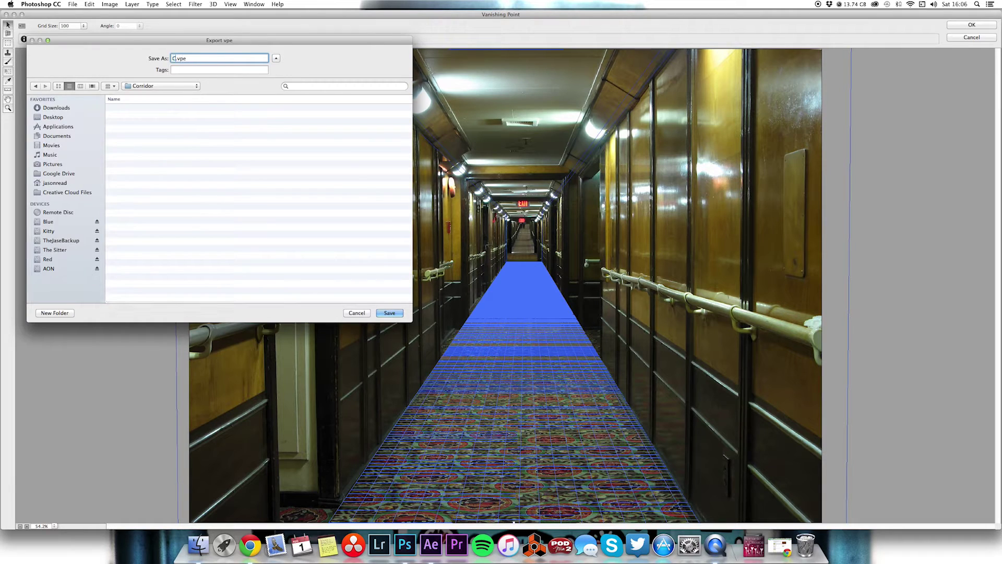
type("Corridor")
left_click(390, 313)
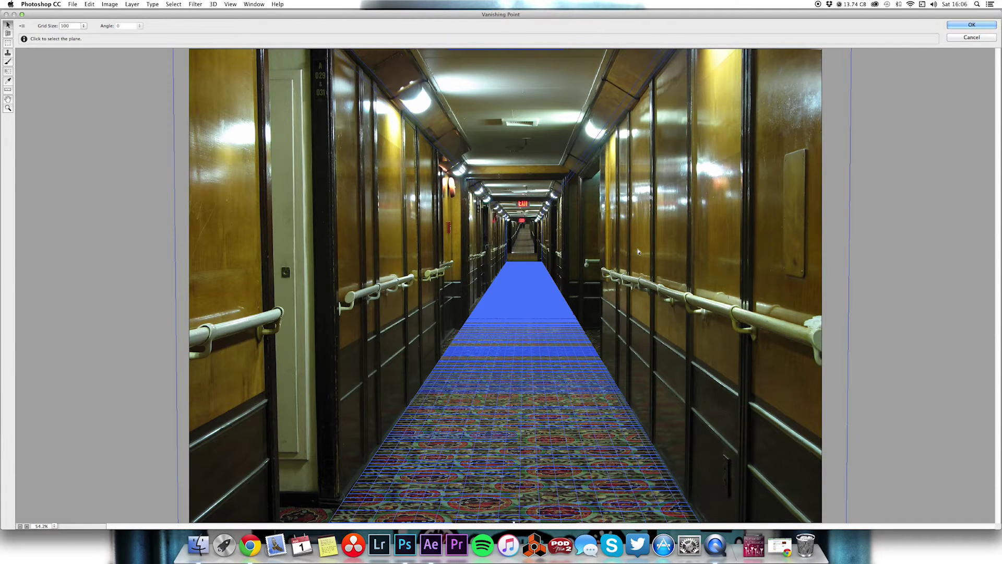
Step: Check the exported files inside the Corridor desktop folder, then close it
left_click_drag(58, 12, 3, 3)
left_click_drag(623, 15, 522, 16)
double_click(937, 32)
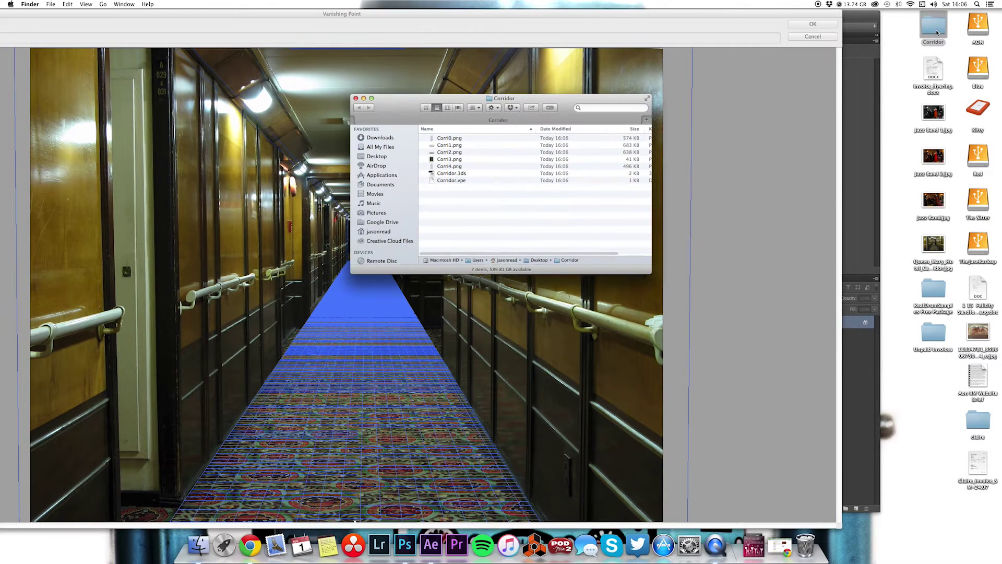
left_click(356, 99)
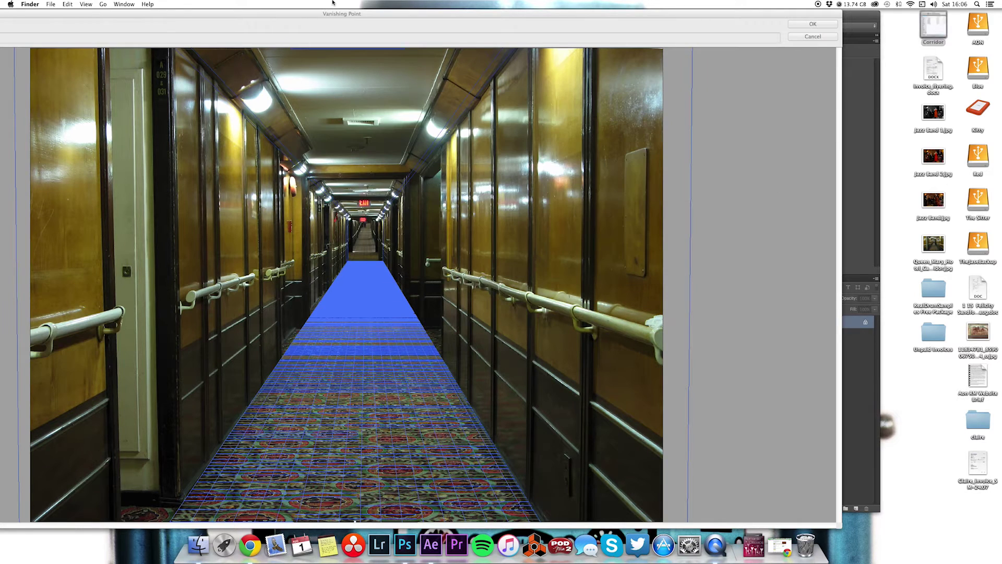
Step: Accept the Vanishing Point filter and quit Photoshop without saving the photo
left_click_drag(324, 12, 540, 12)
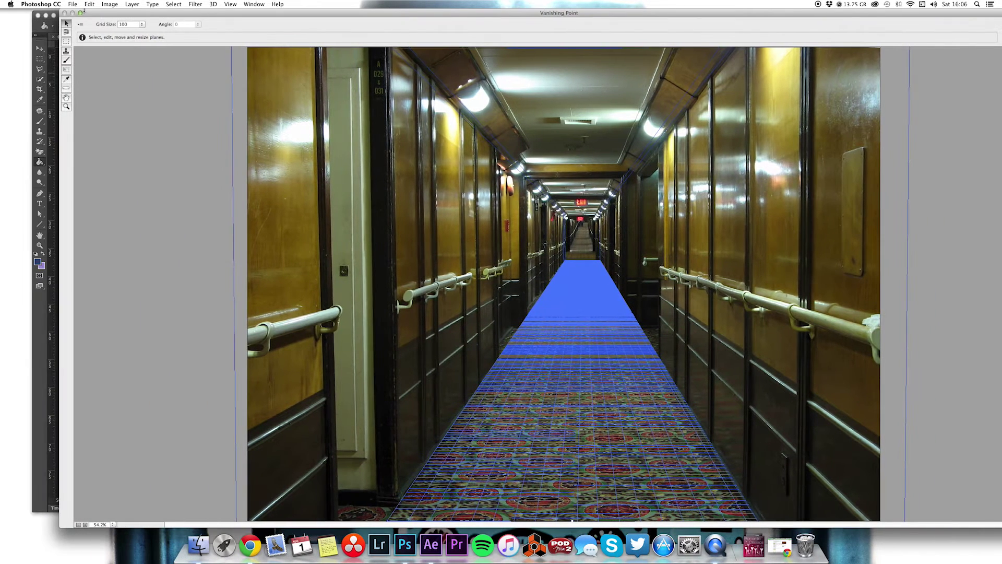
left_click(81, 12)
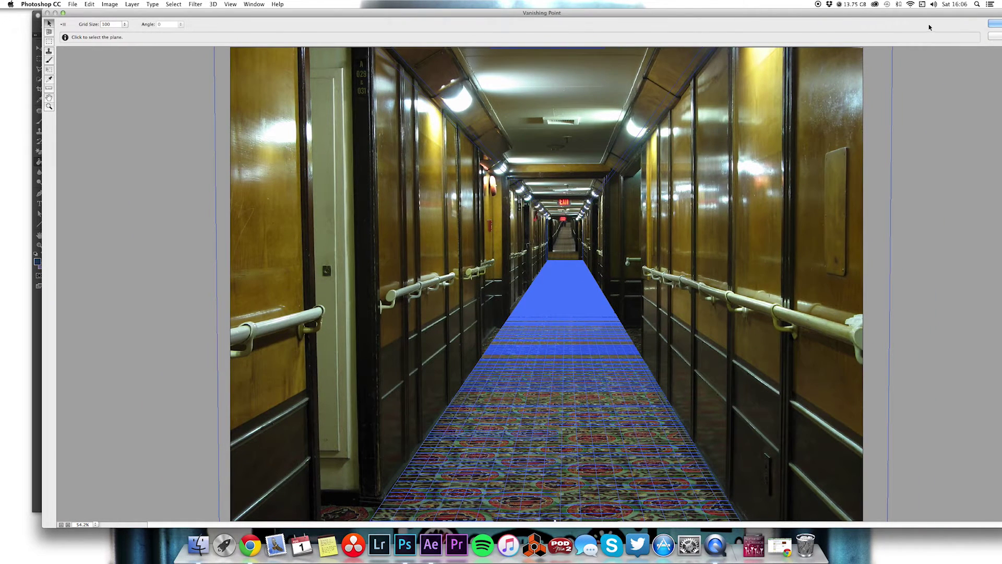
left_click_drag(871, 12, 816, 13)
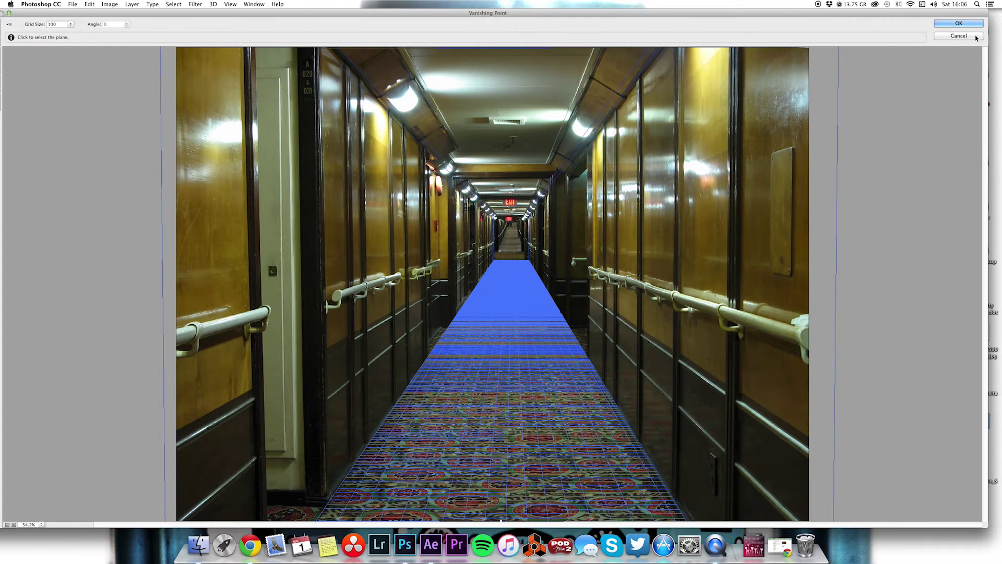
left_click(959, 23)
left_click(30, 4)
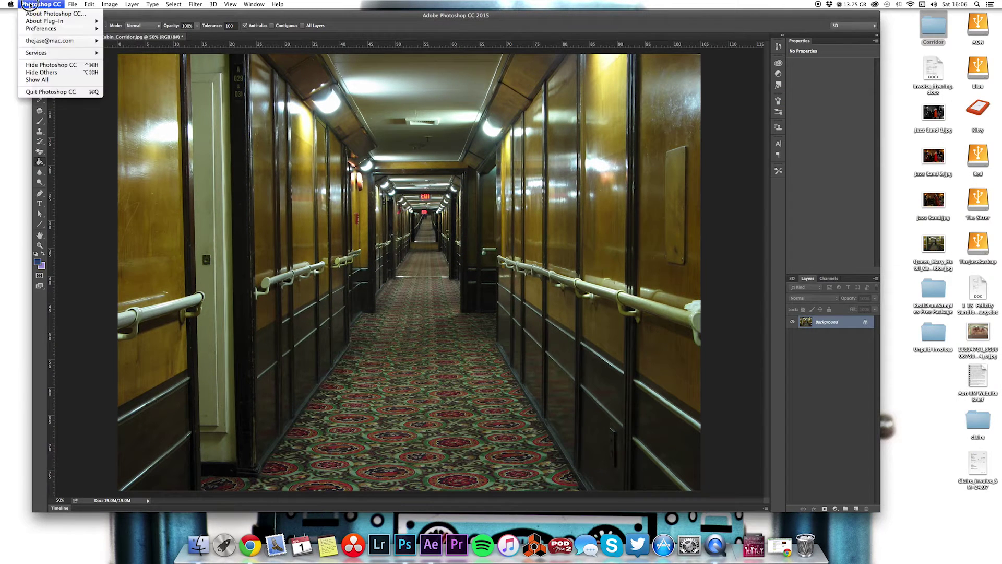
left_click(51, 92)
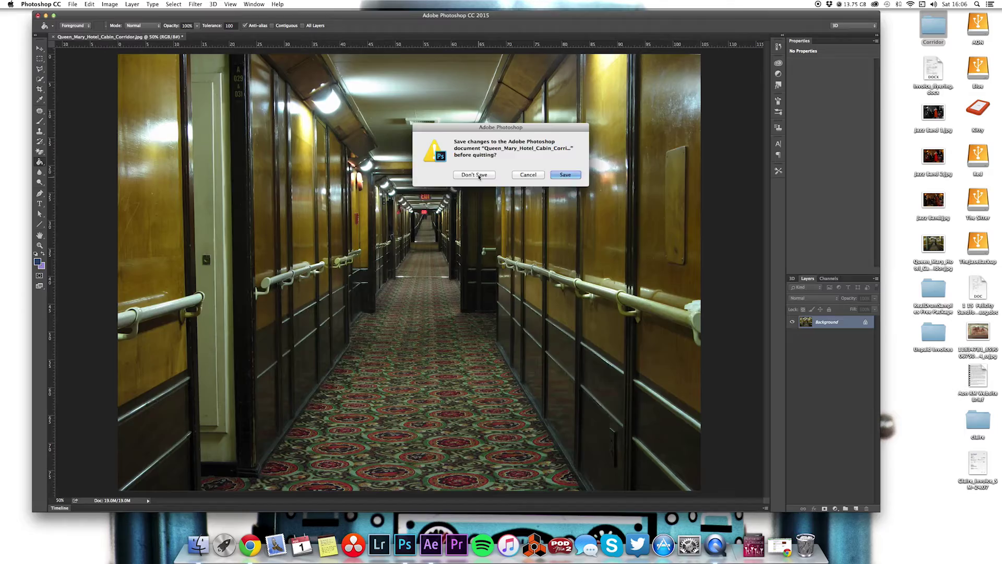
left_click(476, 175)
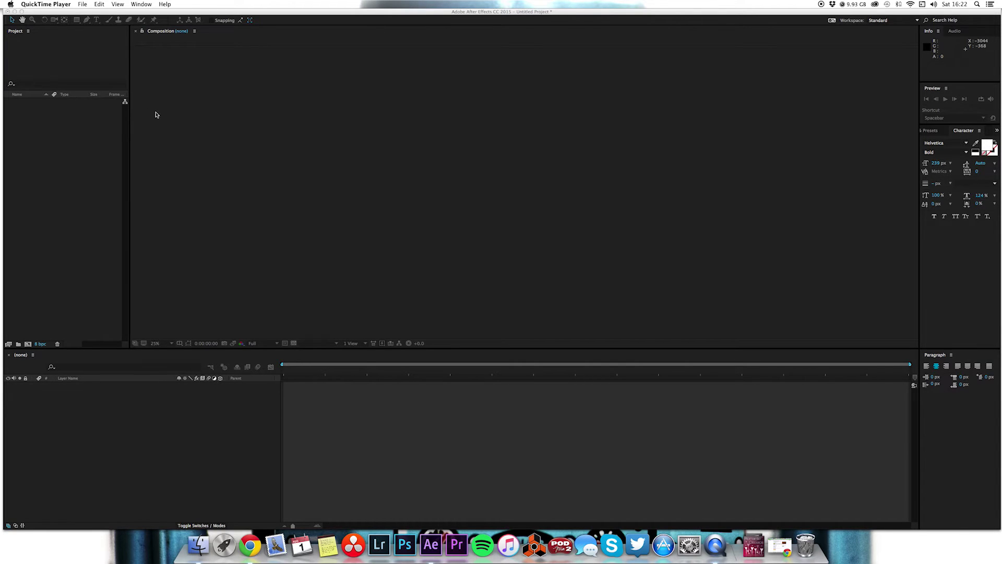
Step: Import Desktop/Corridor/Corridor.vpe as a Vanishing Point file and open its Corridor.vpe composition
left_click(103, 69)
left_click(76, 5)
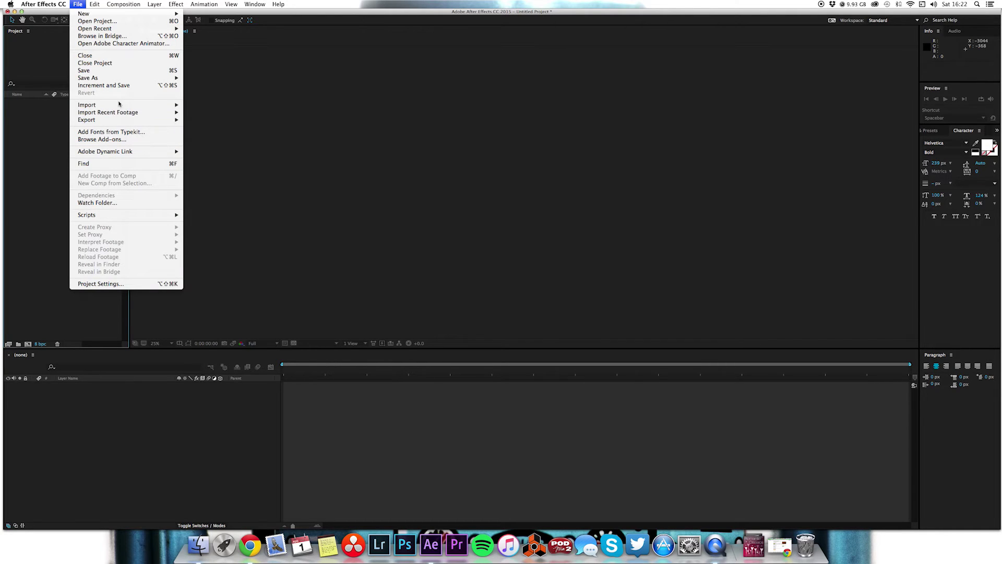
left_click(358, 179)
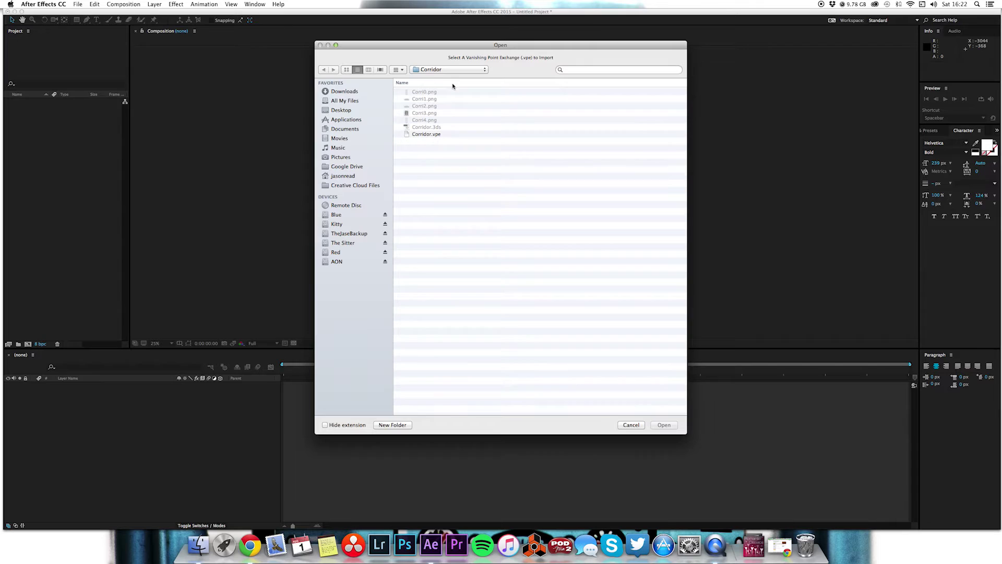
left_click(420, 135)
key("super+Up")
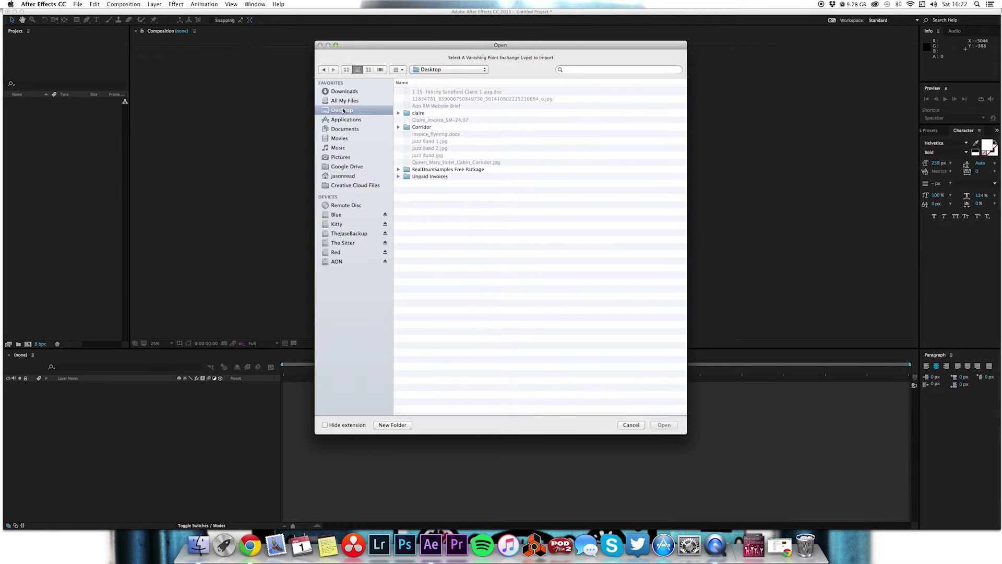
left_click(417, 128)
double_click(418, 127)
left_click(418, 135)
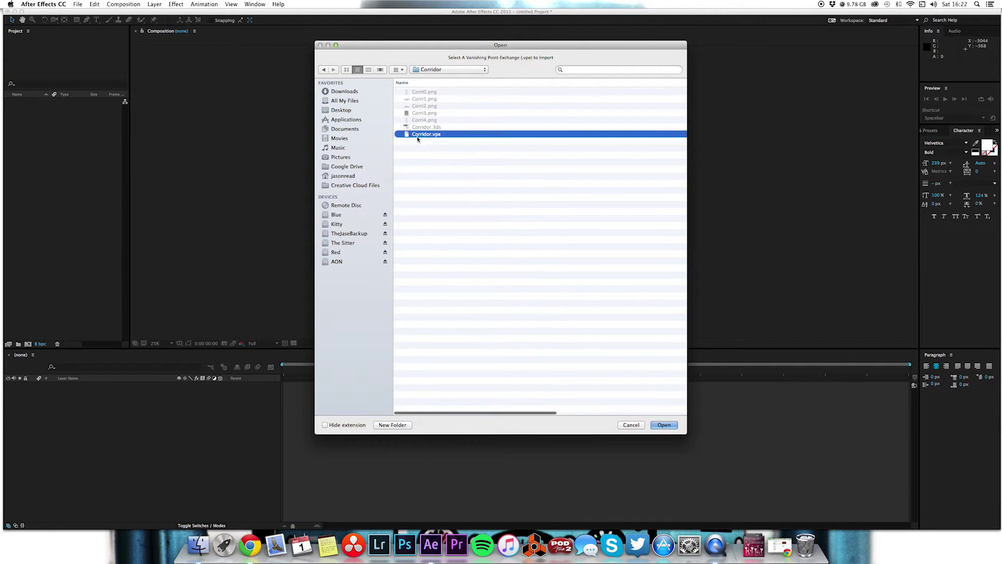
left_click(656, 425)
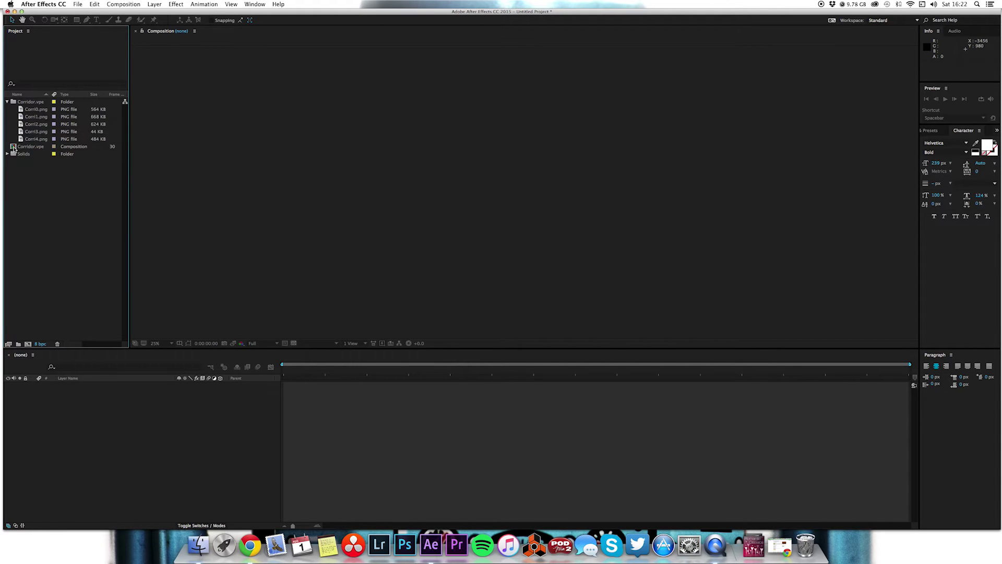
double_click(14, 148)
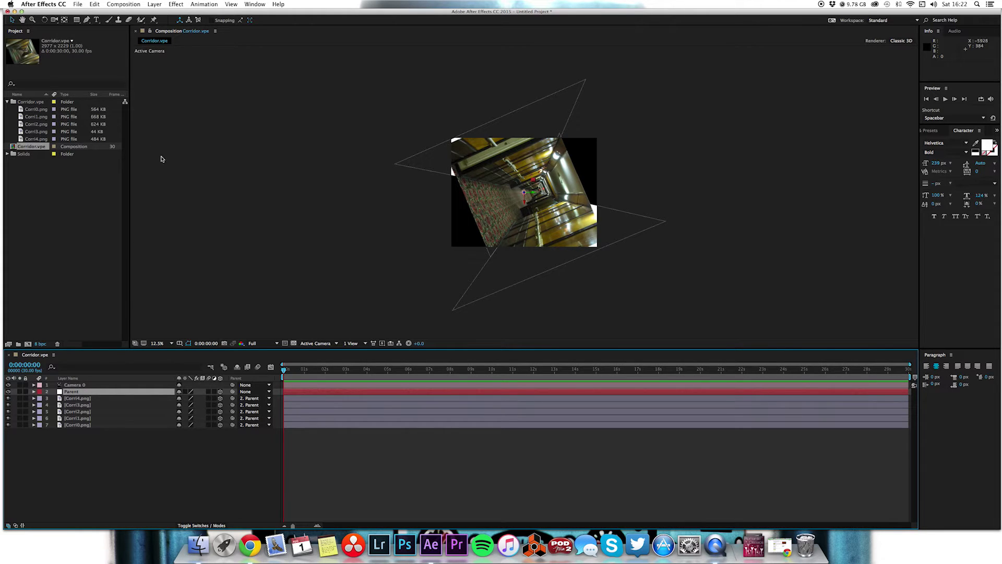
Step: Apply the HDTV 1080 25 preset (1920×1080, 25 fps) in Composition Settings
left_click(358, 471)
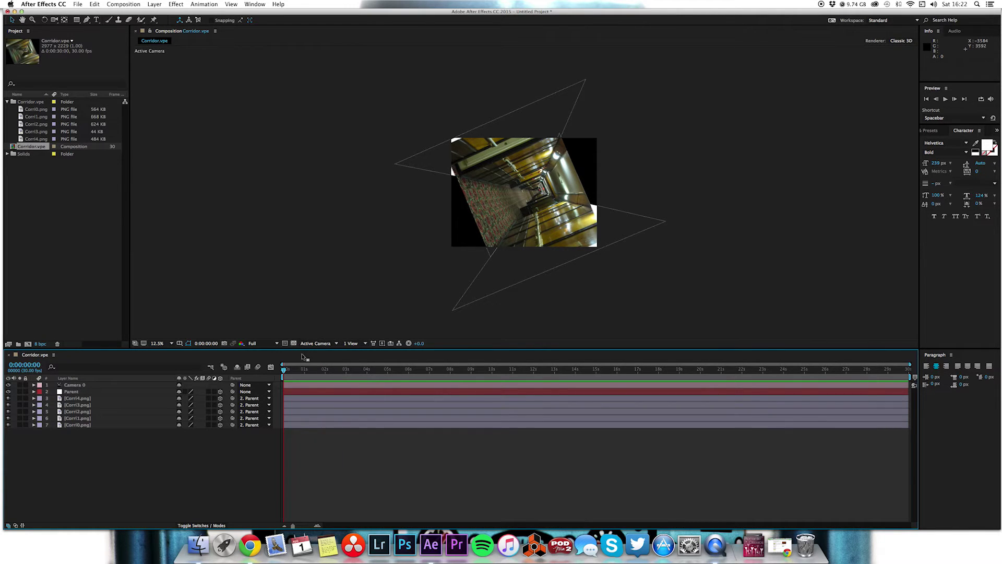
left_click(123, 4)
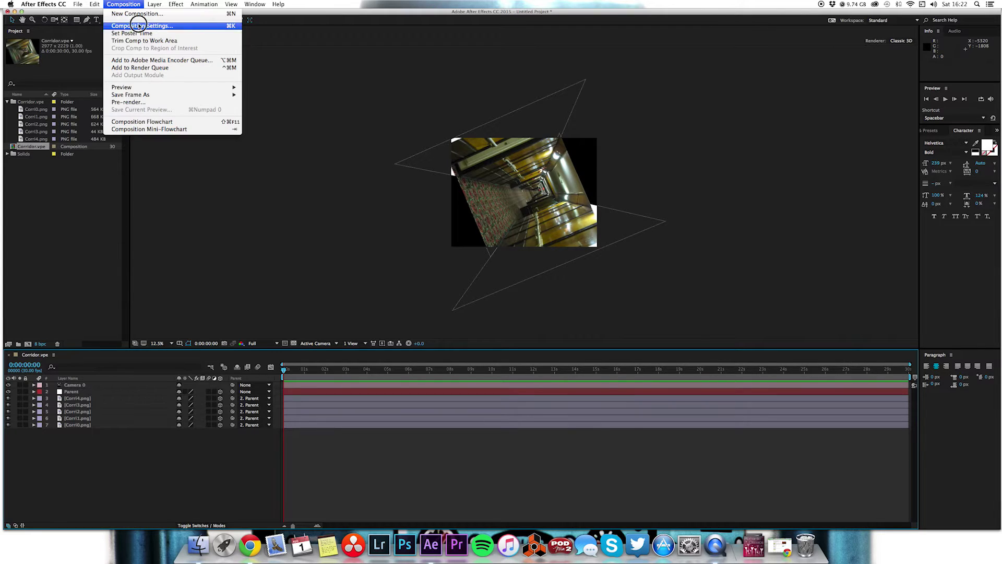
left_click(139, 26)
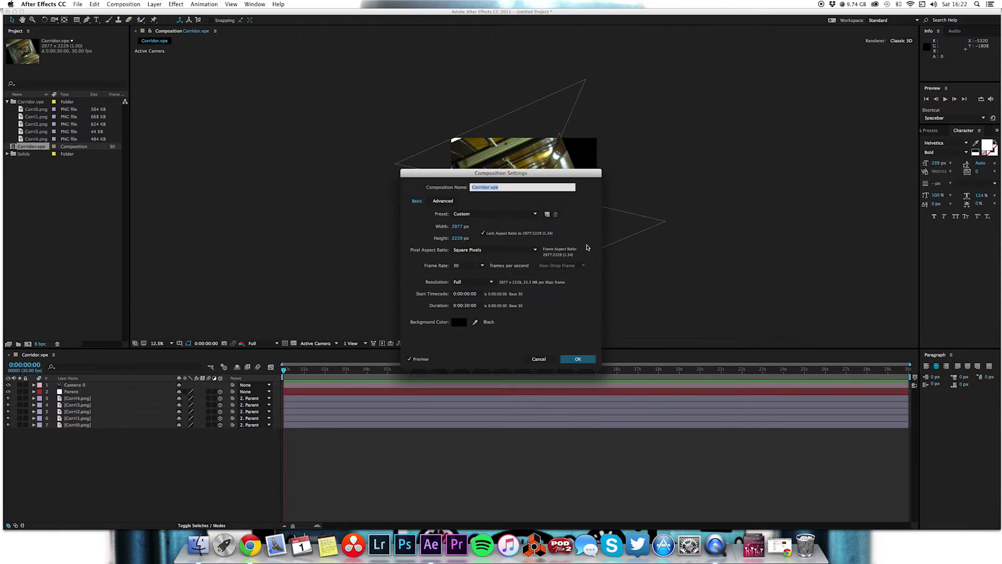
left_click(518, 215)
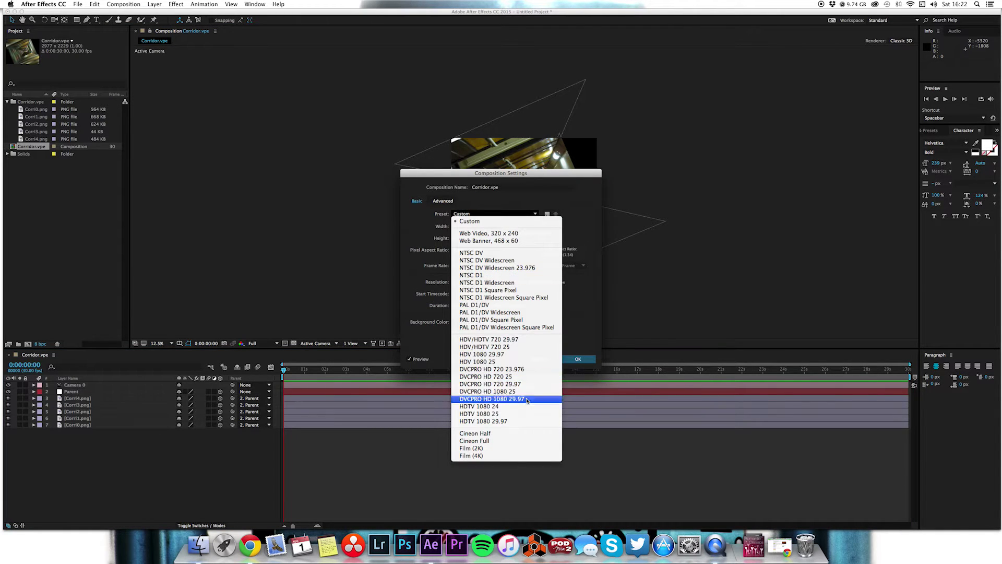
left_click(529, 414)
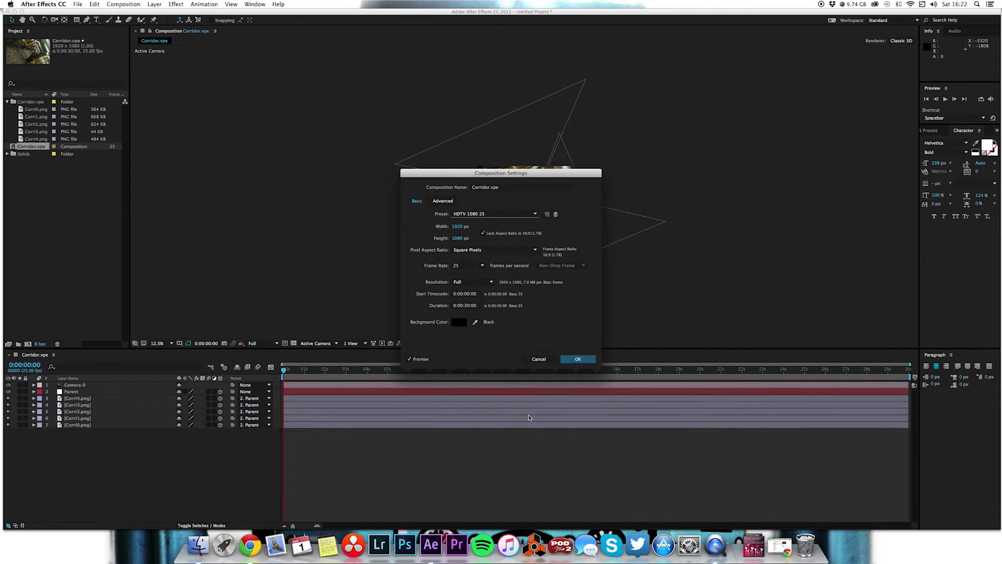
left_click(585, 360)
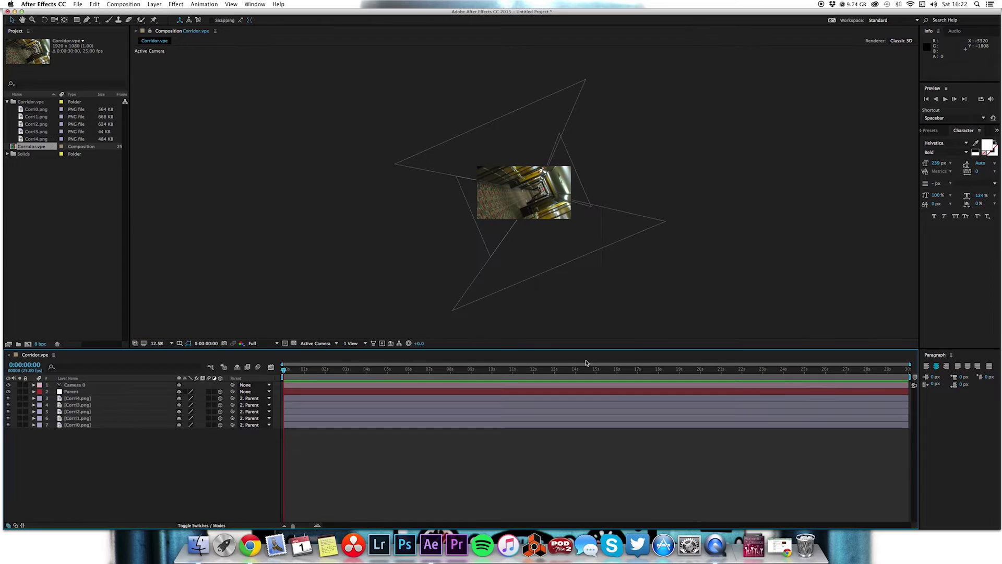
Step: Fit the composition in the viewer and reveal the Parent layer's rotation properties
left_click(159, 343)
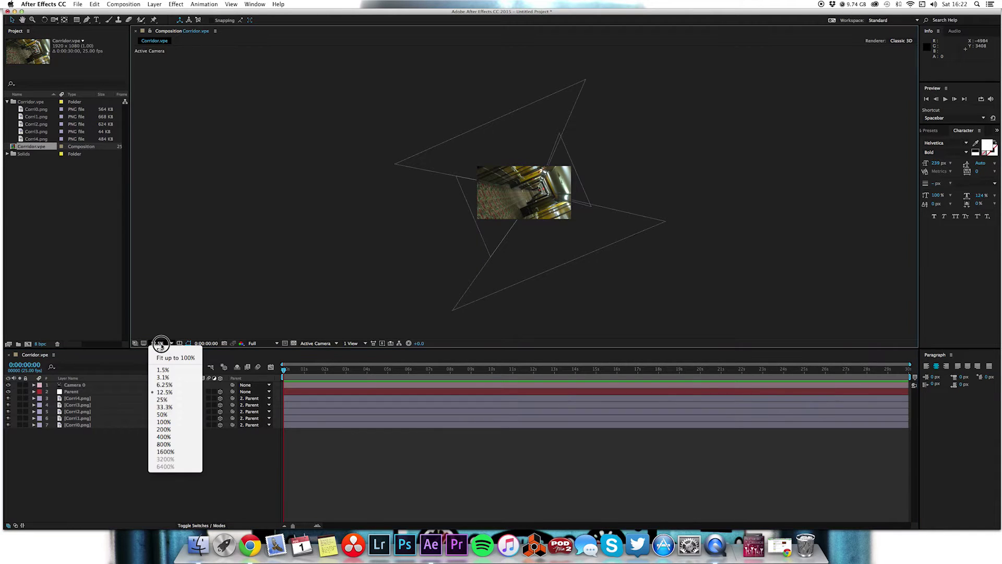
left_click(161, 349)
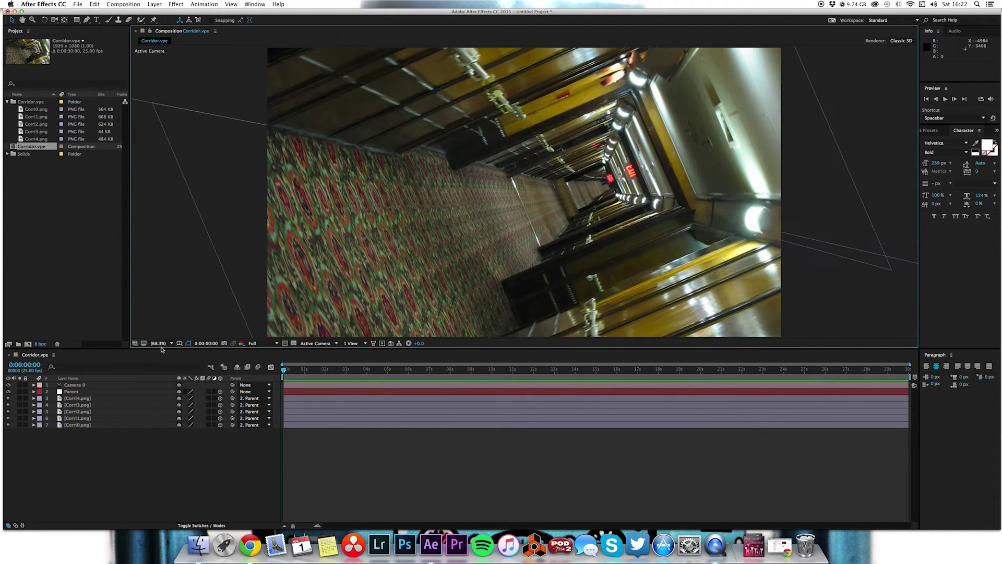
left_click(313, 392)
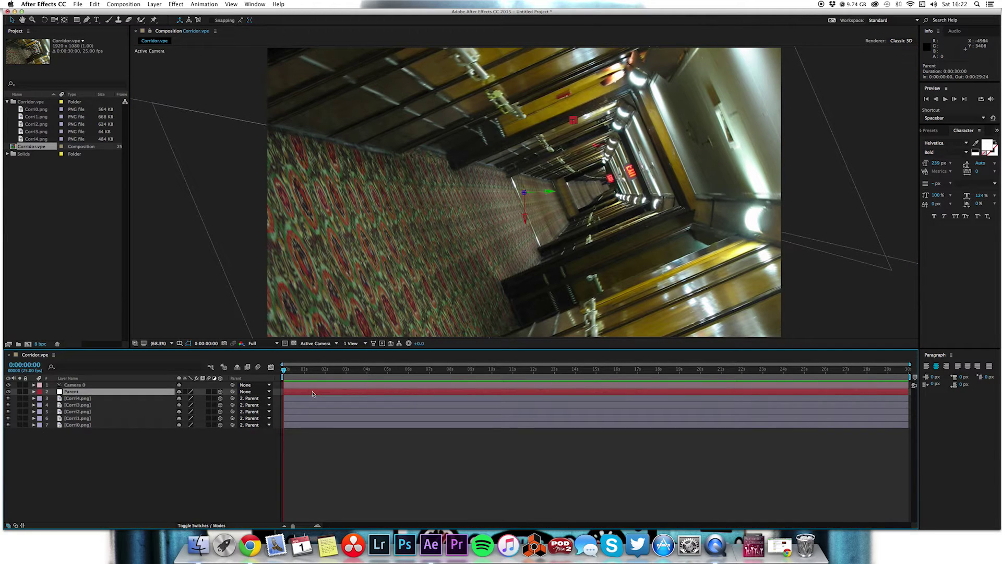
key("r")
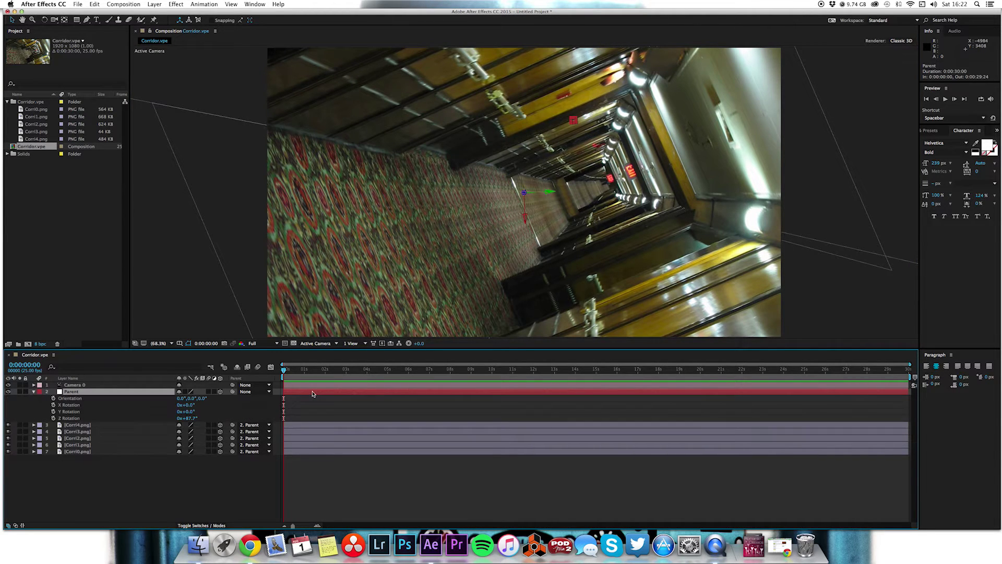
Step: Toggle Corri3.png, Corri4.png and Corri0.png visibility off and on to see what each covers
left_click(108, 431)
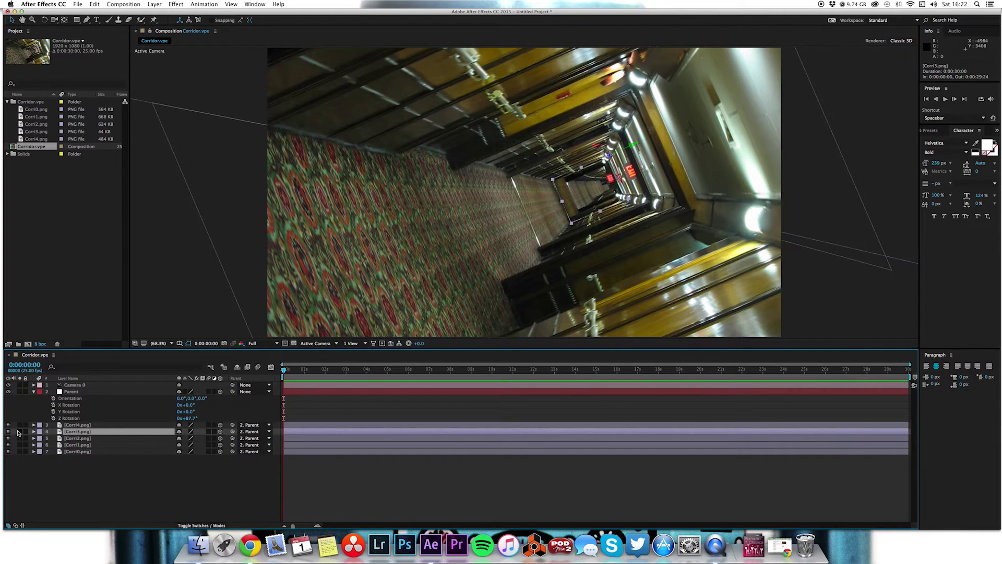
left_click(8, 431)
left_click(8, 431)
left_click(8, 424)
left_click(8, 424)
left_click(8, 451)
left_click(8, 451)
left_click(366, 493)
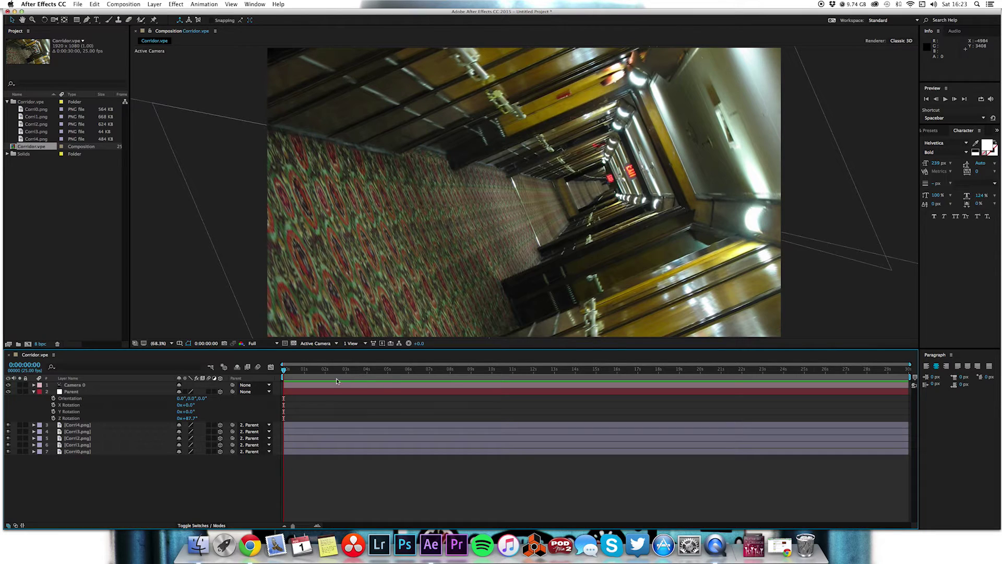
Step: Set the Parent layer's Z Rotation to 21° so the corridor sits upright
mouse_move(193, 420)
left_mouse_down()
mouse_move(173, 426)
mouse_move(192, 422)
left_mouse_up()
left_click(192, 418)
type("21")
key("Return")
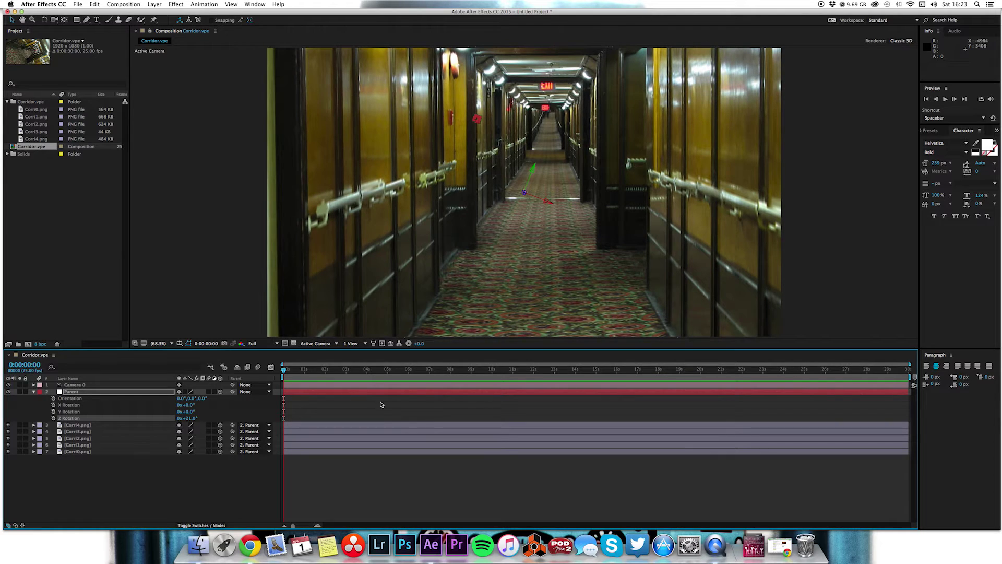
left_click(381, 407)
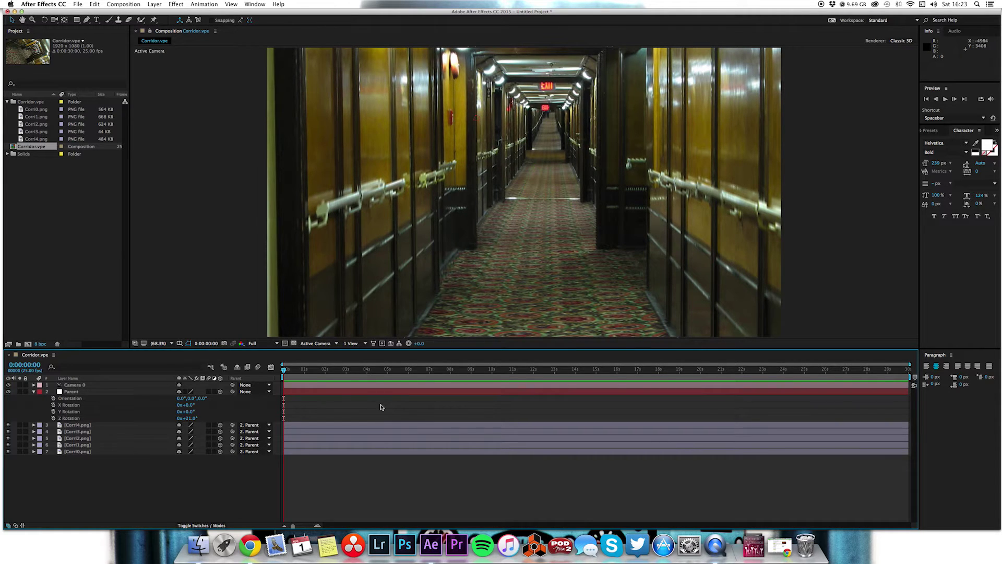
left_click(297, 393)
Step: Push the Parent layer forward to a Position Z of about 2041 so the corridor fills the frame
key("p")
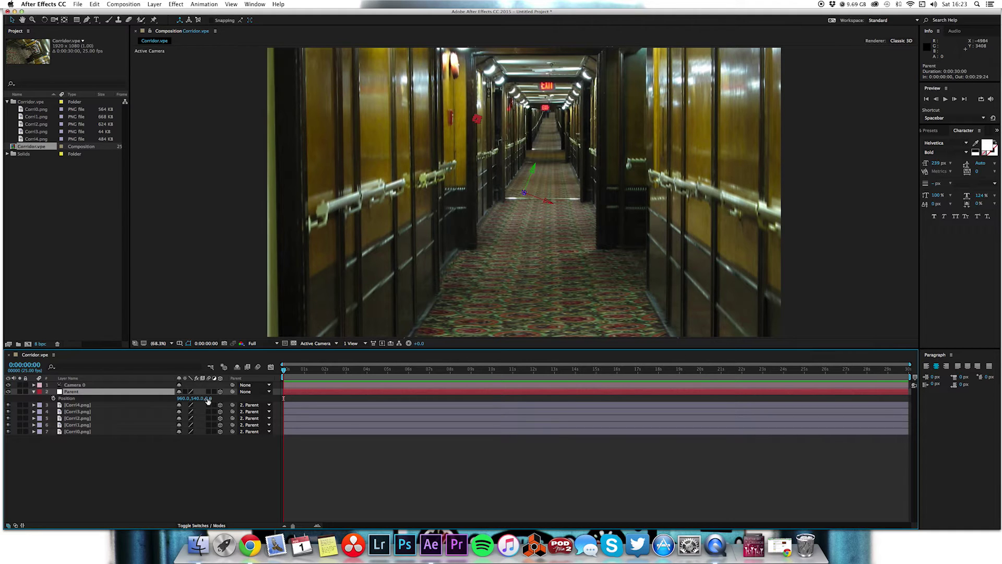
left_click_drag(207, 401, 305, 403)
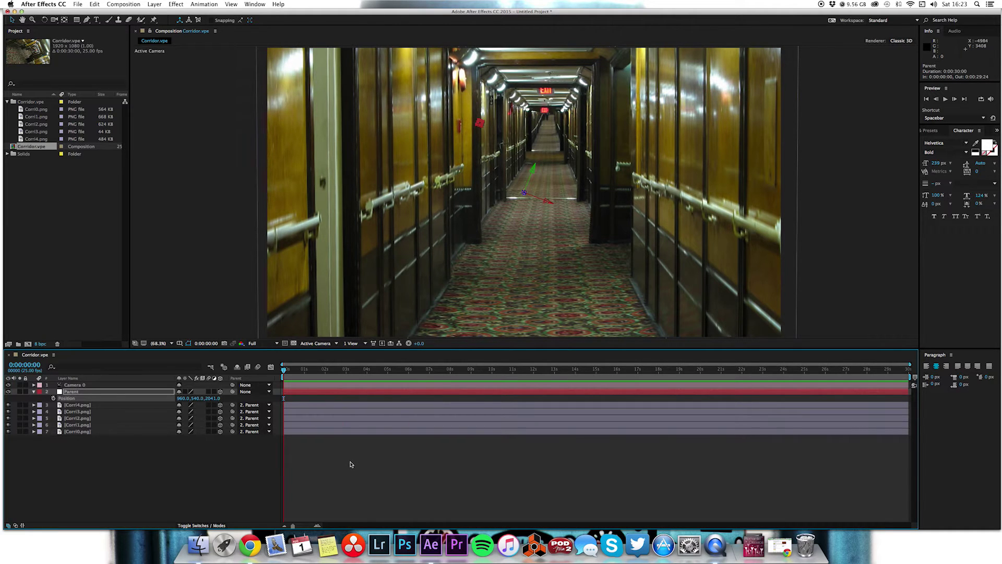
left_click(351, 464)
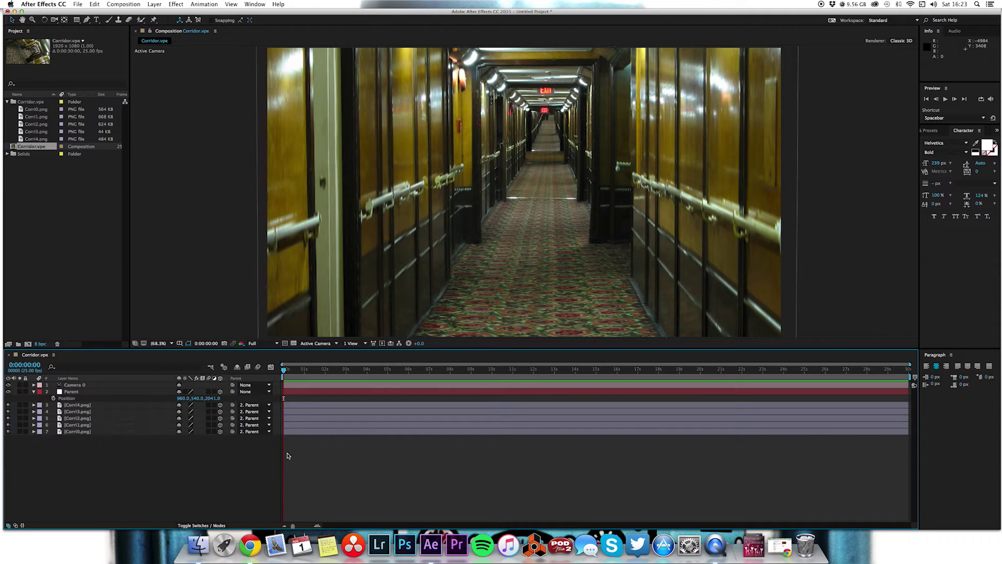
left_click(33, 393)
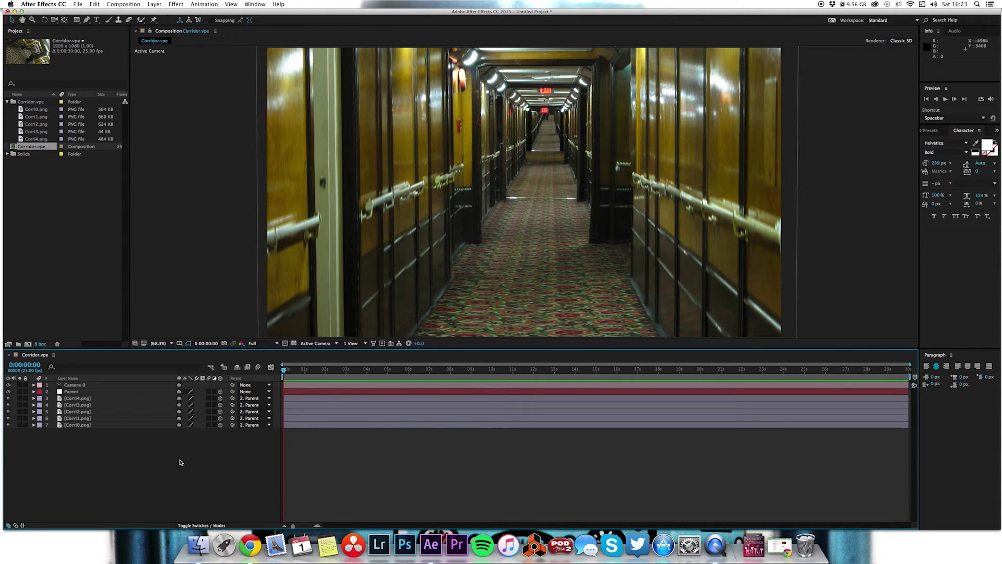
Step: Show Camera 0's Position and parent the Parent and corridor layers to Camera 0
left_click(327, 387)
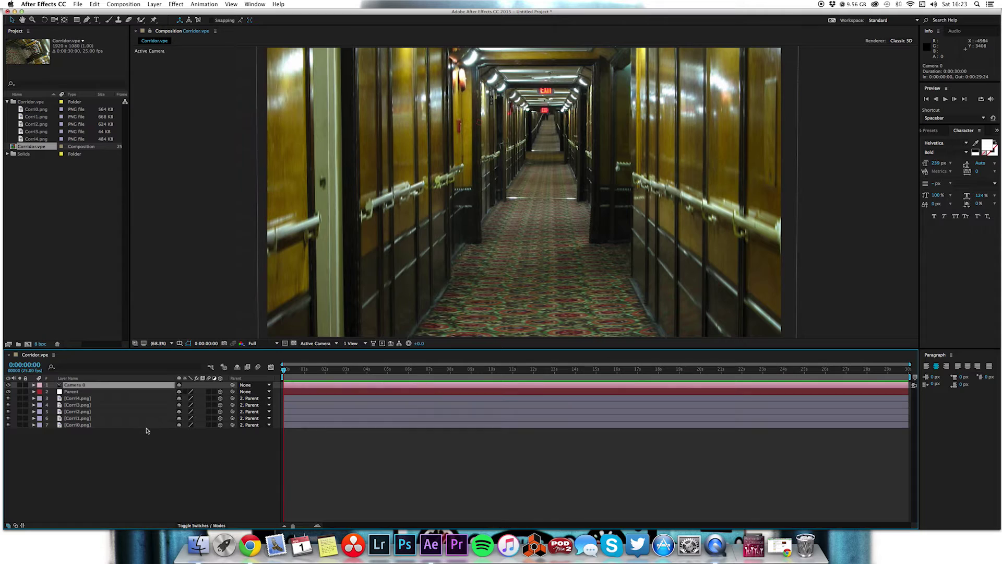
key("p")
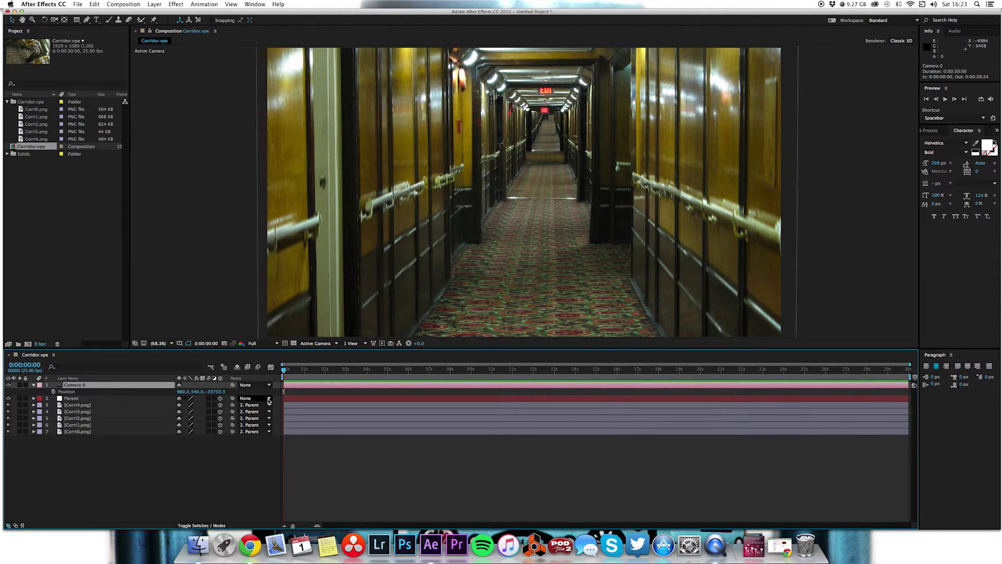
left_click(328, 468)
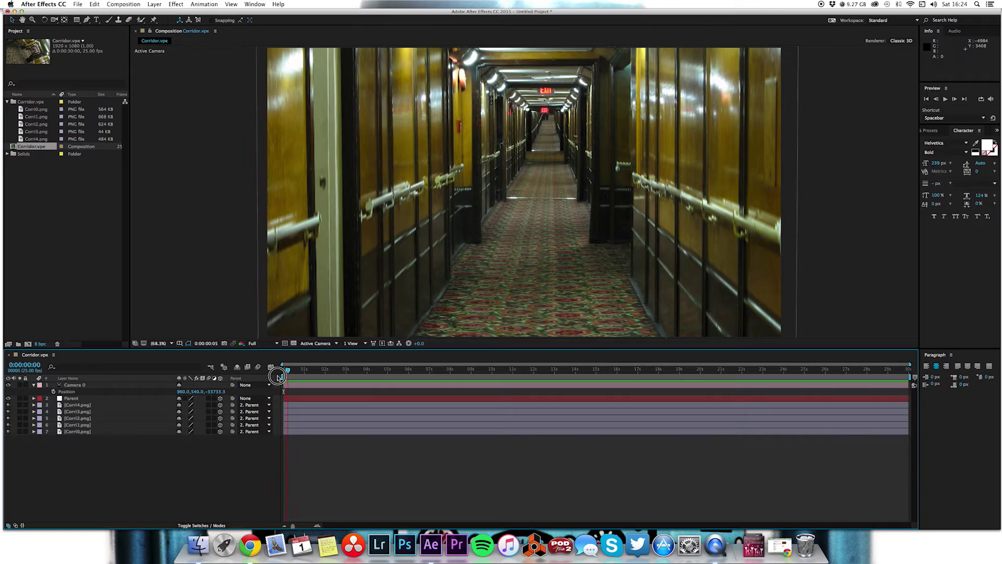
left_click(359, 482)
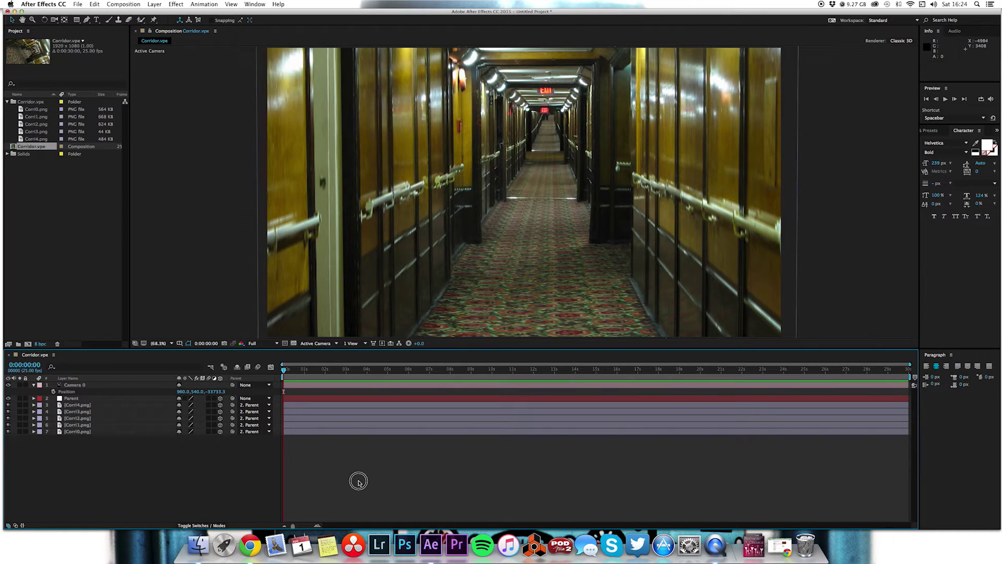
left_click(310, 402)
left_click(320, 432, "shift")
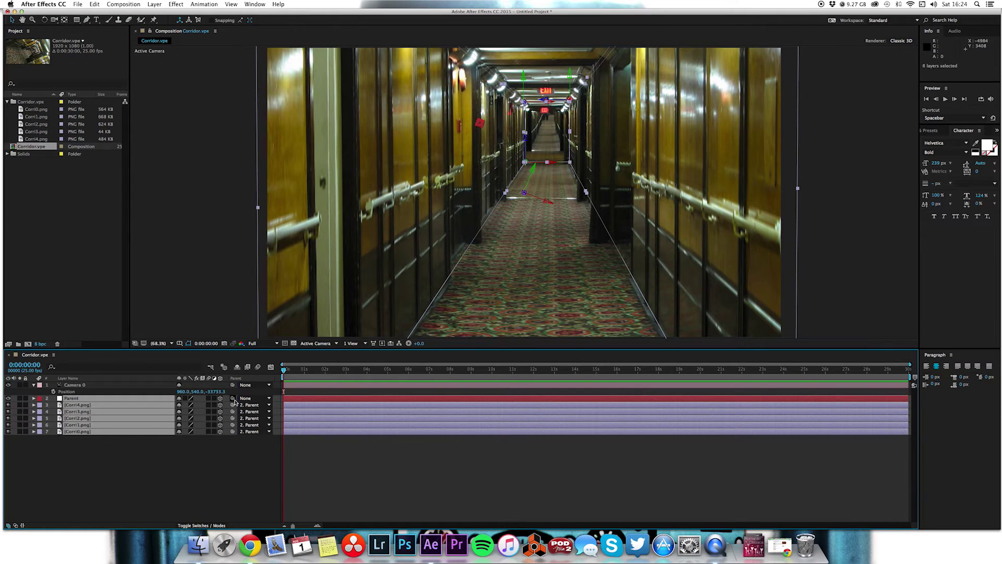
left_click_drag(234, 401, 157, 387)
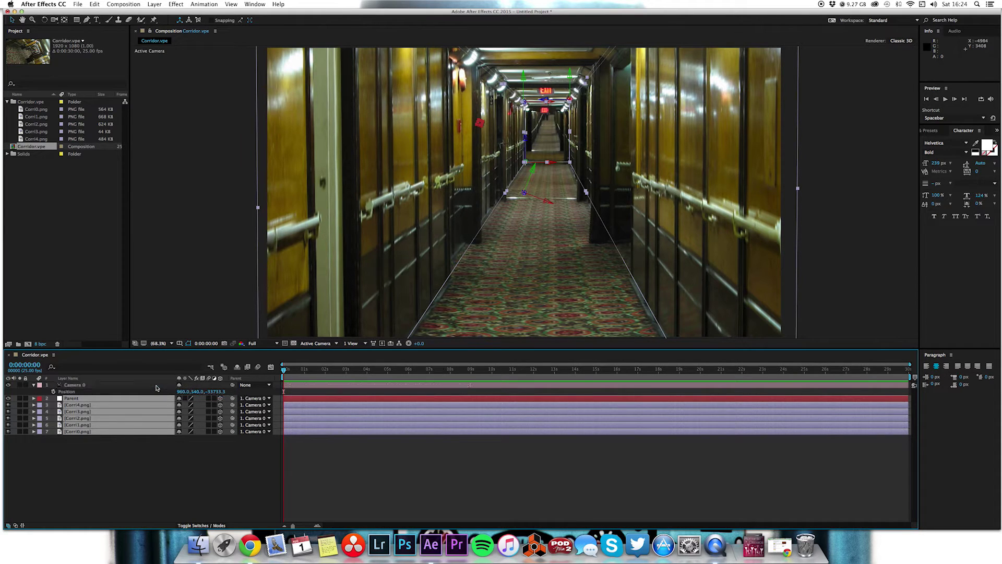
left_click(247, 458)
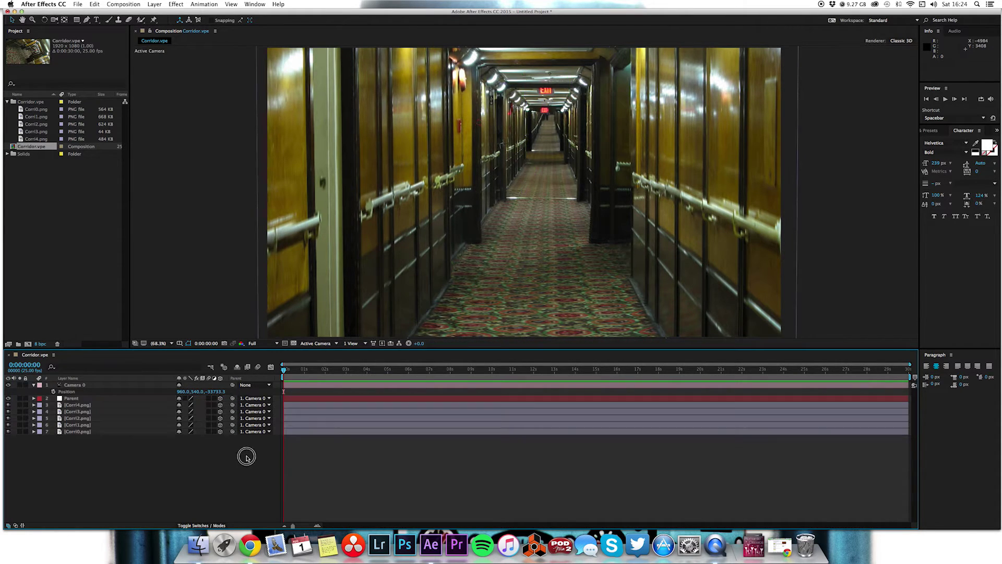
Step: Set Camera 0's Position Z to 0 and set the Parent layer's parent to None
left_click(217, 391)
type("0")
key("Return")
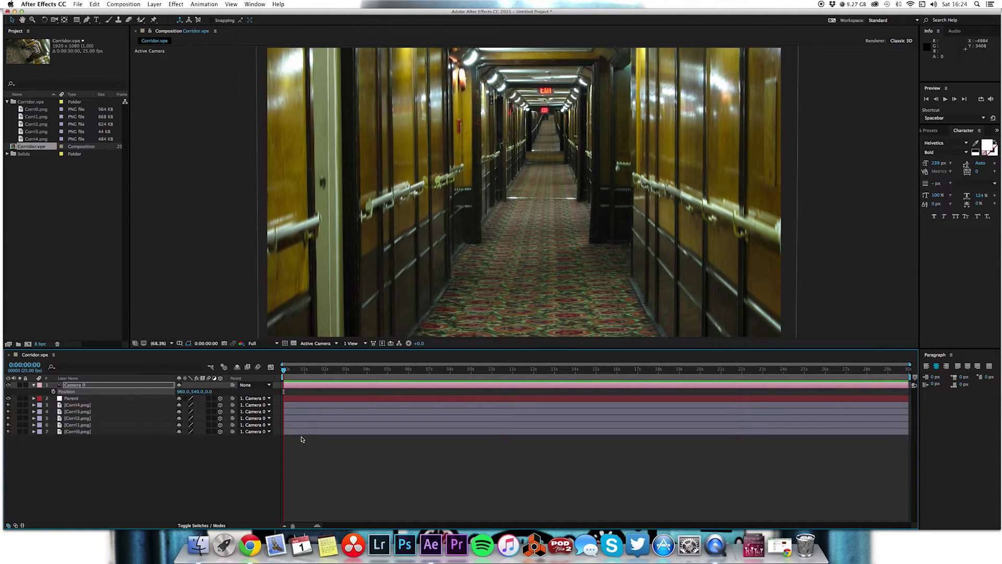
left_click(254, 398)
left_click(250, 391)
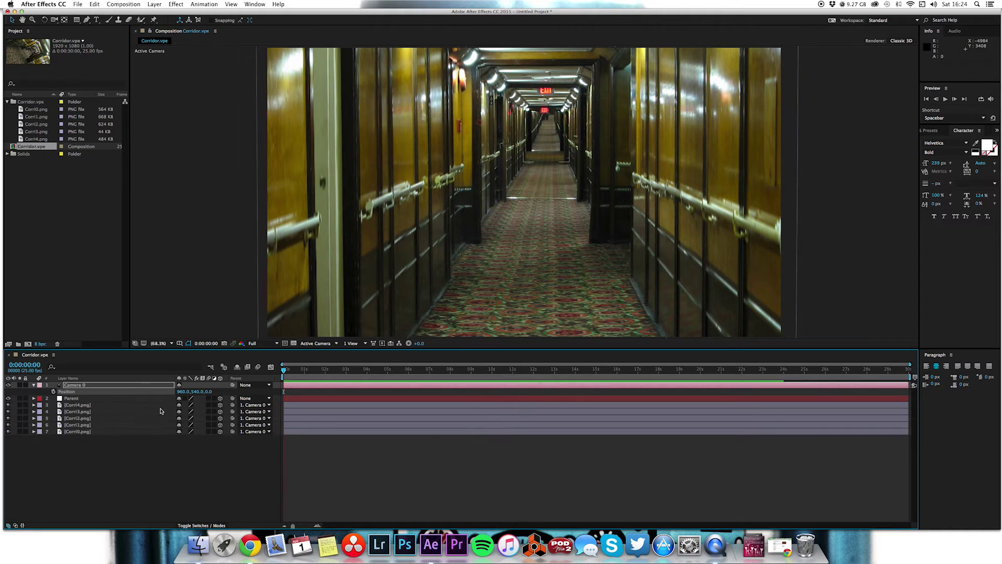
Step: Parent the Corri4 through Corri0 layers back to the Parent layer
left_click(152, 405)
left_click(136, 432, "shift")
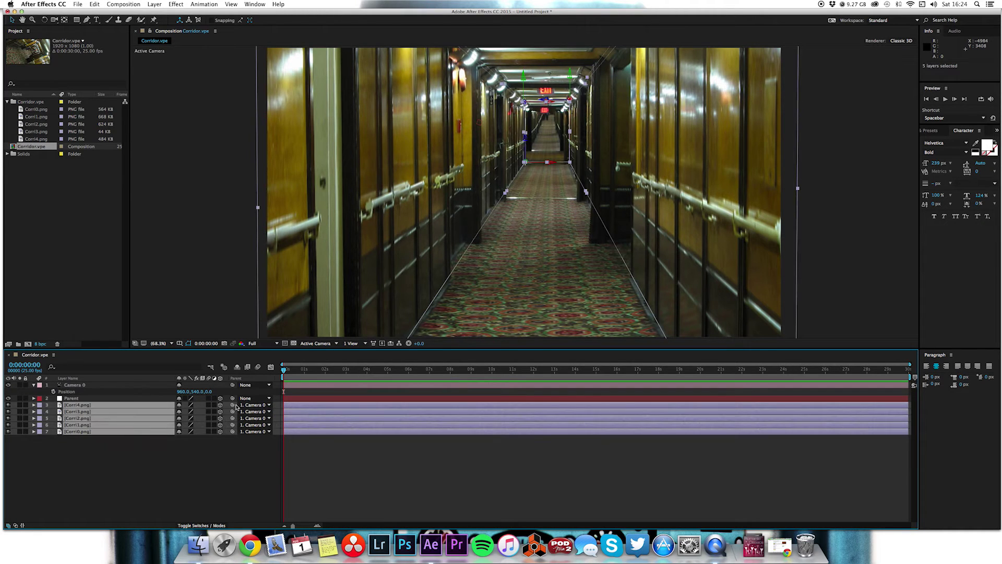
left_click_drag(232, 404, 134, 397)
left_click(219, 469)
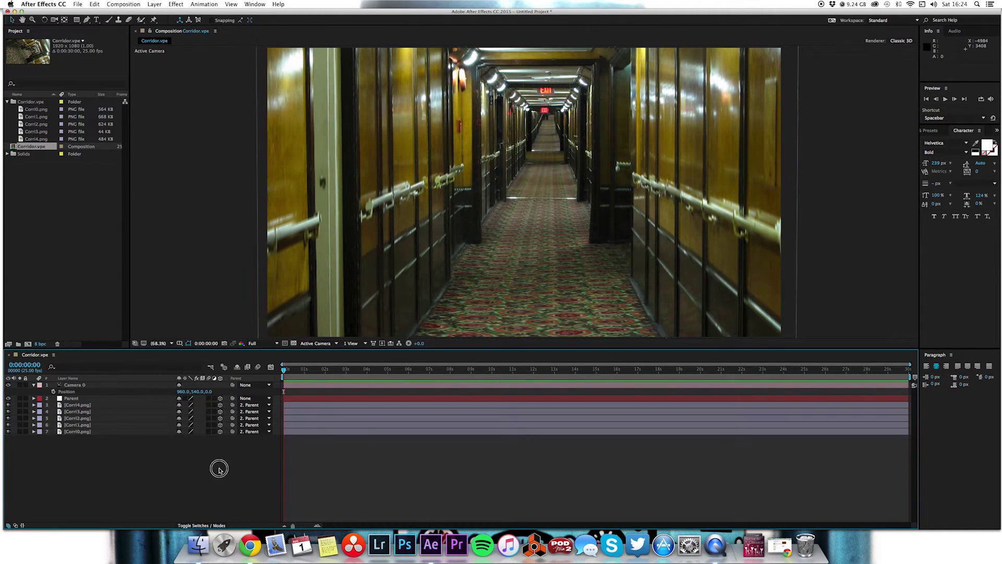
left_click(332, 343)
left_click(335, 424)
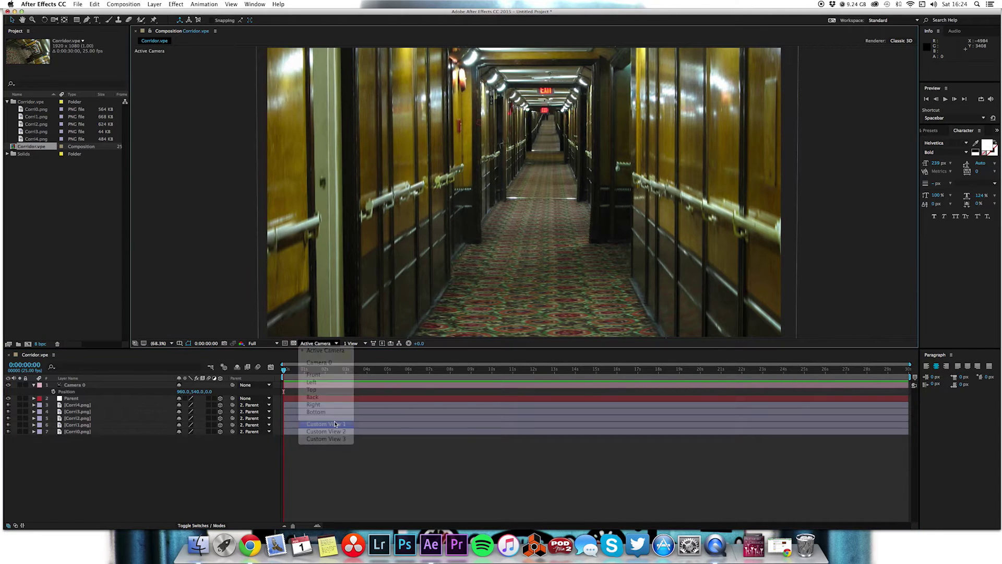
key("h")
left_click_drag(409, 261, 634, 340)
key("v")
scroll(601, 299, "up", 2)
scroll(604, 301, "down", 8)
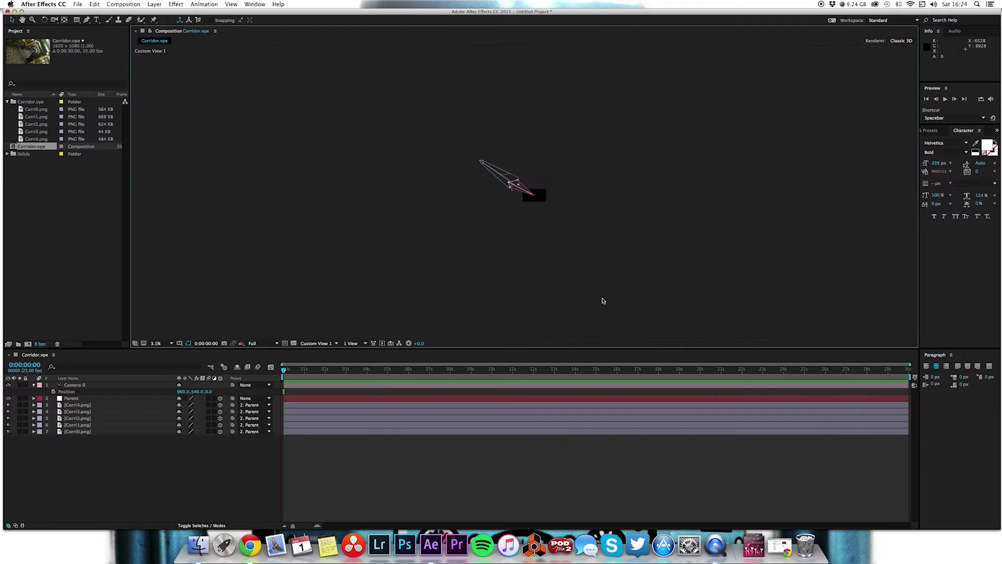
scroll(603, 301, "up", 3)
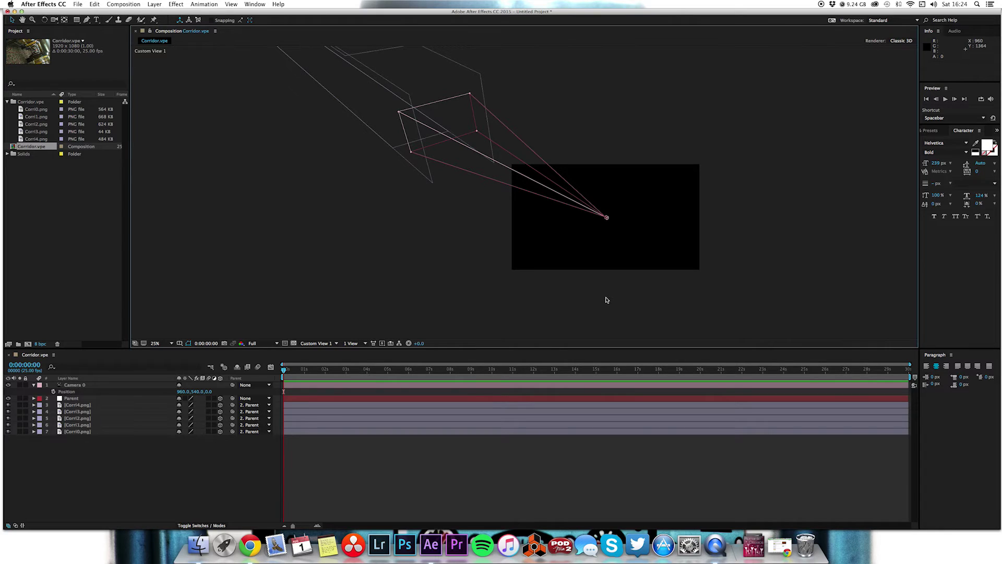
left_click(325, 375)
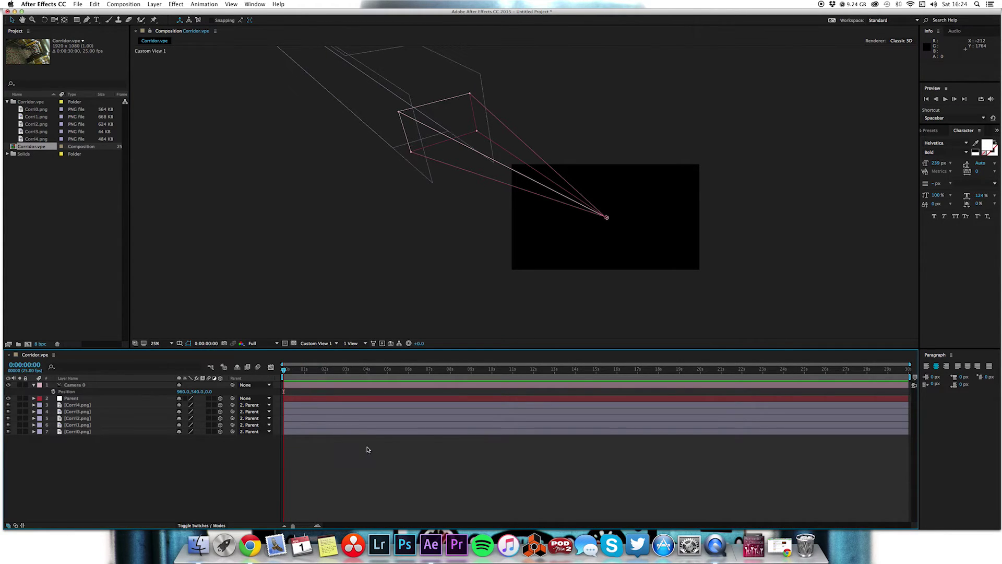
left_click(309, 387)
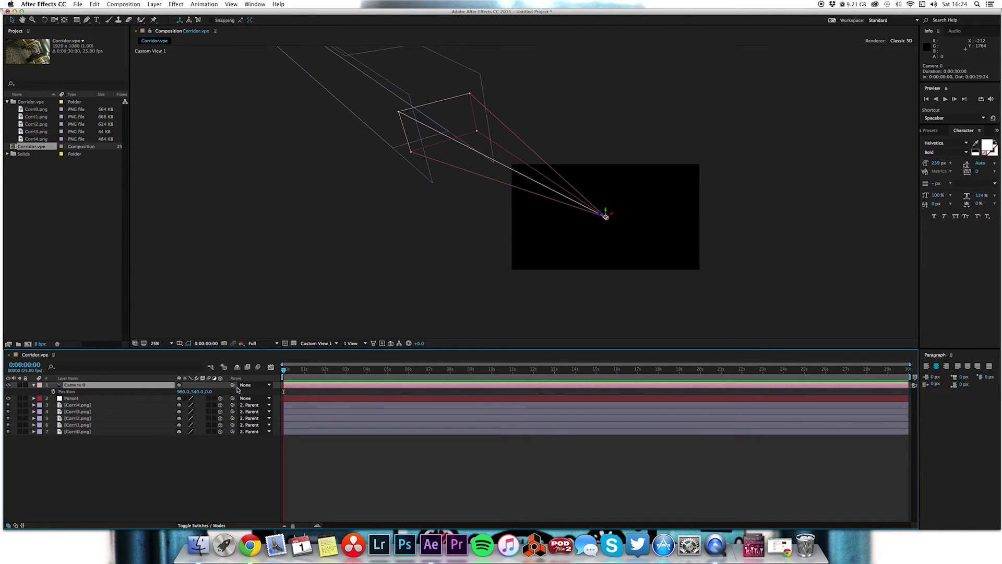
left_click_drag(210, 391, 213, 395)
key("super+z")
left_click(311, 340)
left_click(314, 346)
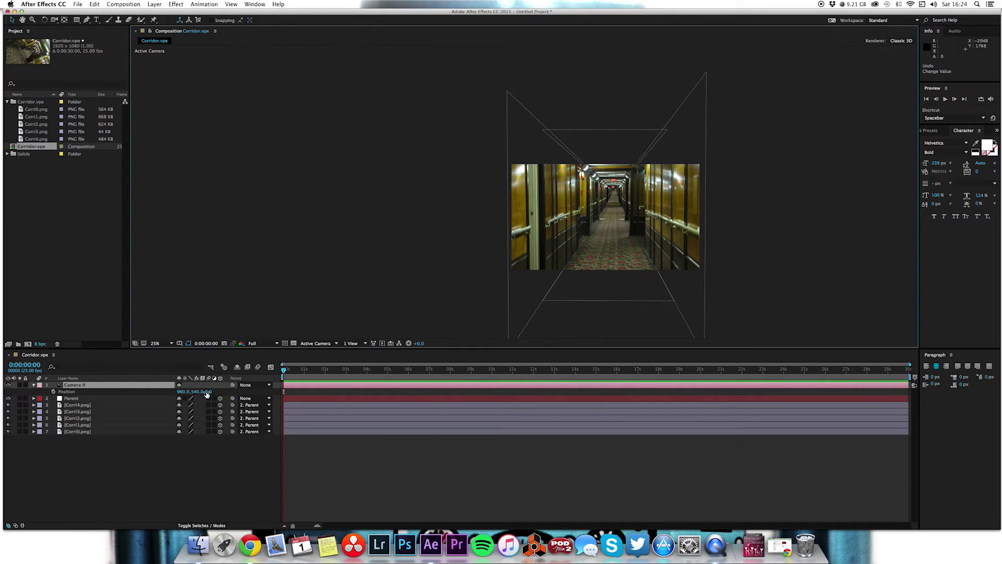
left_click_drag(206, 394, 212, 394)
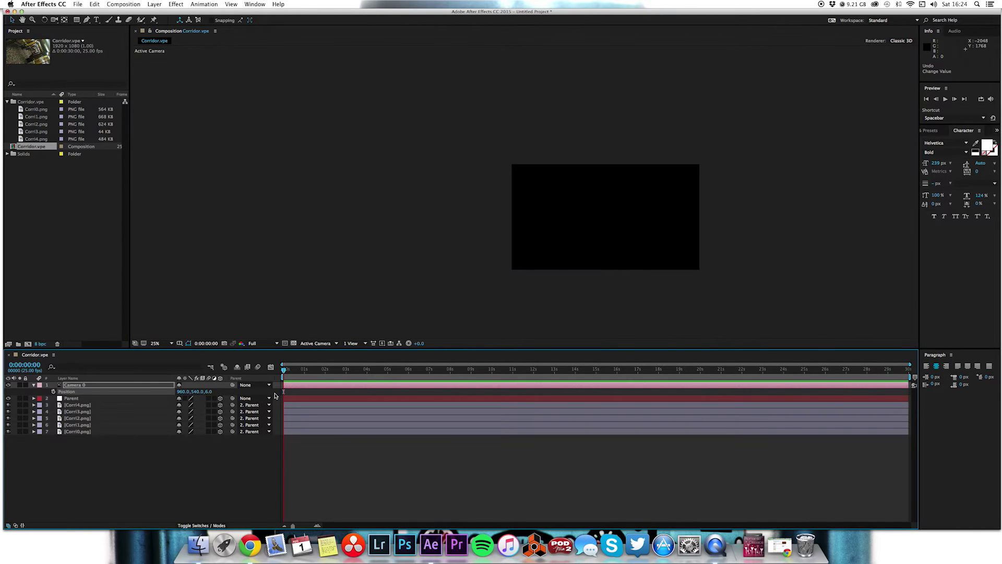
key("super+z")
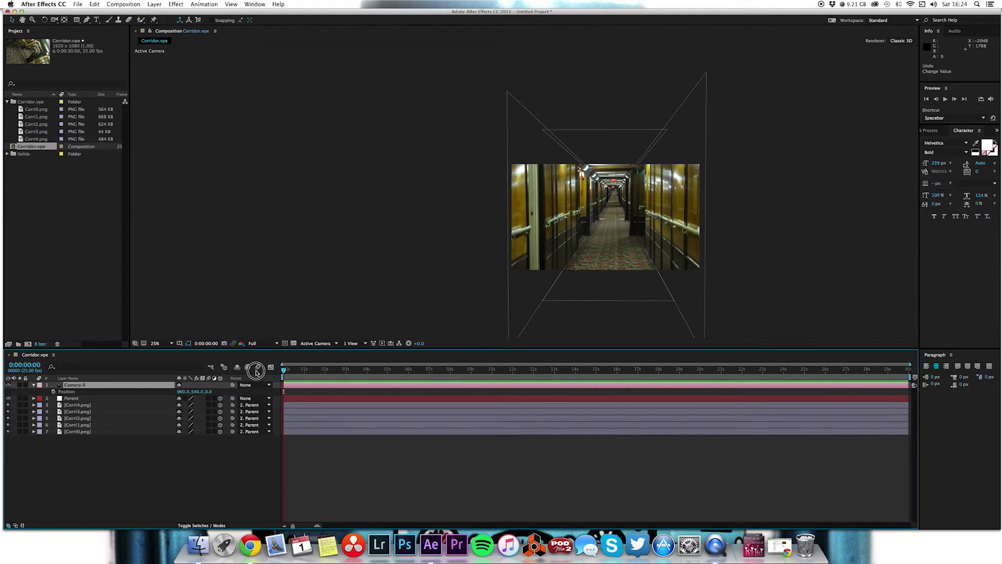
Step: Link Camera 0's Point of Interest to its Position with a transform.position expression, test it, reset Z to 0
left_click(34, 385)
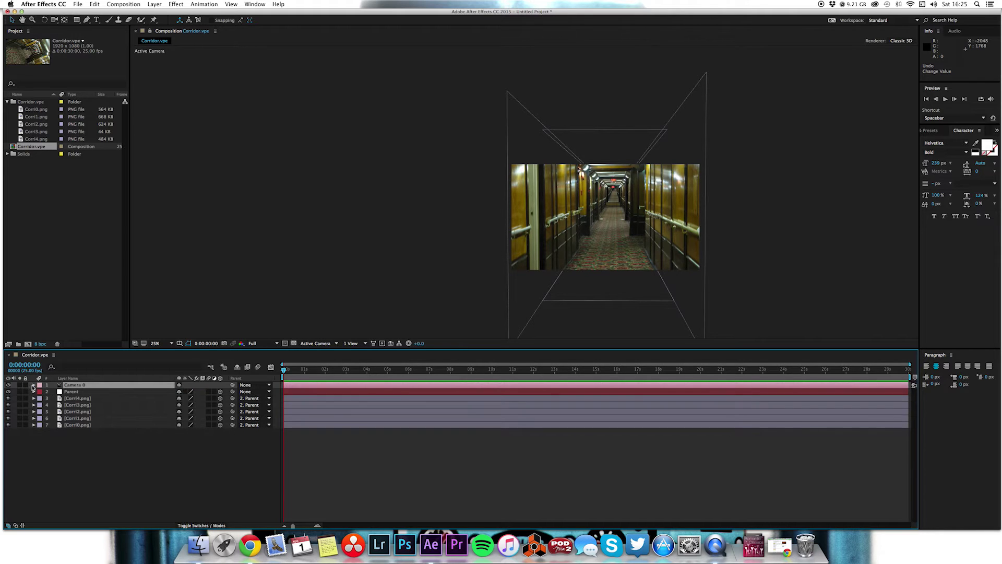
left_click(33, 385)
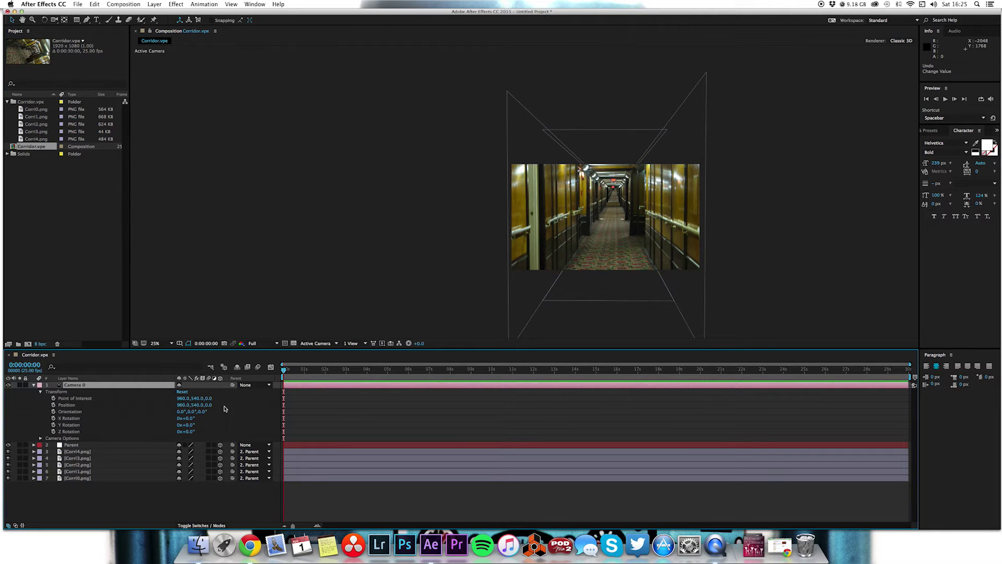
left_click(54, 399, "alt")
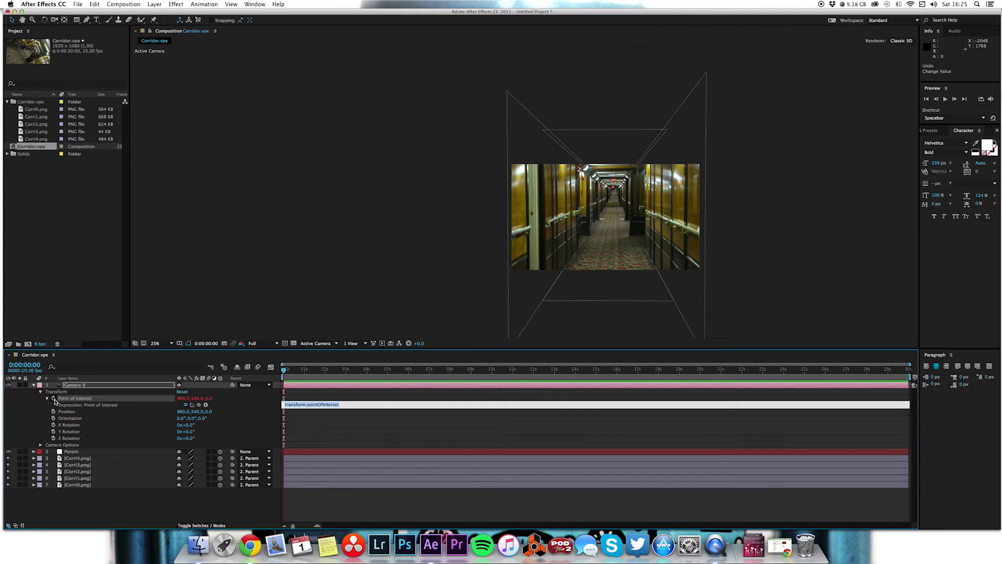
left_click_drag(199, 405, 75, 412)
left_click(361, 445)
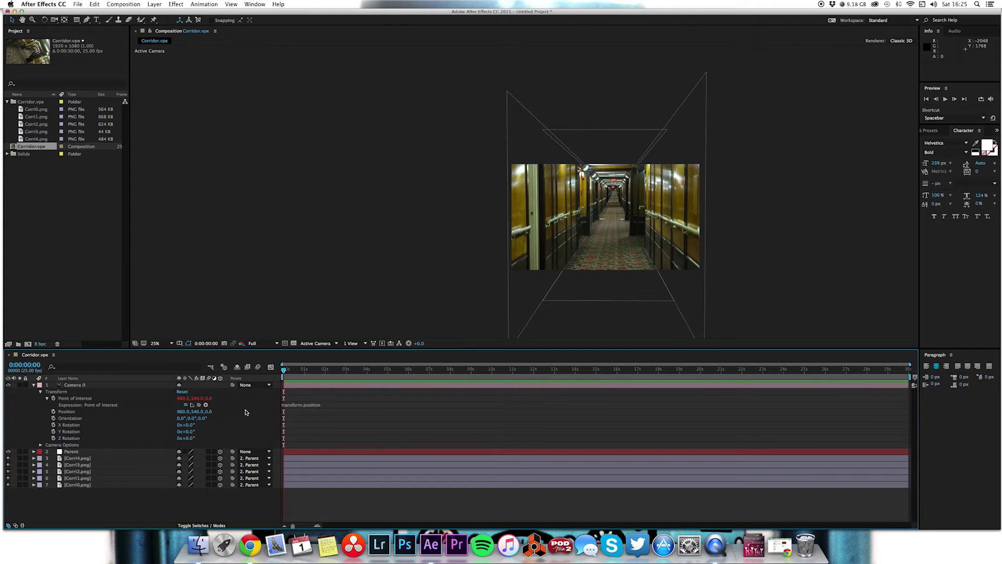
left_click_drag(208, 412, 571, 411)
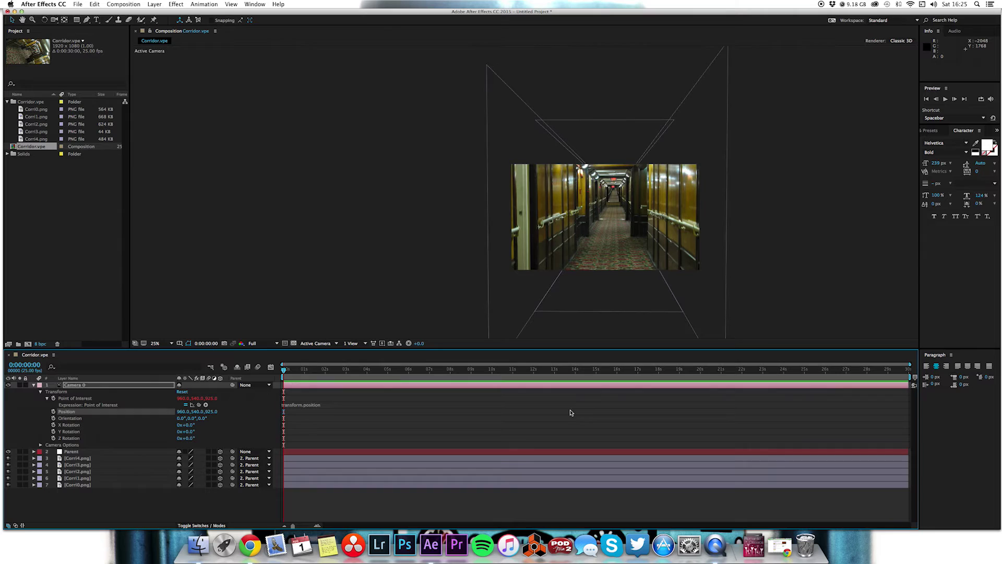
left_click(570, 413)
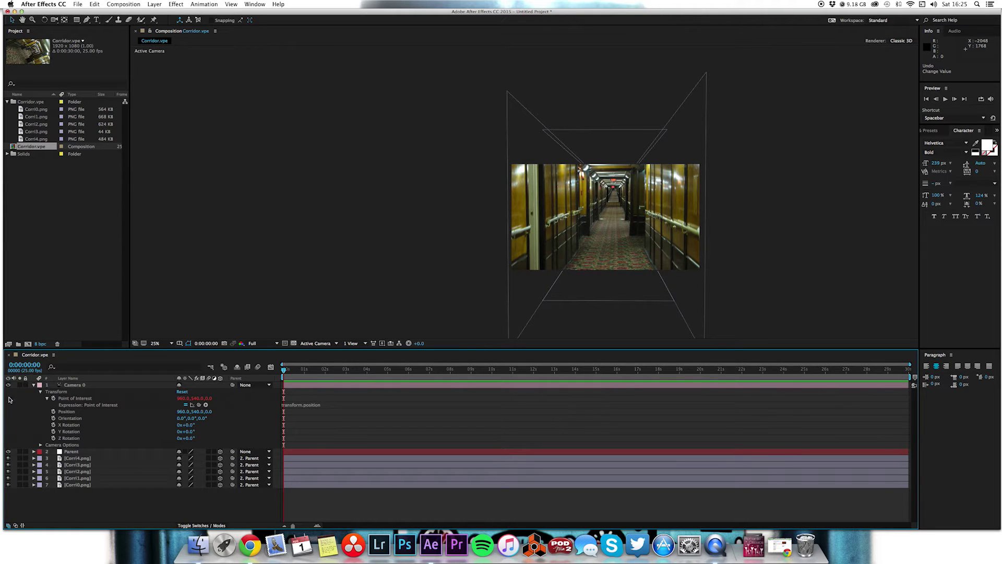
left_click(33, 385)
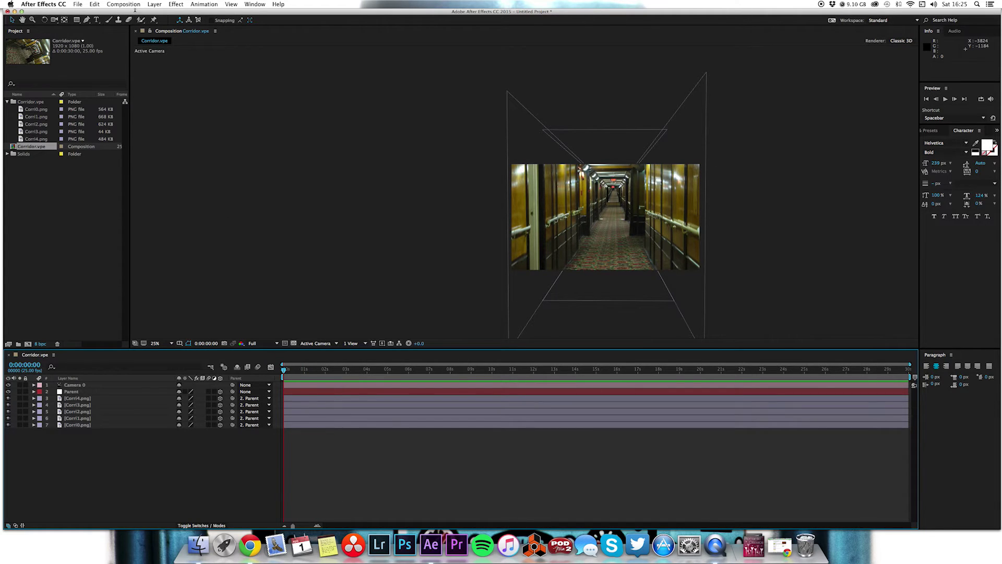
Step: Add a HORROR text layer and shift it right and down in the frame
left_click(97, 21)
left_click(661, 242)
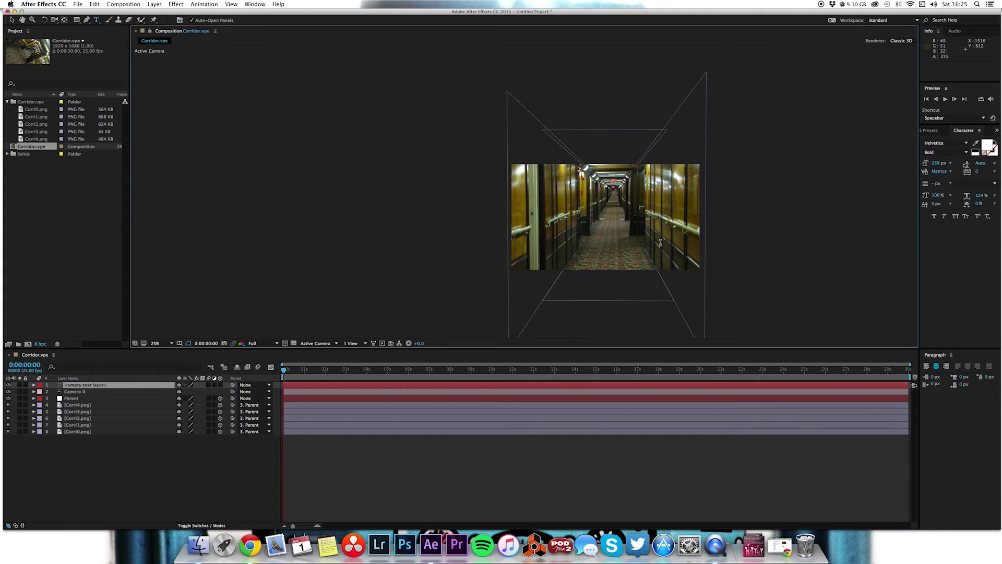
type("HORROR")
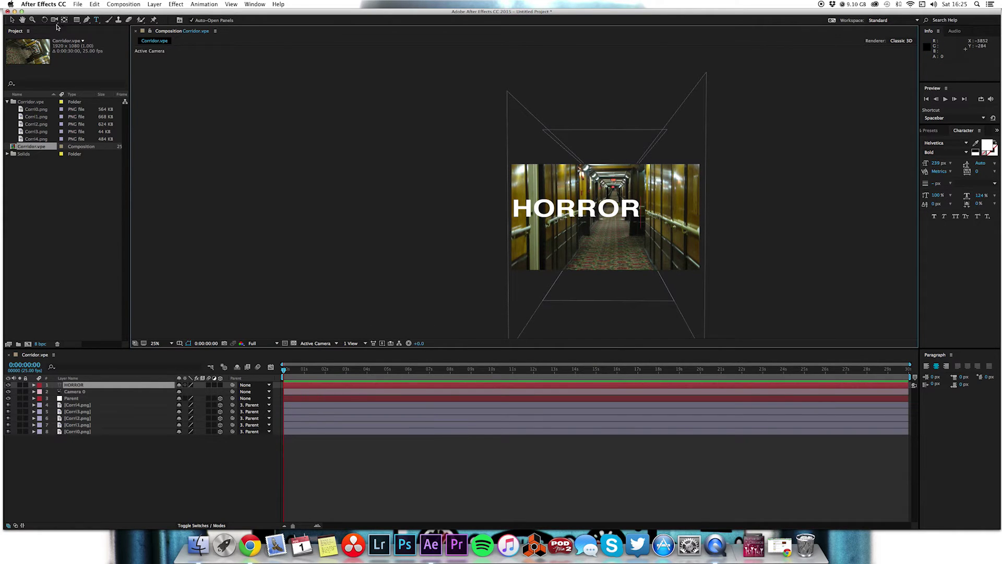
left_click(10, 19)
left_click_drag(602, 210, 637, 222)
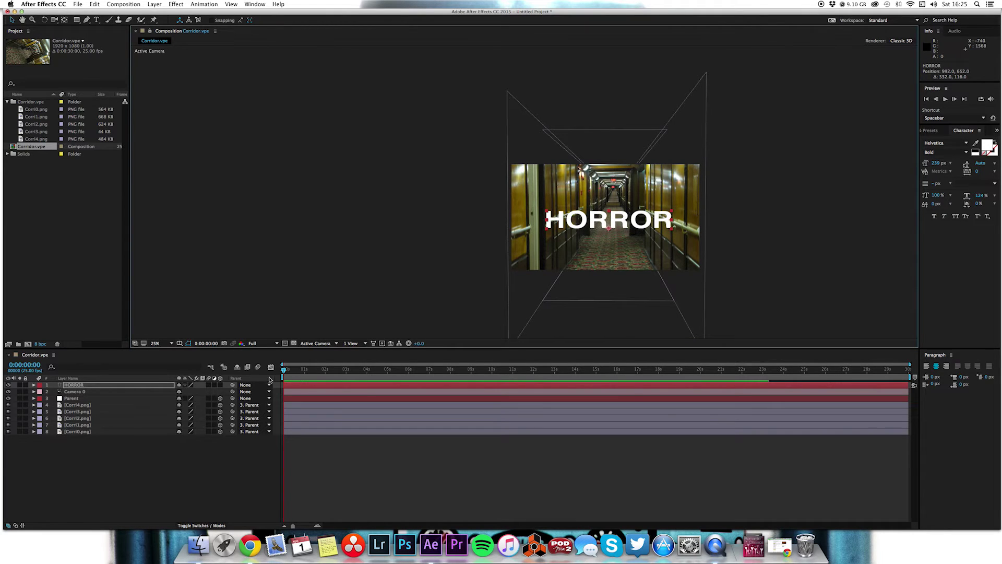
Step: Make HORROR a 3D layer and, in Custom View 1, push it deeper and raise it
left_click(219, 386)
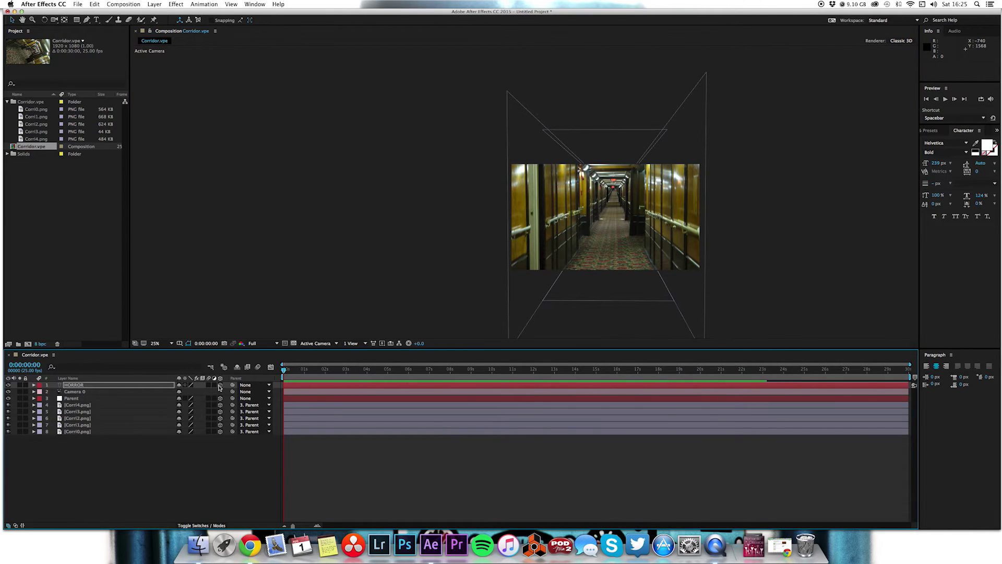
left_click(335, 343)
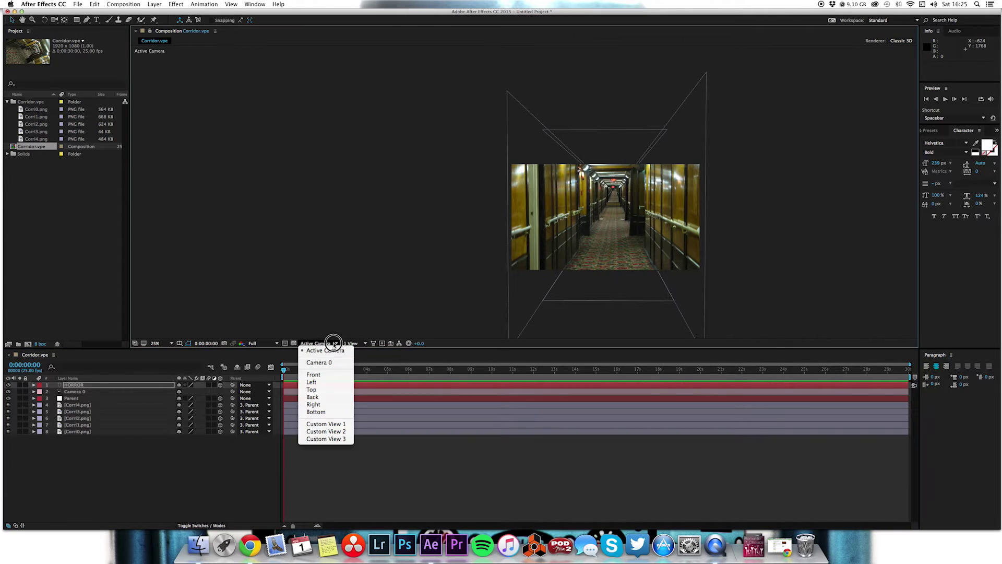
left_click(348, 417)
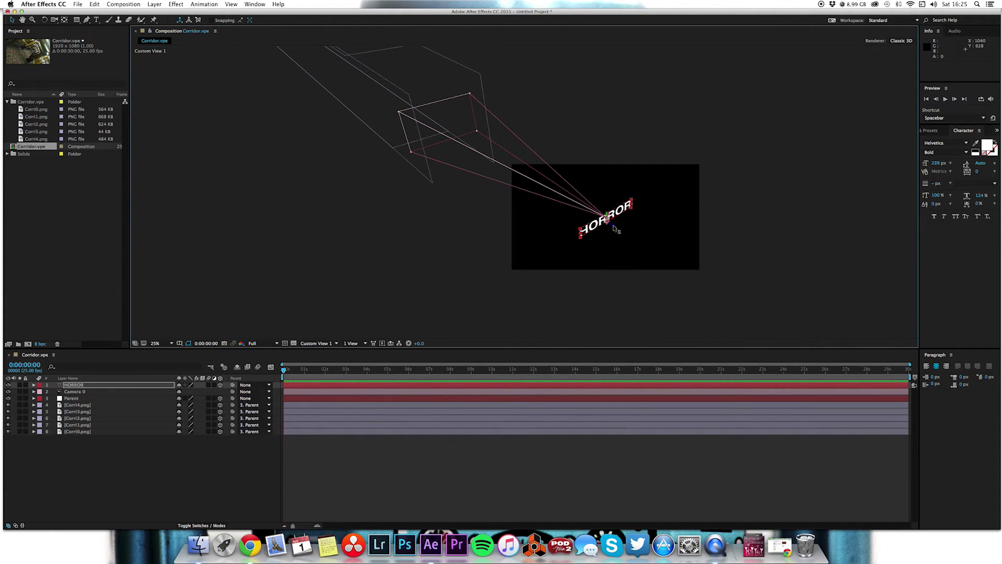
left_click_drag(614, 226, 118, 4)
left_click_drag(453, 127, 454, 83)
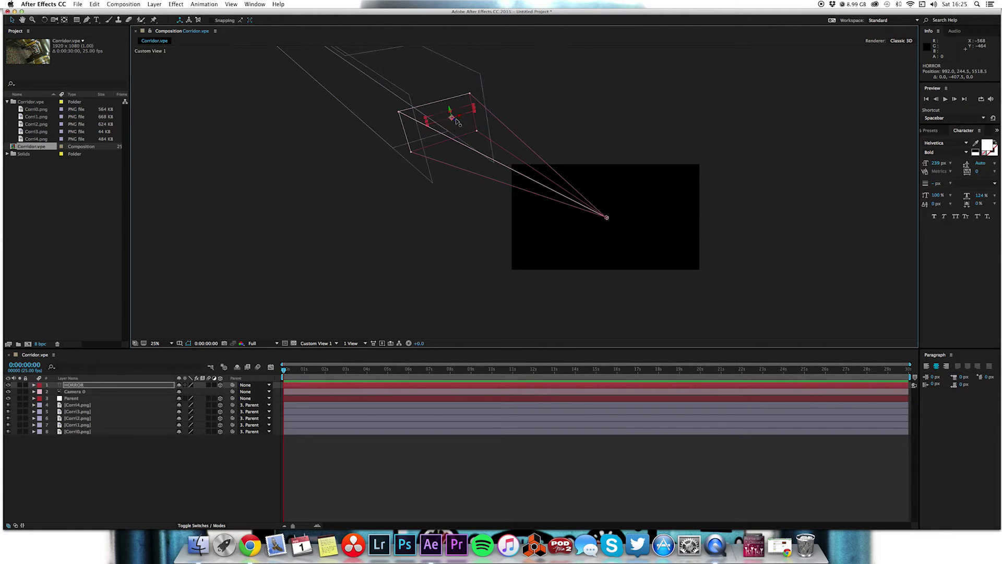
Step: Back in Active Camera, centre HORROR and set its Position to 992.0, 668.5, 4694.5
left_click(328, 344)
left_click(329, 348)
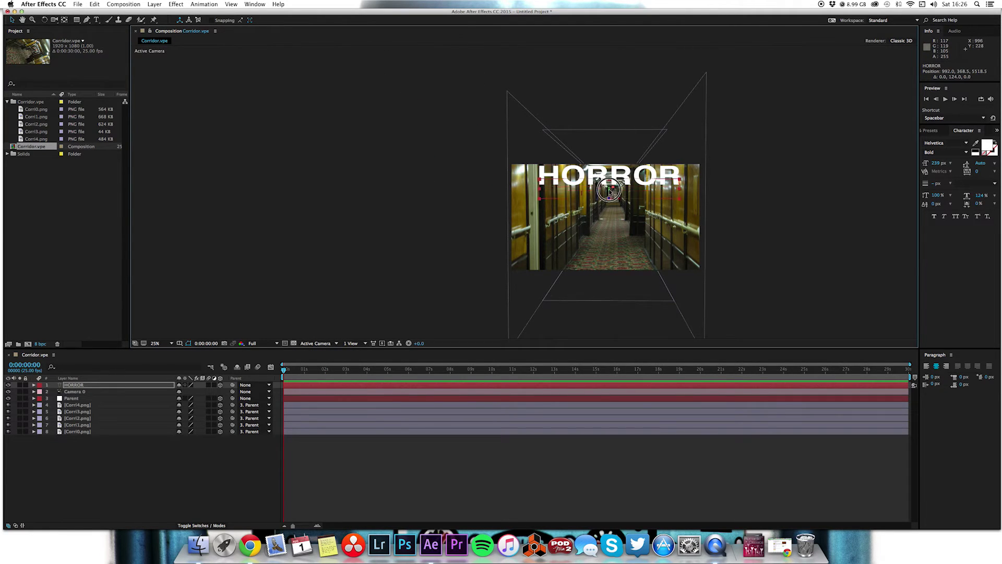
left_click_drag(610, 178, 612, 221)
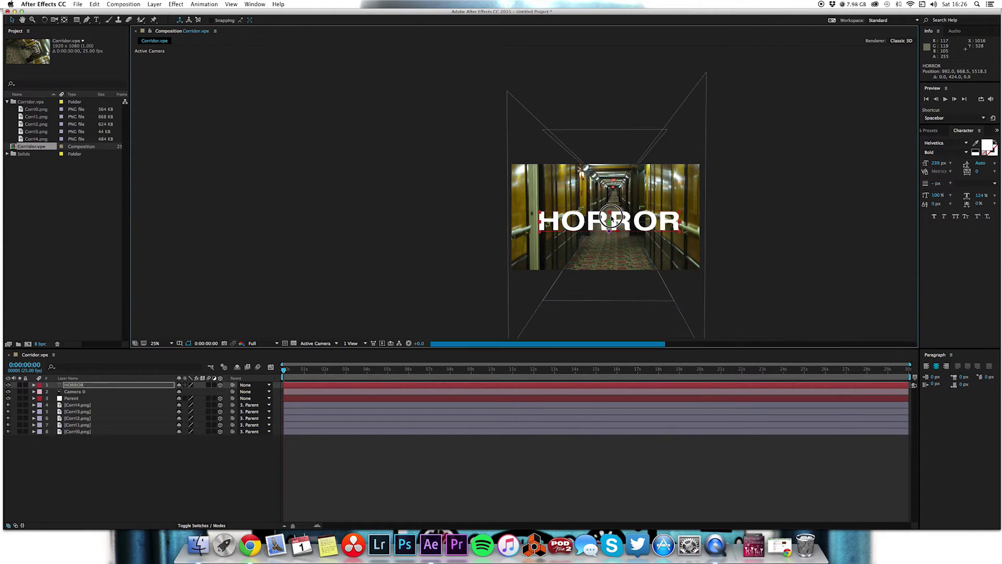
key("p")
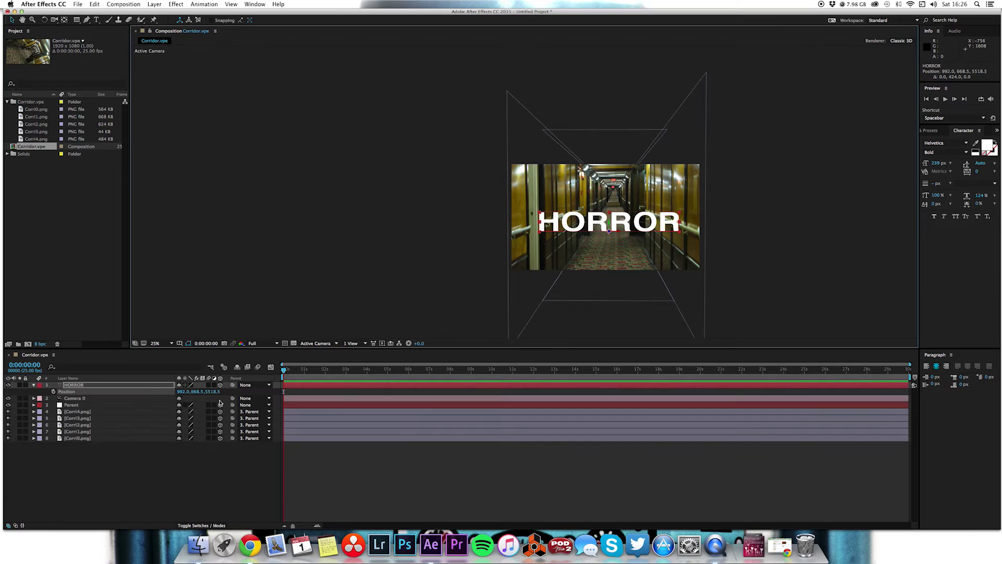
mouse_move(214, 395)
left_mouse_down()
mouse_move(230, 394)
mouse_move(197, 398)
left_mouse_up()
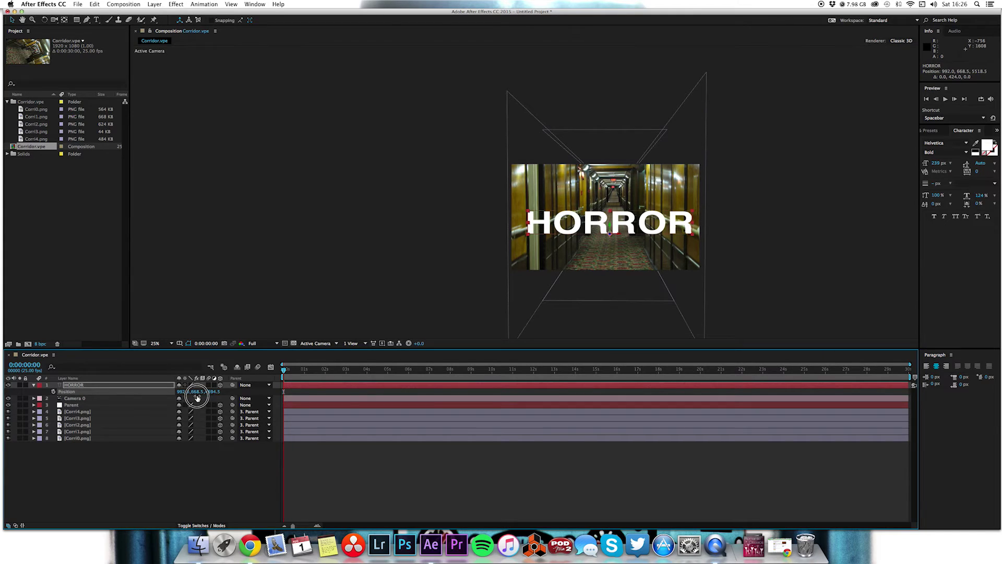
left_click(458, 506)
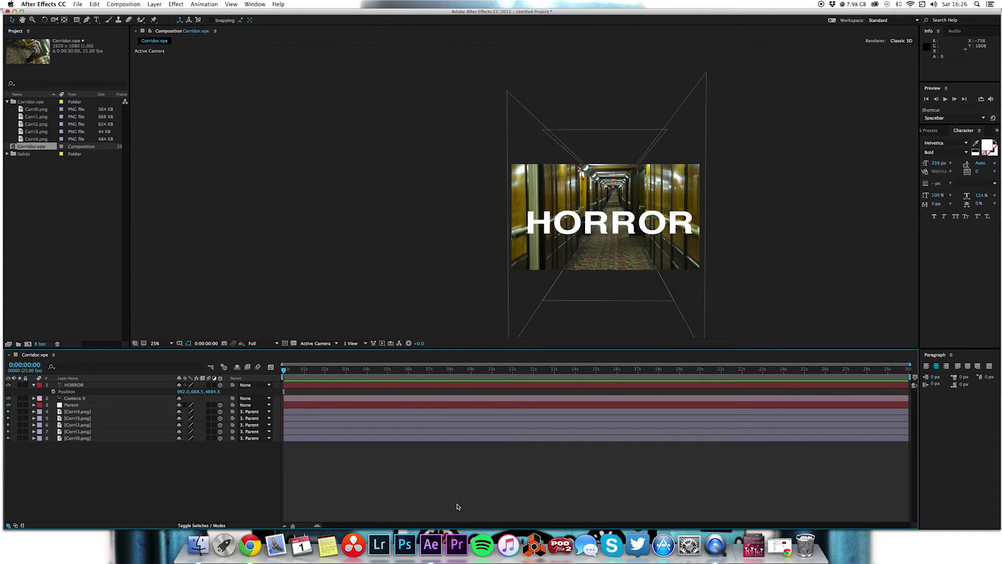
Step: Duplicate the HORROR layer, push the copy further back and move it higher
left_click(436, 388)
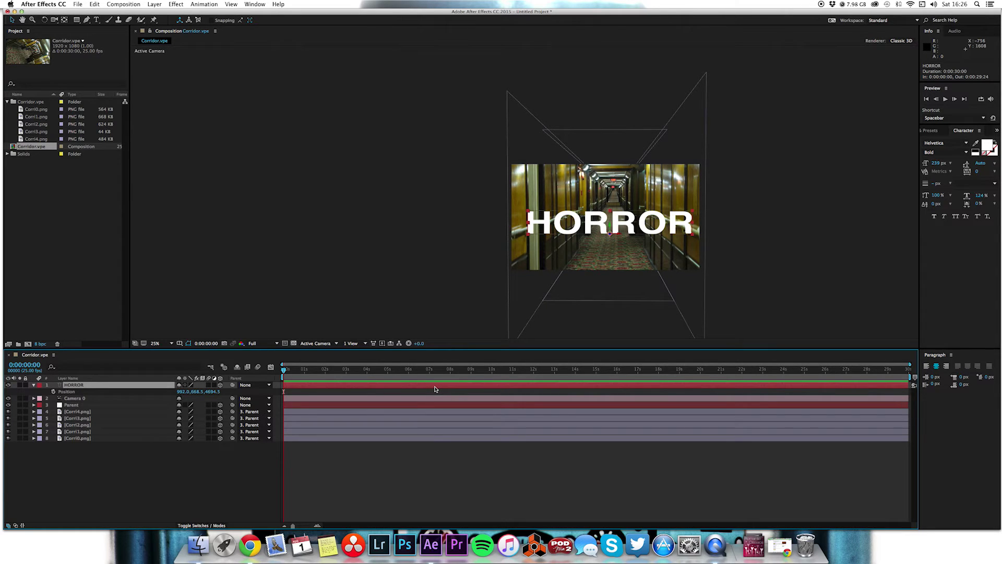
key("super+d")
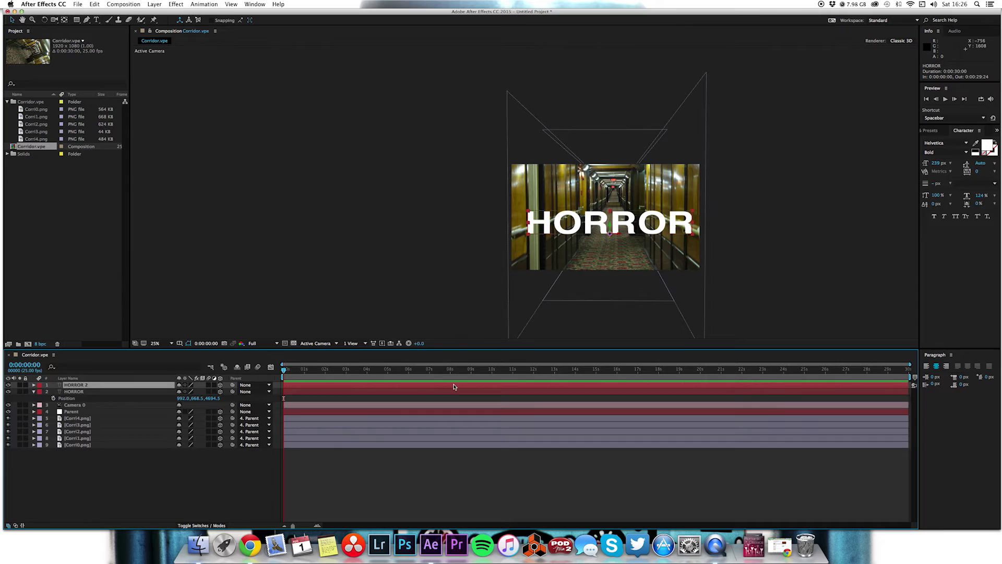
key("p")
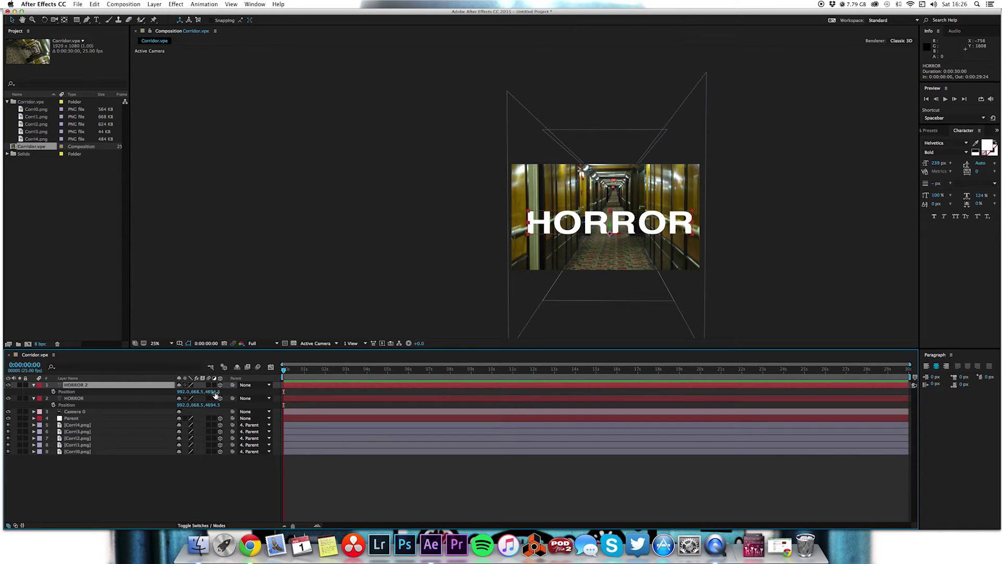
left_click_drag(216, 394, 380, 398)
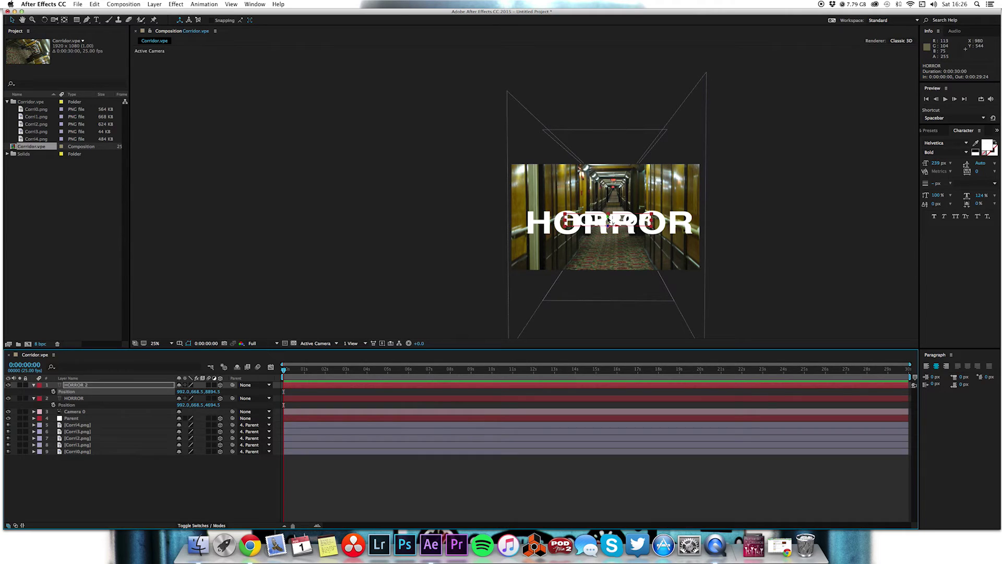
left_click_drag(609, 220, 610, 195)
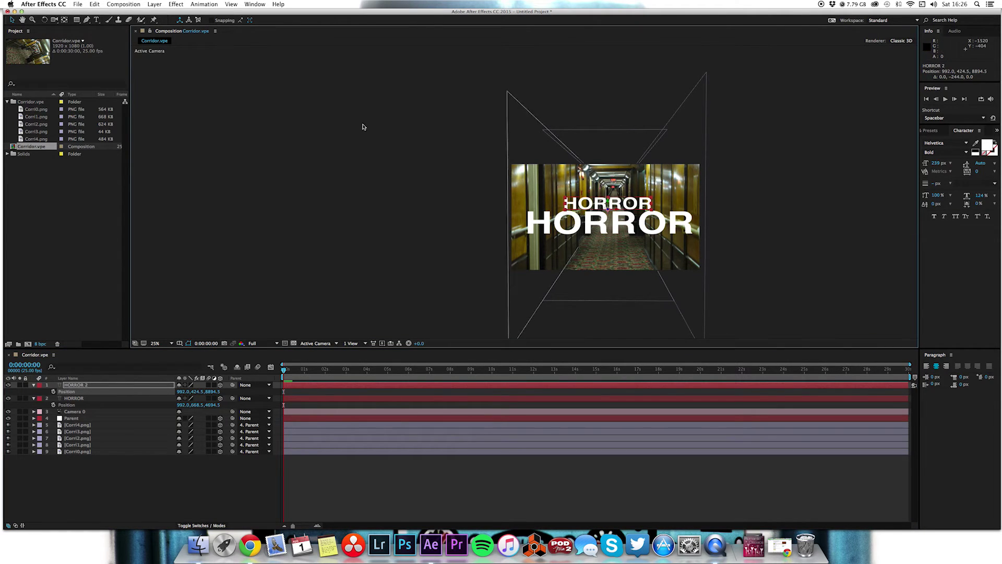
key("super+t")
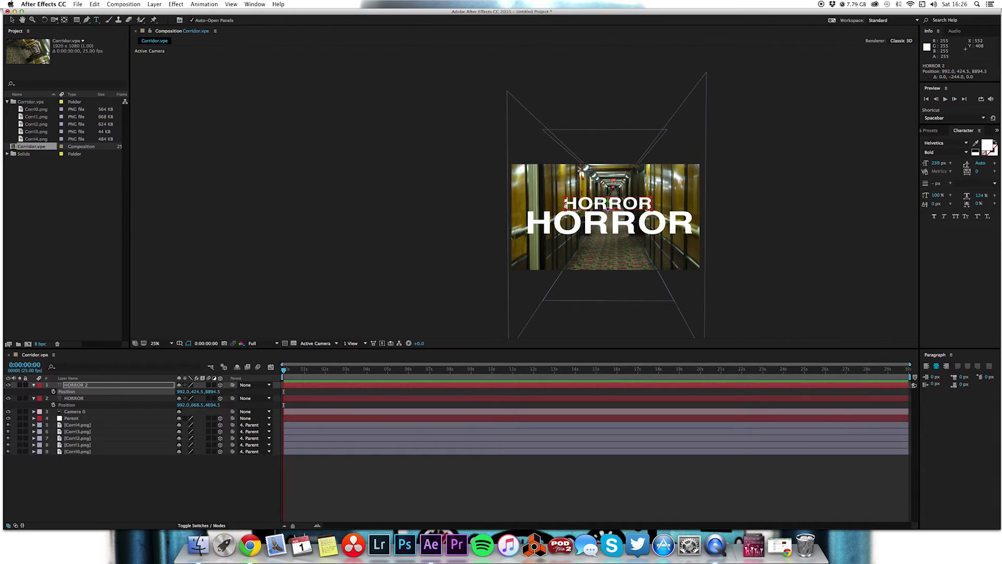
Step: Retype the duplicate title's text as HOTEL
left_click_drag(567, 205, 688, 207)
type("Hotel")
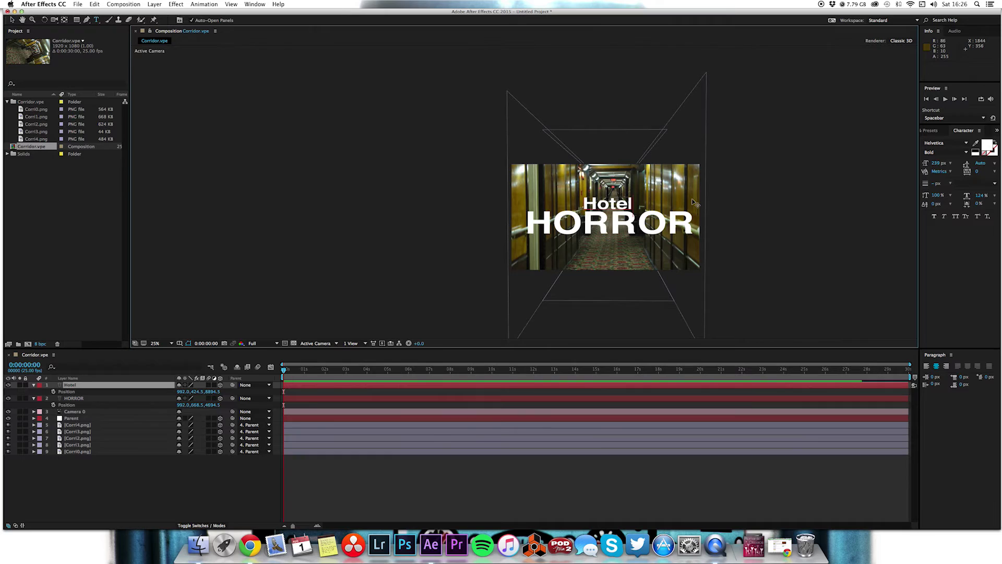
key("BackSpace")
key("BackSpace")
key("BackSpace")
key("BackSpace")
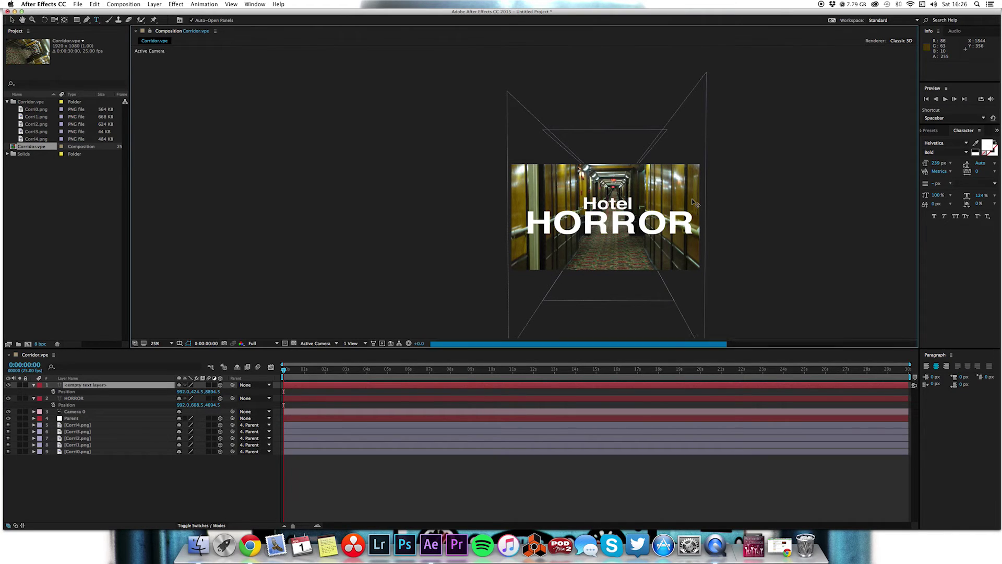
type("OTEL")
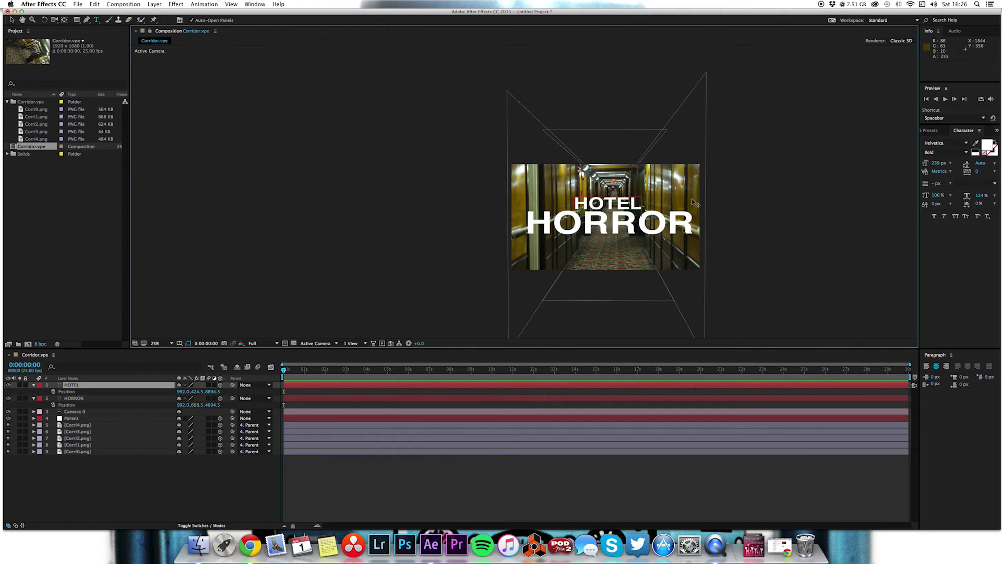
left_click(627, 483)
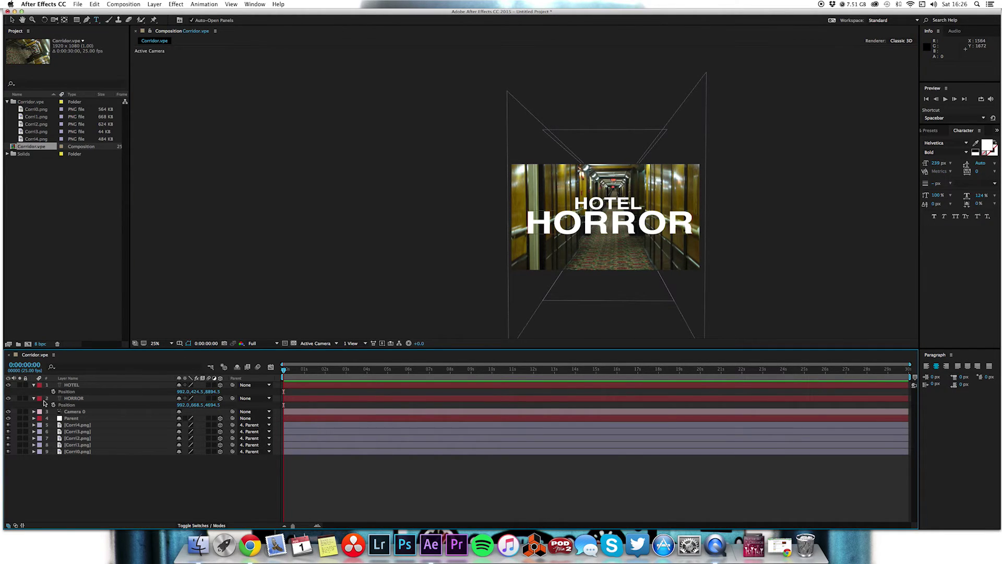
Step: Push HOTEL further down the corridor to Position 1080.0, 384.5, 14674.5
left_click(359, 383)
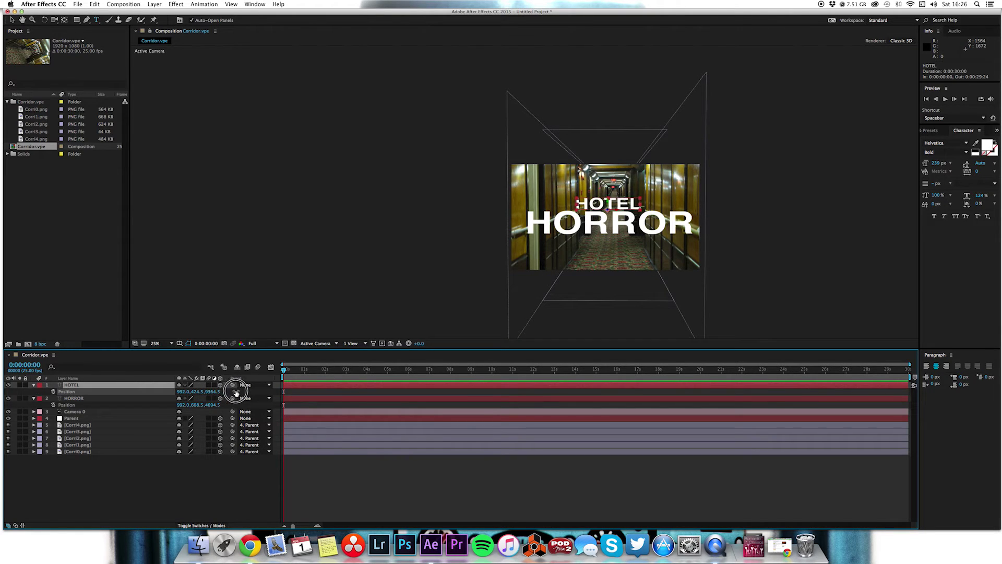
left_click_drag(236, 392, 421, 394)
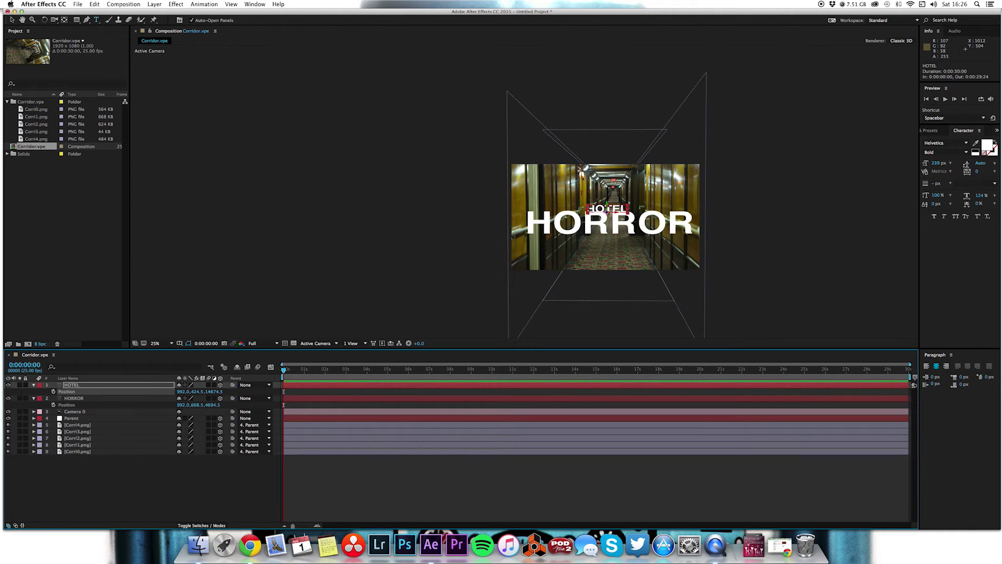
left_click(11, 19)
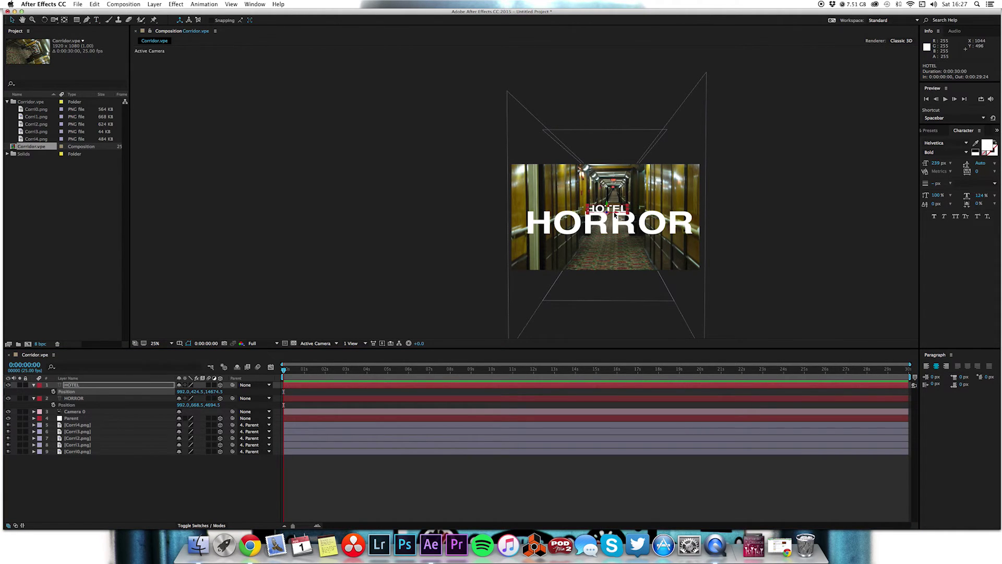
left_click_drag(619, 217, 611, 203)
Step: Add a starting Position keyframe to Camera 0 at 0 s
left_click(615, 484)
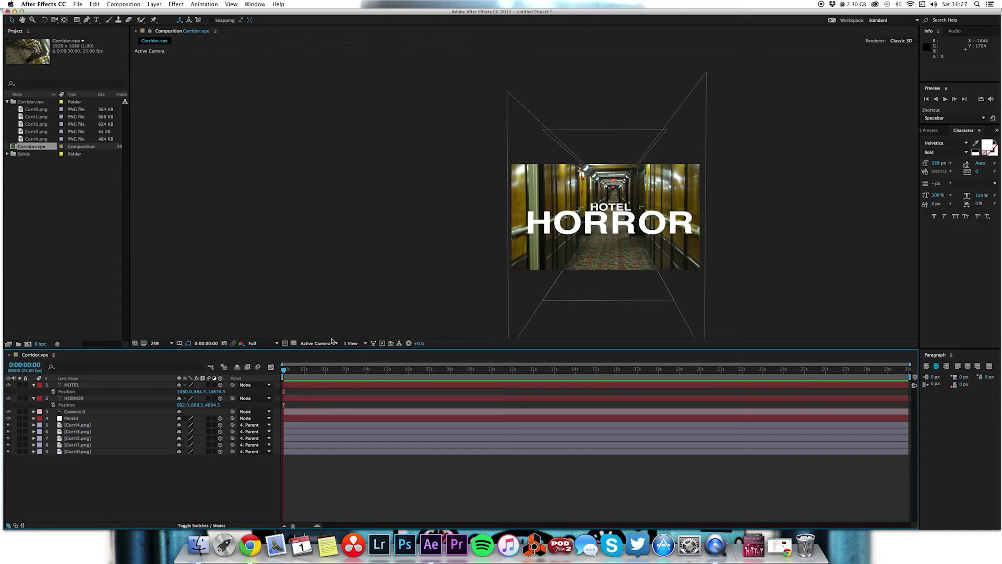
left_click(313, 412)
key("p")
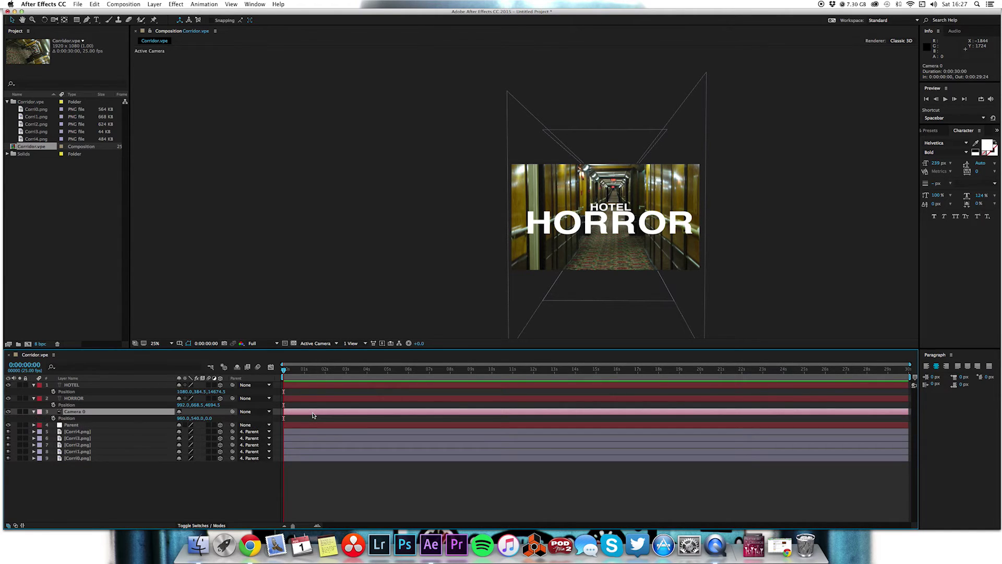
left_click(54, 418)
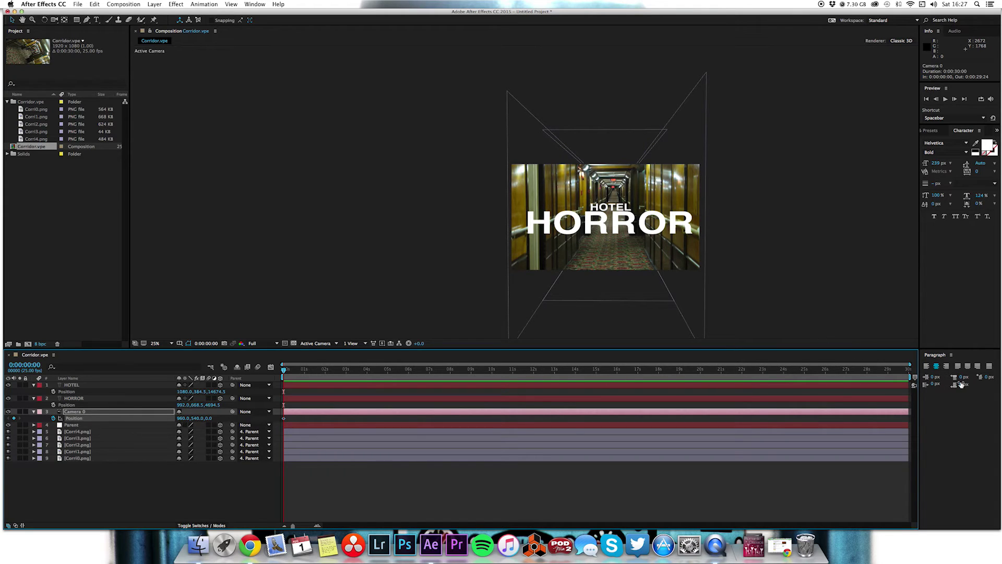
Step: End the work area at 10 seconds and trim the composition to it
left_click(908, 377)
mouse_move(491, 371)
left_mouse_down()
mouse_move(515, 371)
mouse_move(493, 372)
left_mouse_up()
left_click_drag(911, 376, 493, 380)
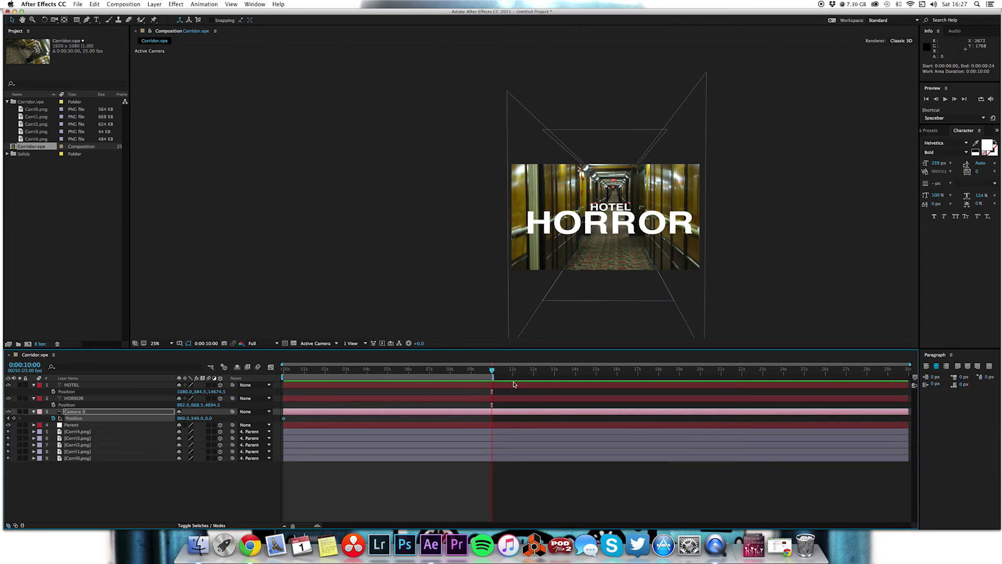
left_click(124, 5)
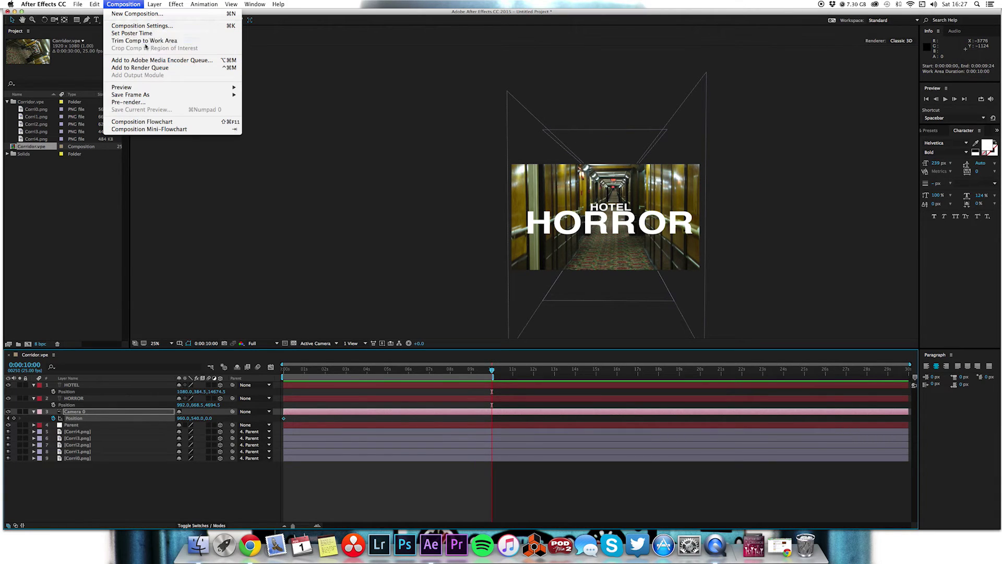
left_click(144, 41)
left_click(305, 364)
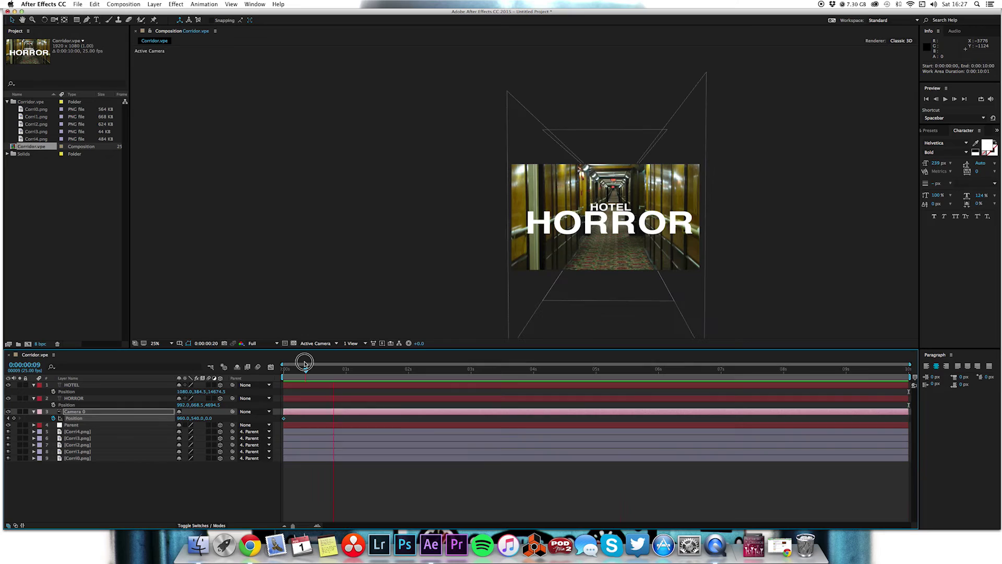
Step: At the last frame, fly Camera 0 forward down the corridor and raise it slightly
left_click_drag(305, 364, 175, 359)
left_click_drag(872, 375, 931, 374)
left_click_drag(210, 421, 536, 439)
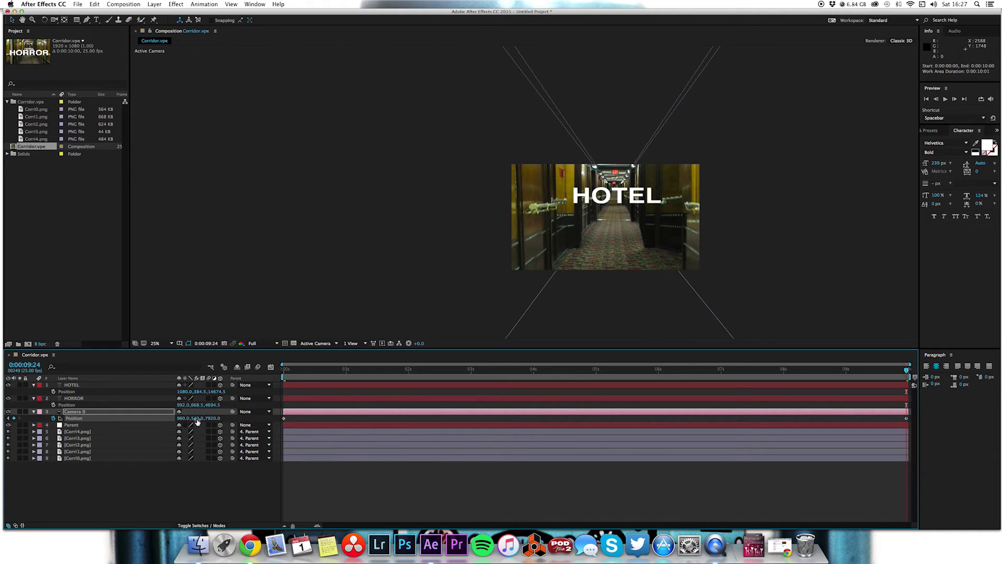
left_click_drag(198, 422, 133, 425)
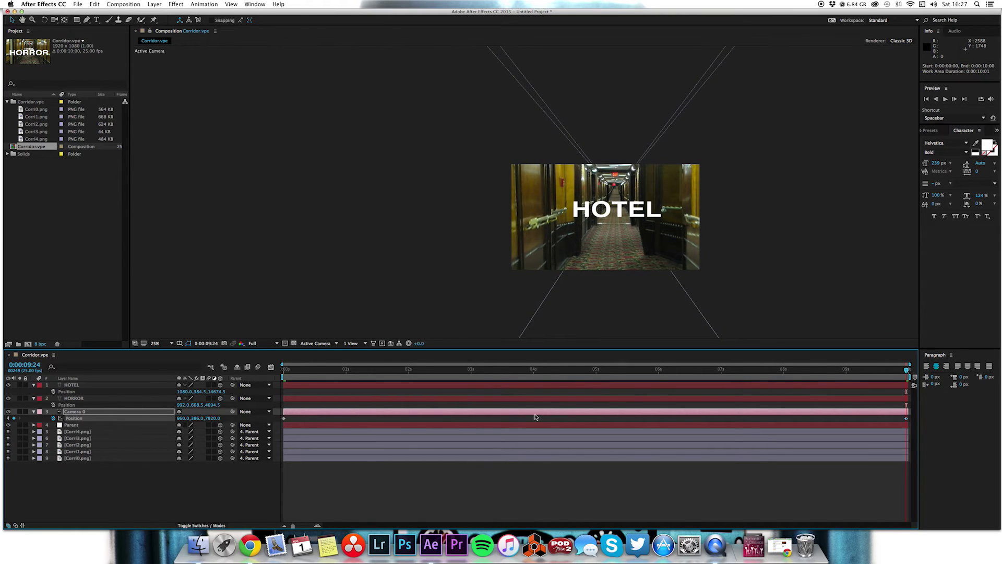
Step: Nudge HOTEL slightly left and push the camera's end Position to 960.0, 386.0, 10130.0
left_click(559, 389)
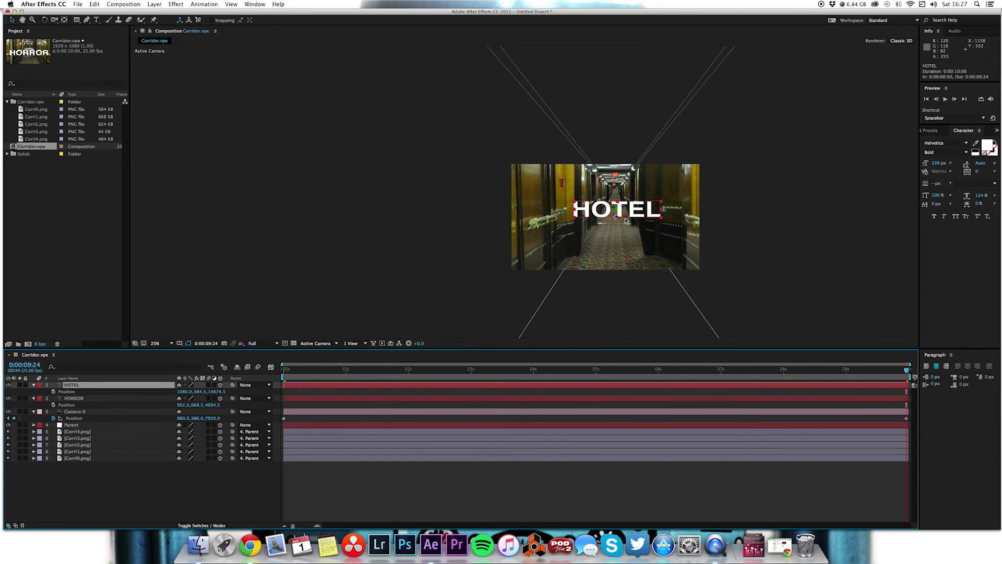
left_click_drag(627, 219, 621, 219)
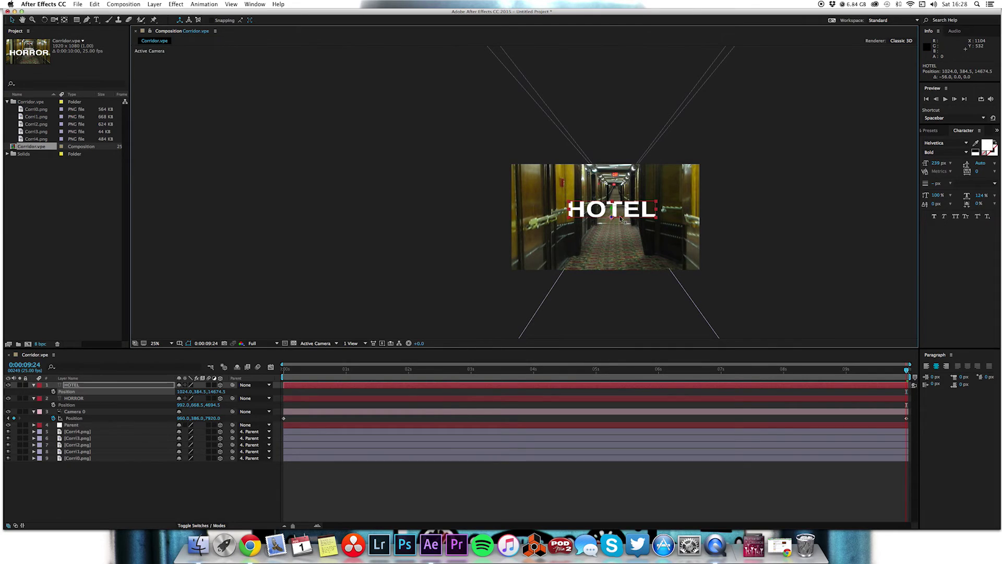
left_click(614, 506)
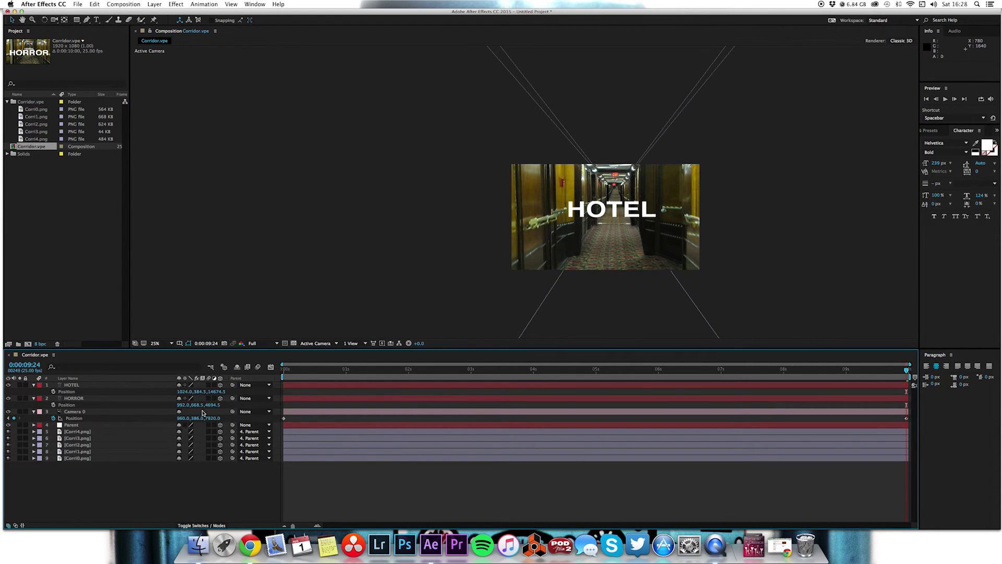
left_click_drag(211, 421, 302, 425)
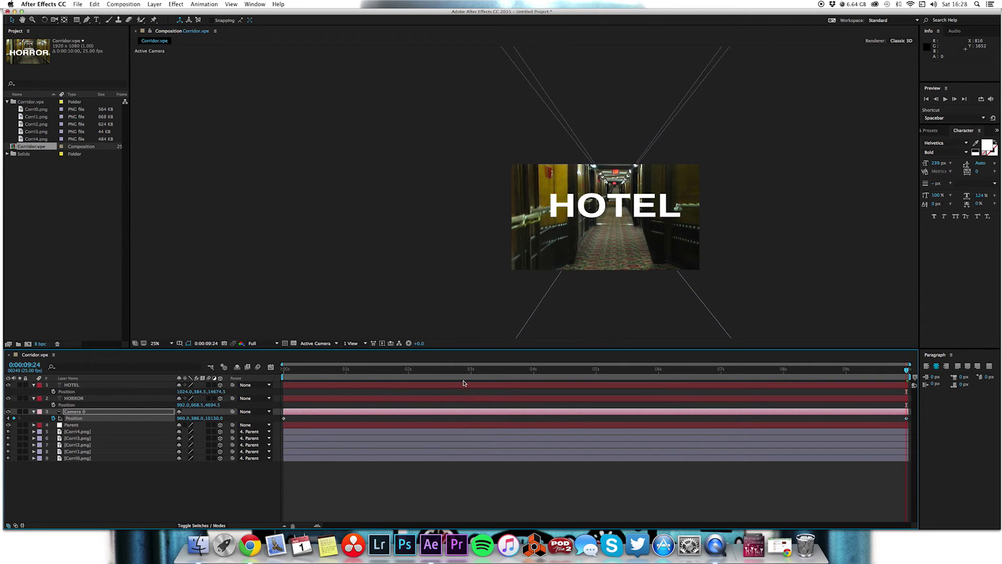
Step: Preview the fly-through from the first frame with the viewer zoom at Fit up to 100%
key("Home")
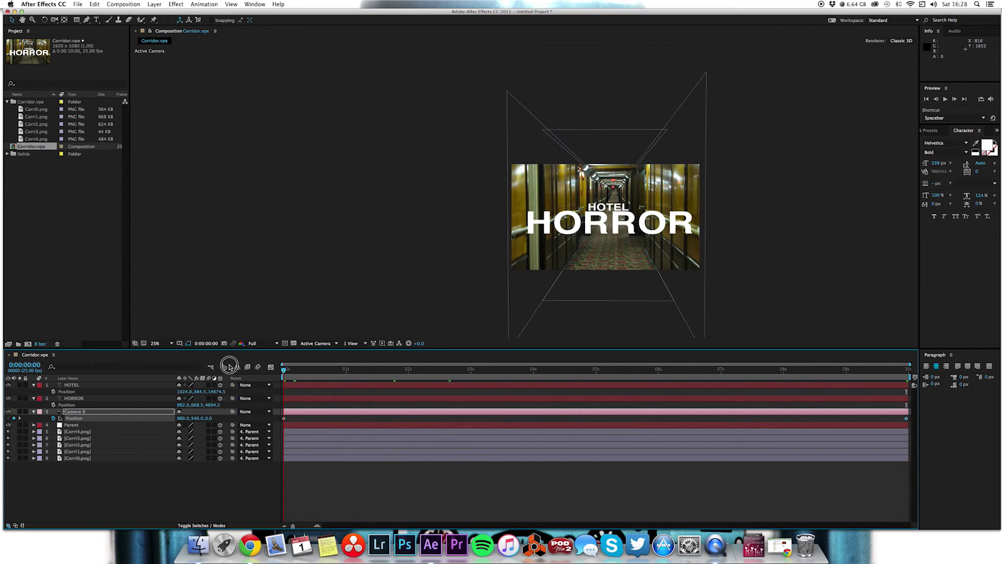
left_click(223, 366)
left_click_drag(284, 369, 189, 396)
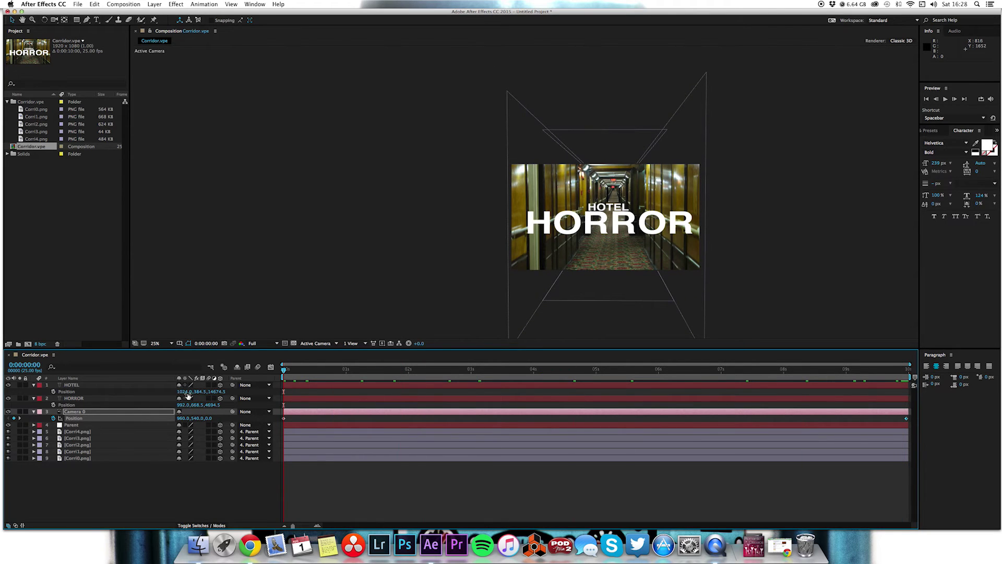
left_click(157, 343)
left_click(168, 354)
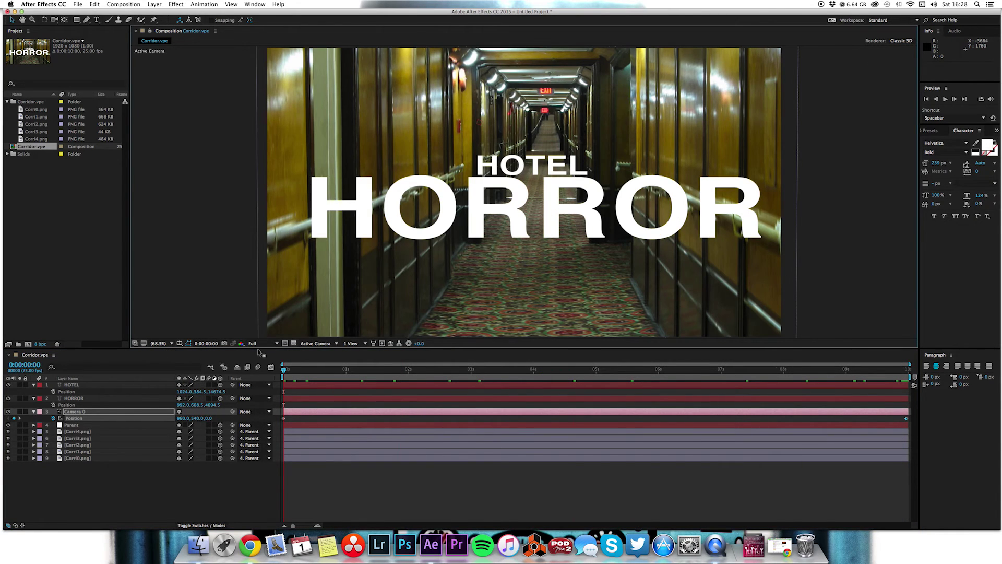
left_click_drag(280, 375, 180, 388)
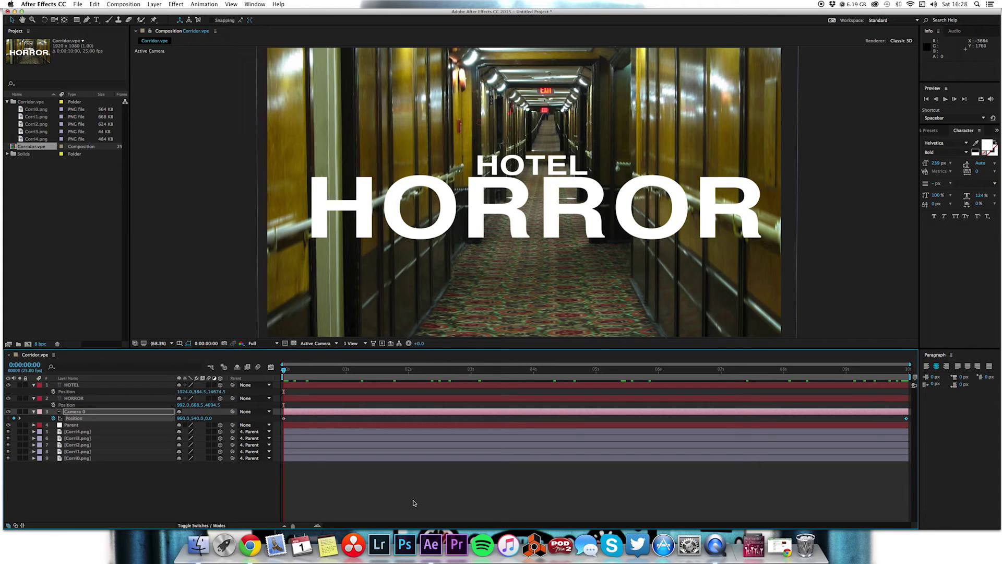
Step: Collapse the HORROR, Camera 0 and HOTEL layers and deselect everything
left_click(33, 399)
left_click(33, 404)
left_click(33, 385)
left_click(416, 470)
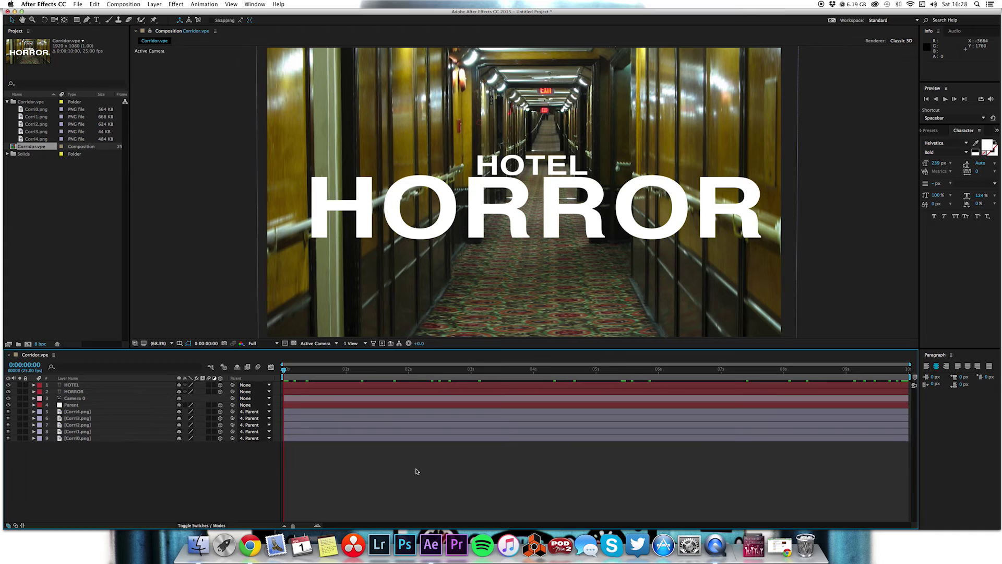
Step: Search Effects & Presets for 'roug' and apply Roughen Edges to the HORROR layer
left_click(939, 133)
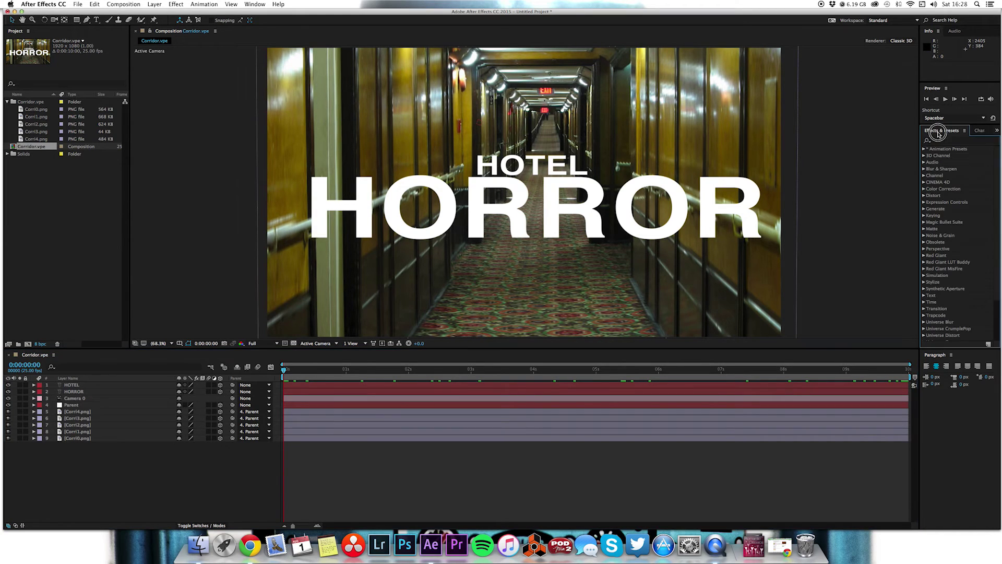
left_click(945, 141)
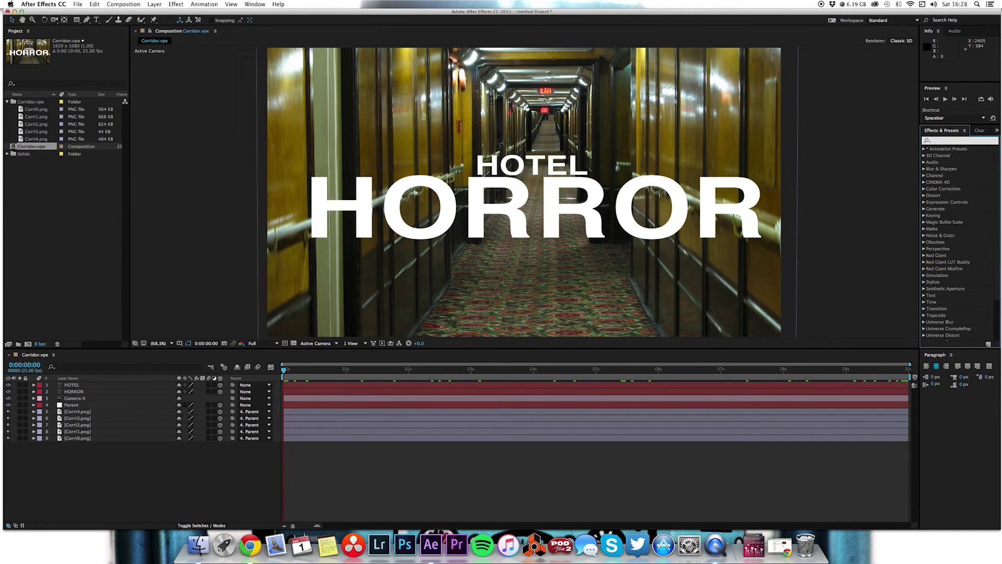
type("rogh")
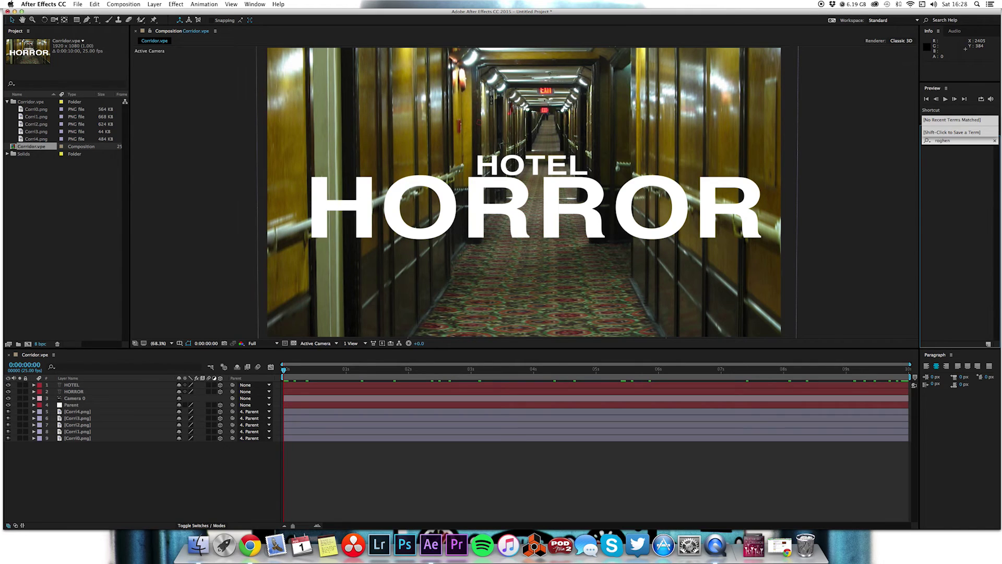
key("BackSpace")
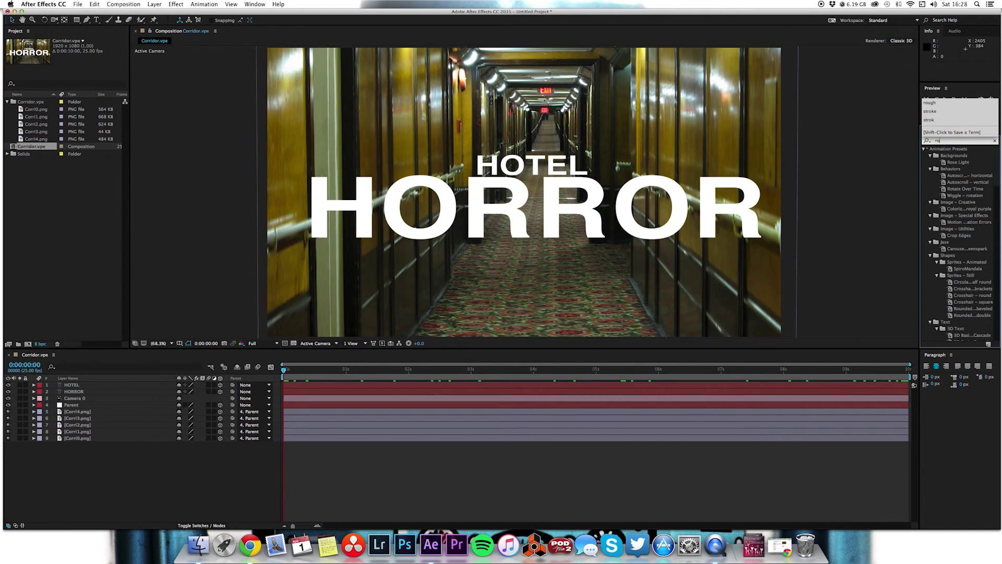
type("ugh")
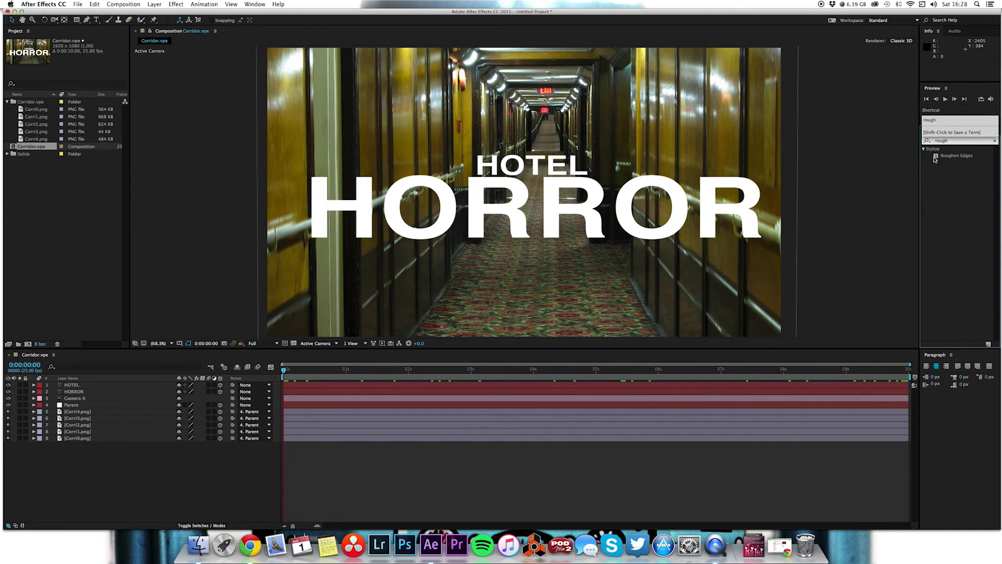
left_click_drag(937, 159, 494, 396)
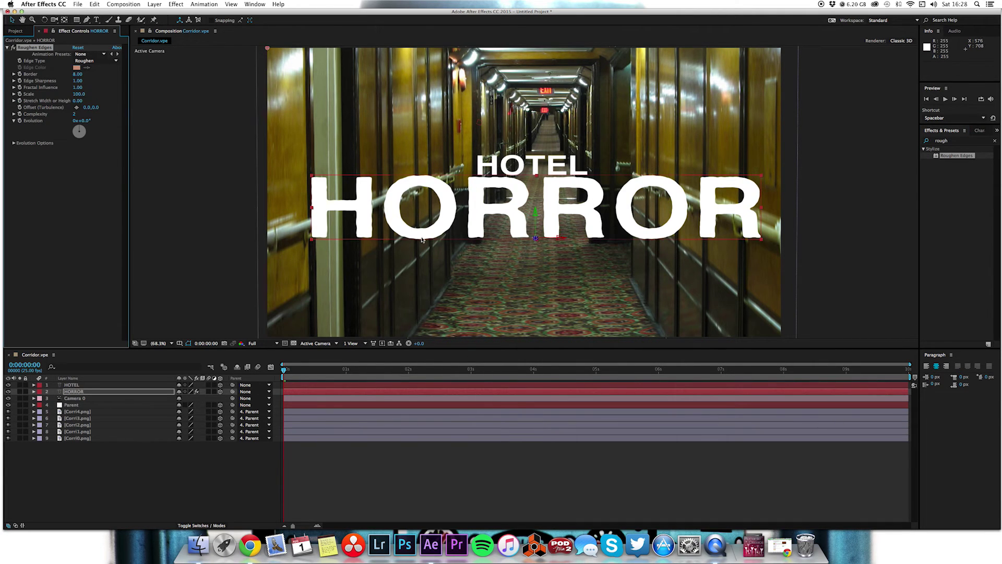
Step: Raise the Roughen Edges Border to a large value, checking the letters across fly-through frames
left_click(14, 75)
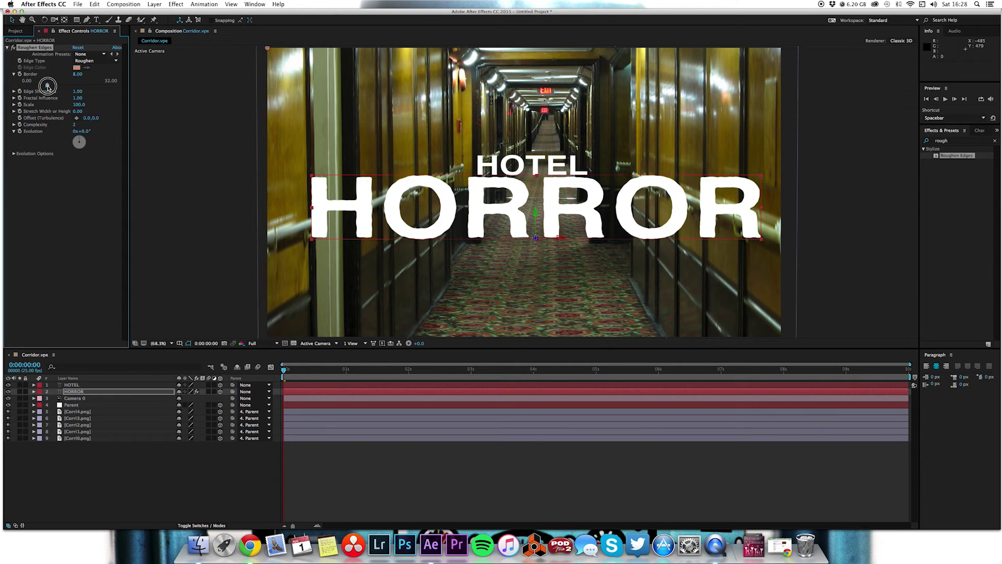
left_click_drag(47, 87, 74, 87)
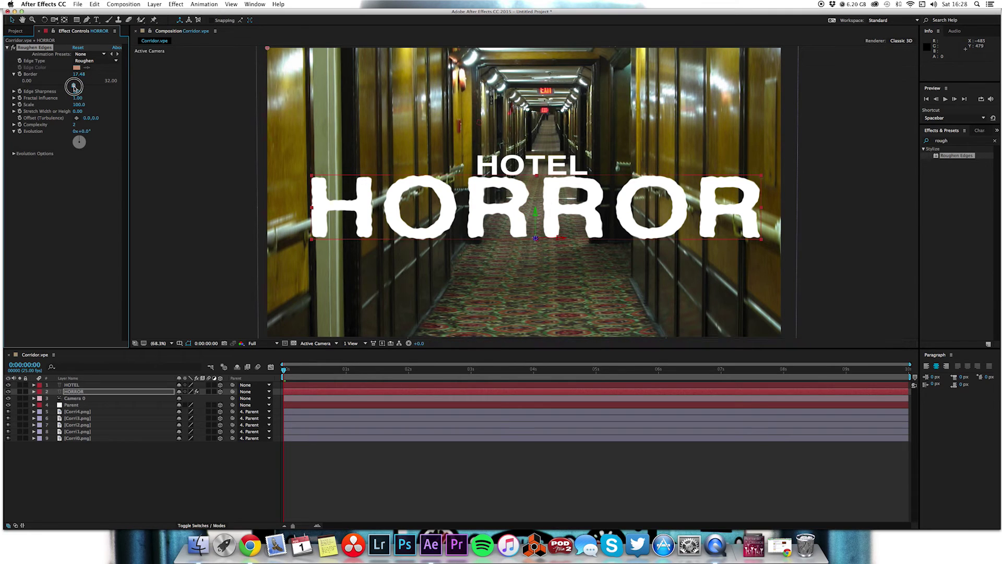
left_click_drag(398, 369, 496, 373)
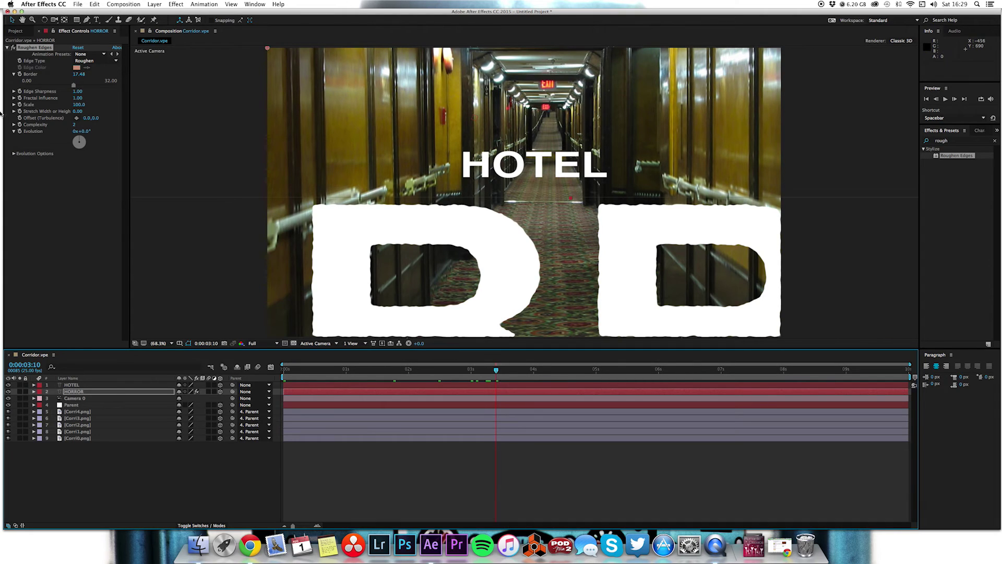
left_click(20, 74)
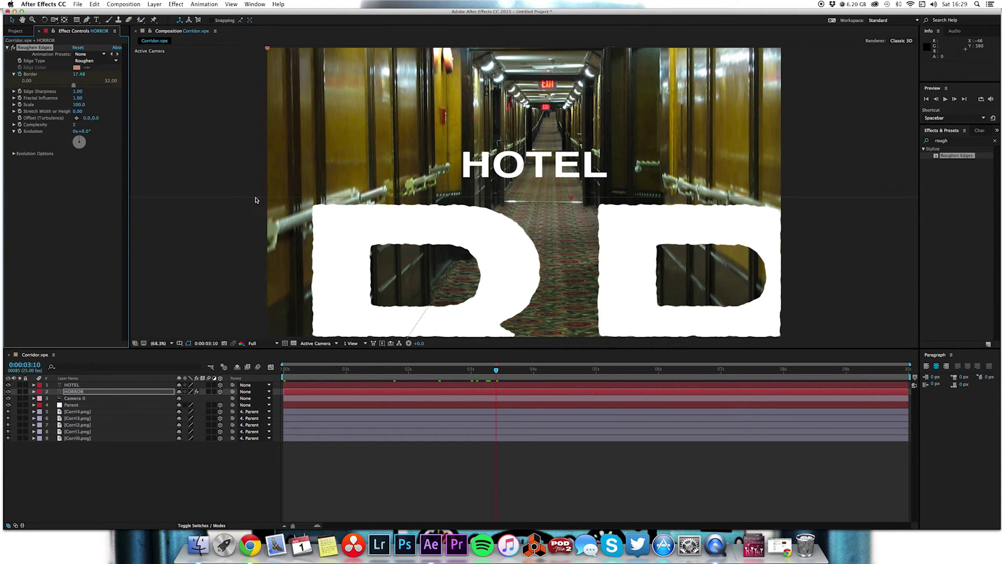
left_click_drag(521, 374, 552, 377)
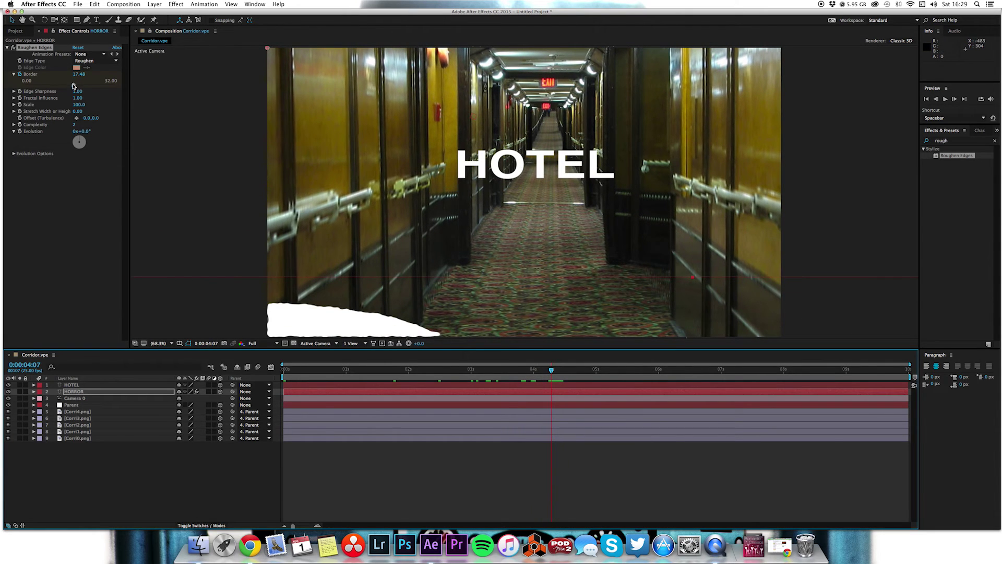
left_click_drag(74, 85, 357, 81)
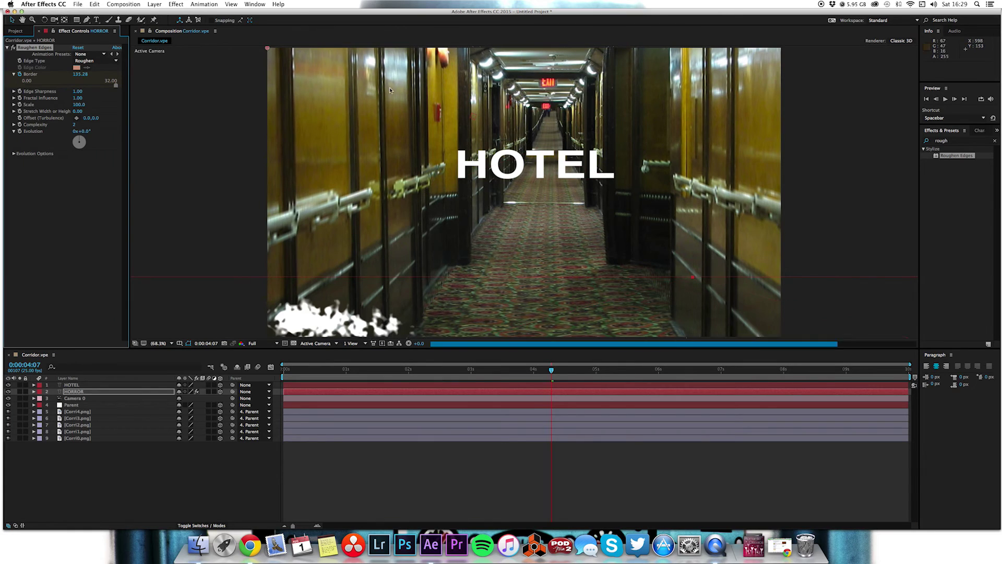
left_click_drag(80, 78, 332, 84)
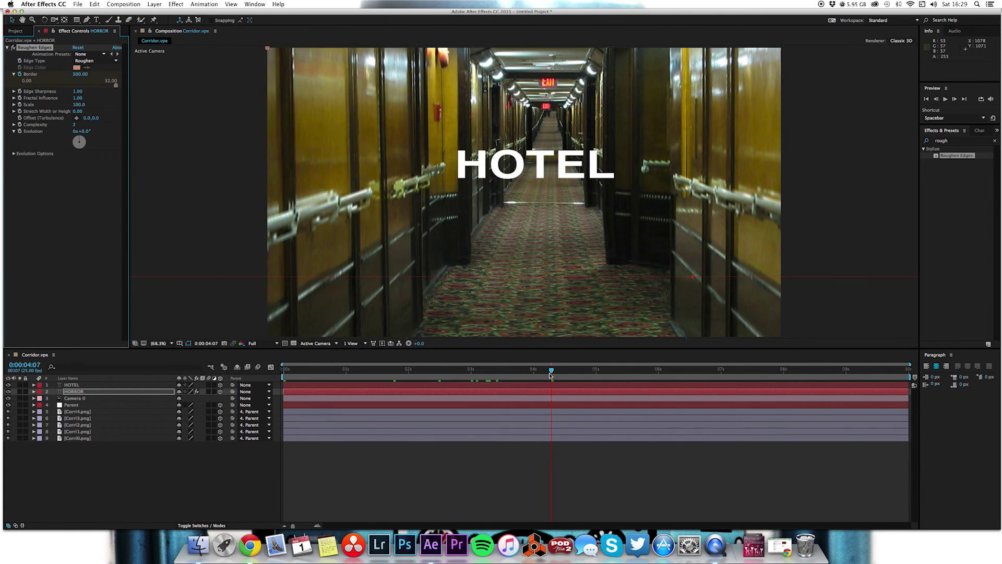
left_click_drag(550, 374, 501, 381)
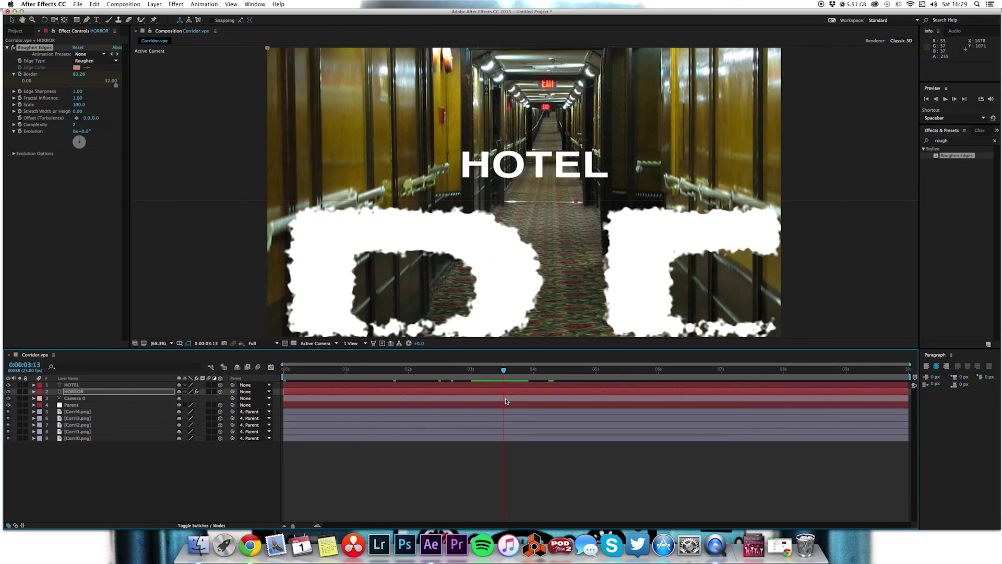
Step: Apply Roughen Edges to the HOTEL title layer and raise its roughness
left_click(512, 387)
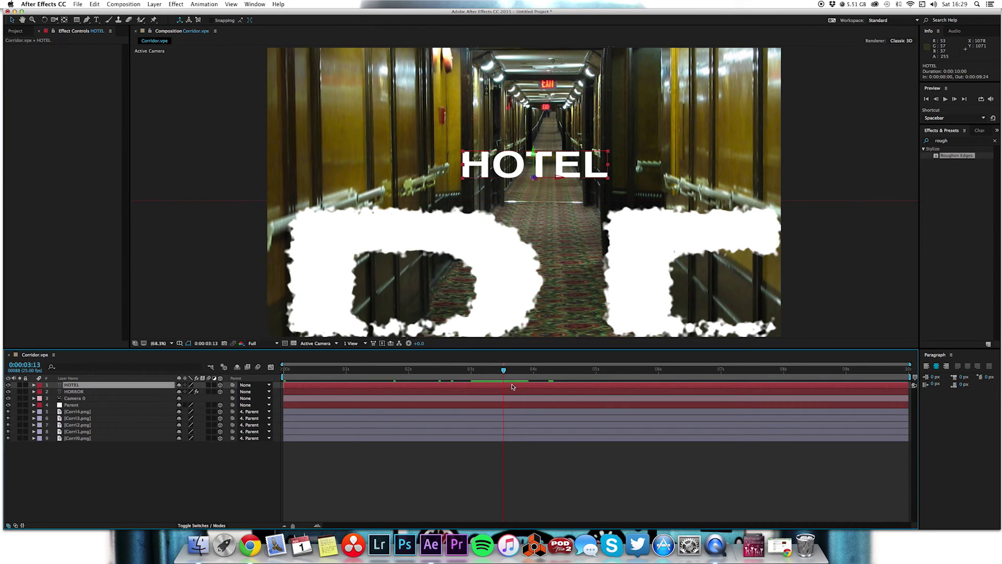
left_click_drag(934, 162, 574, 385)
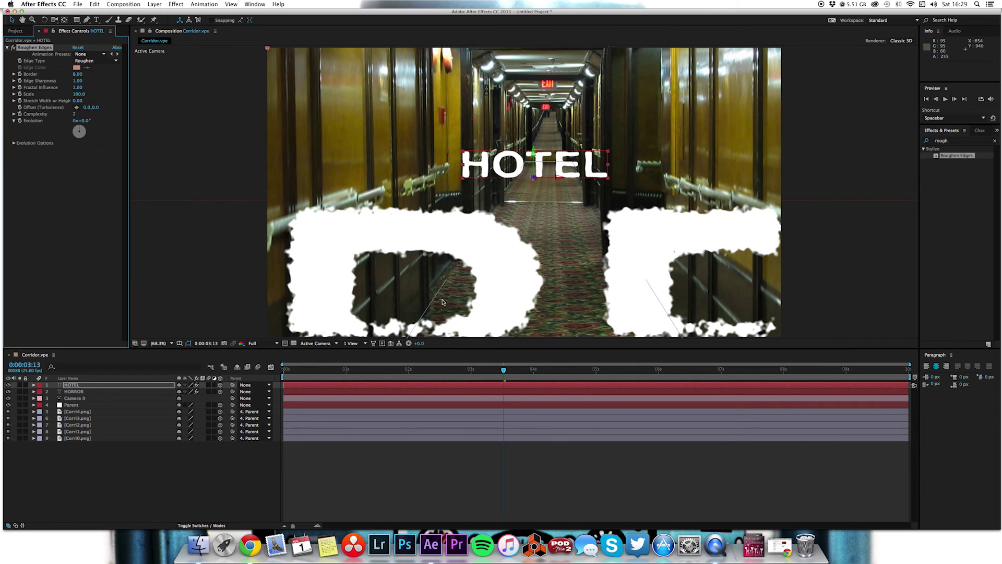
left_click_drag(77, 75, 89, 76)
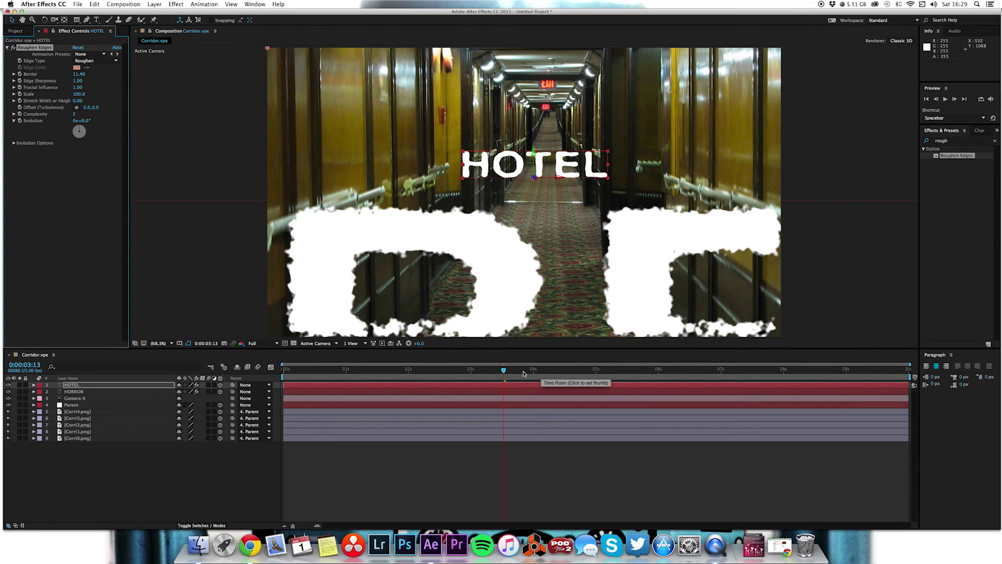
Step: Raise HOTEL's Roughen Edges Border to 141.40, then RAM-preview the crumbling title
left_click_drag(571, 373, 575, 373)
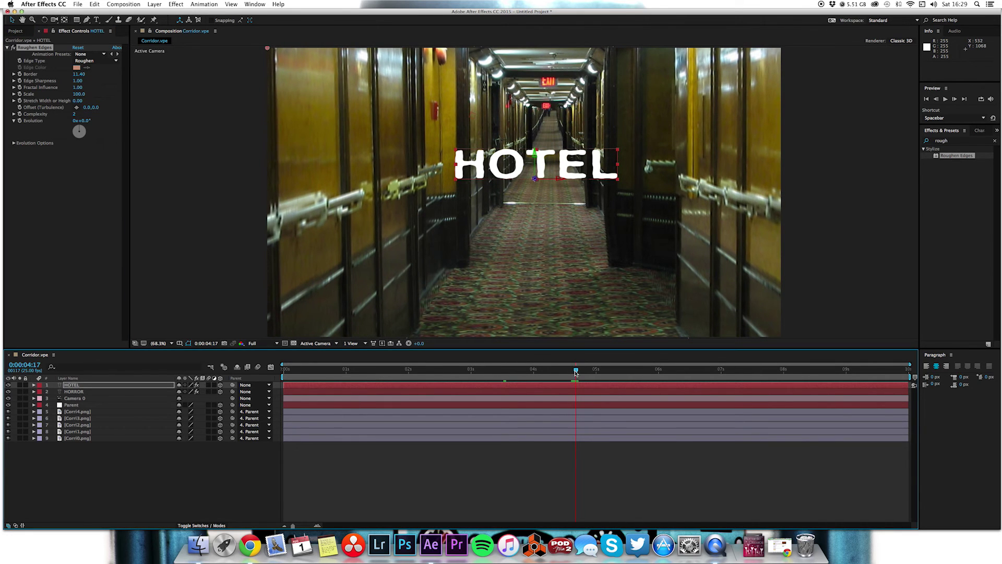
left_click(21, 76)
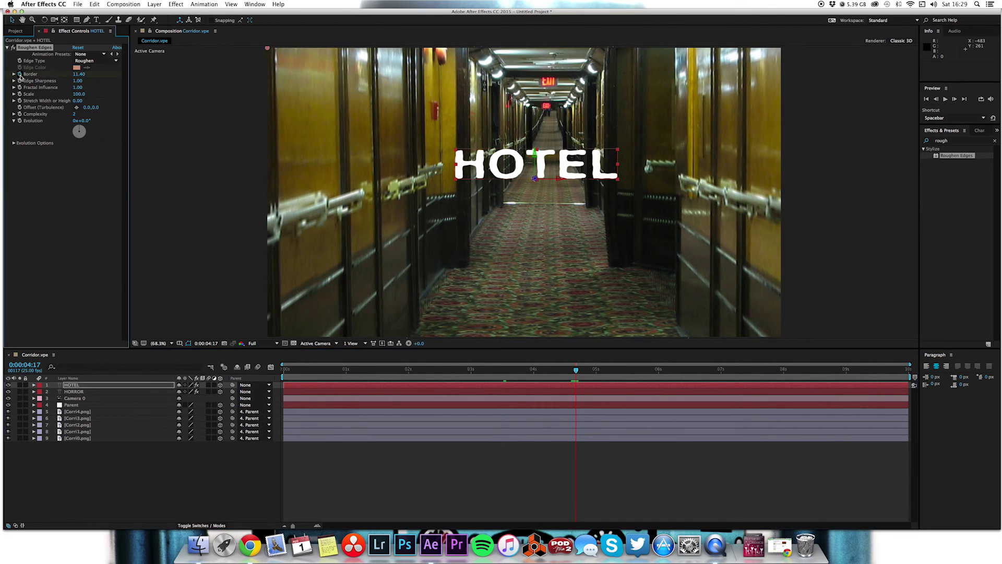
left_click_drag(563, 373, 465, 380)
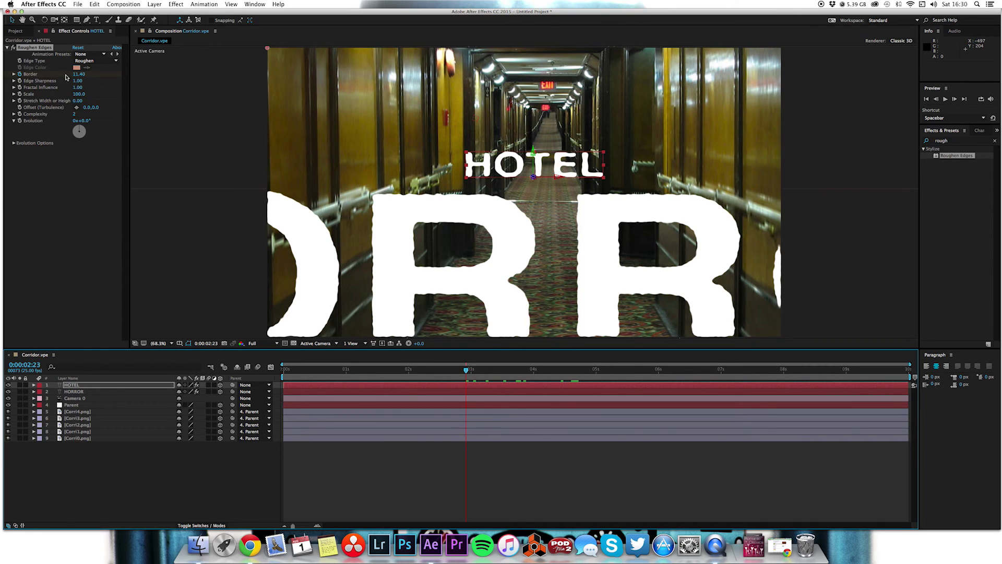
mouse_move(79, 77)
left_mouse_down()
mouse_move(133, 79)
mouse_move(74, 79)
mouse_move(91, 77)
left_mouse_up()
key("space")
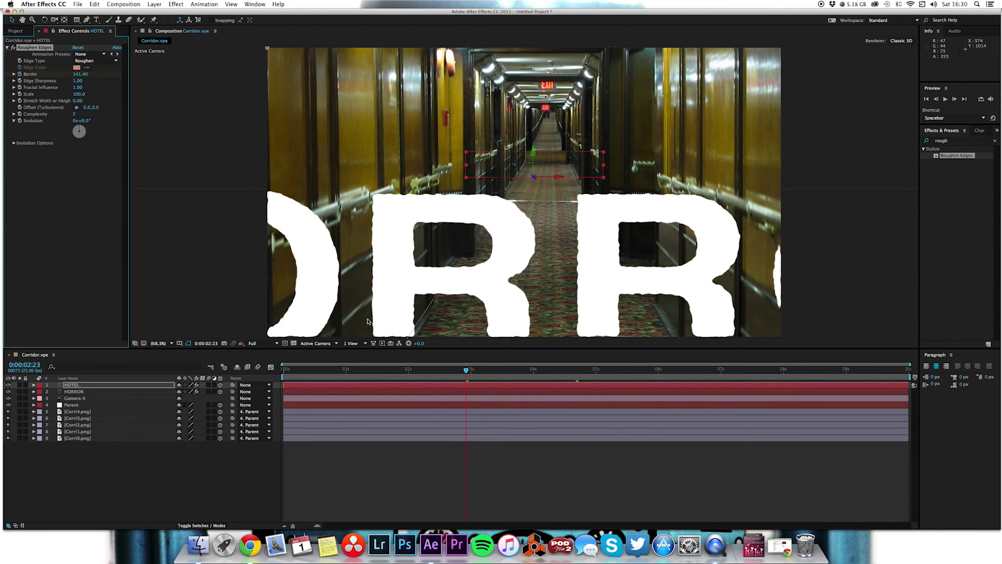
left_click_drag(480, 372, 266, 373)
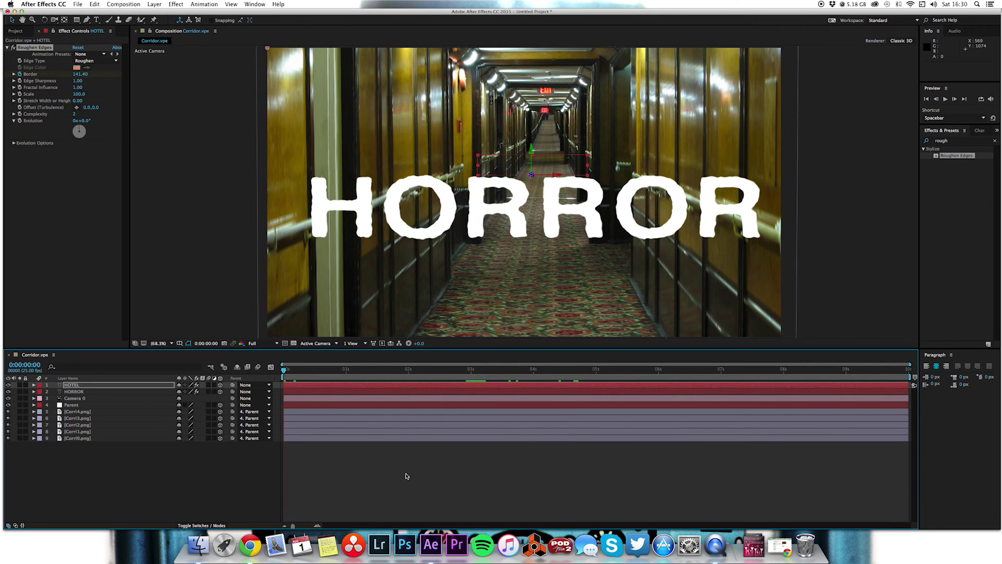
Step: Add an Outer Glow layer style to the HORROR layer from Layer > Layer Styles
left_click(406, 475)
left_click(400, 392)
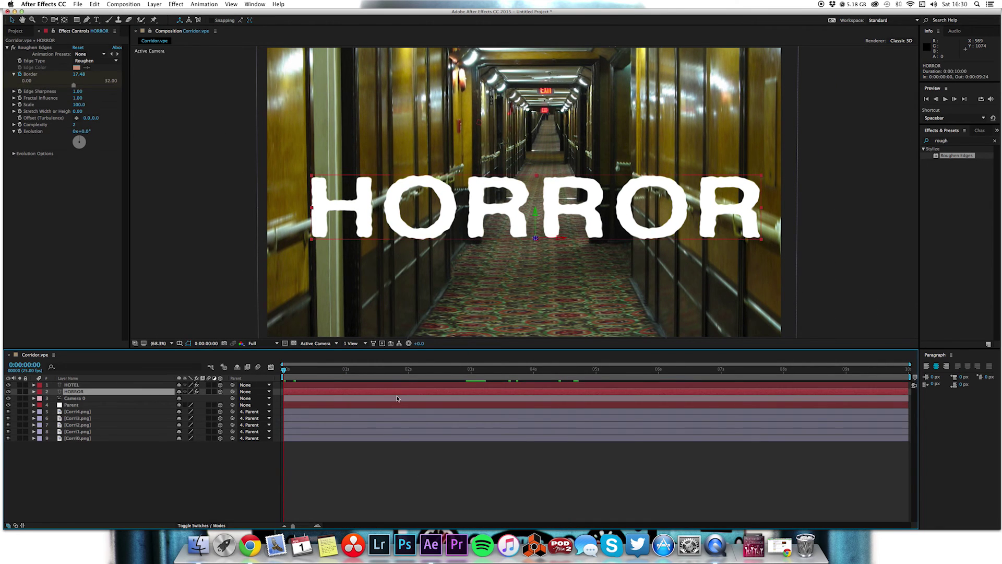
left_click(156, 4)
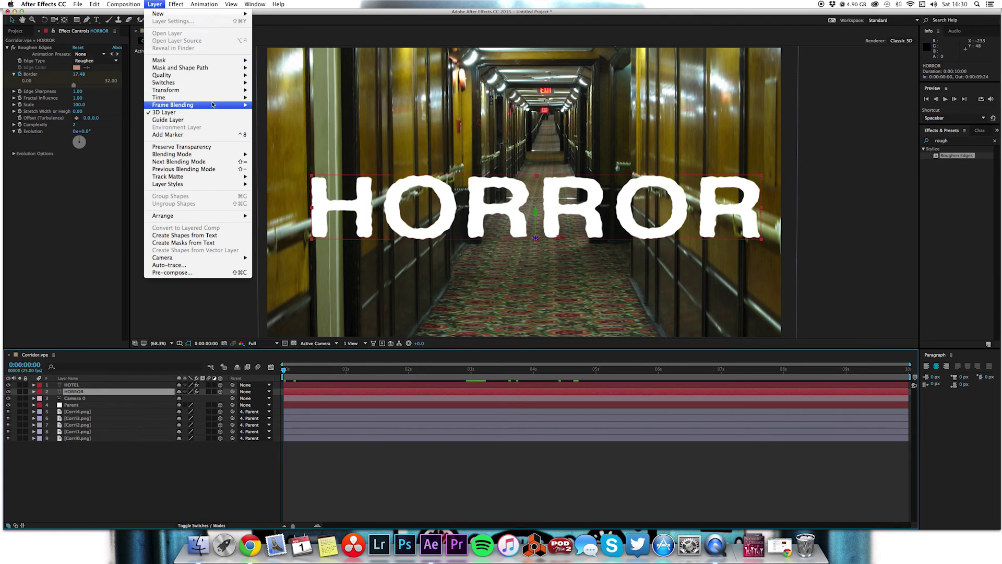
mouse_move(212, 83)
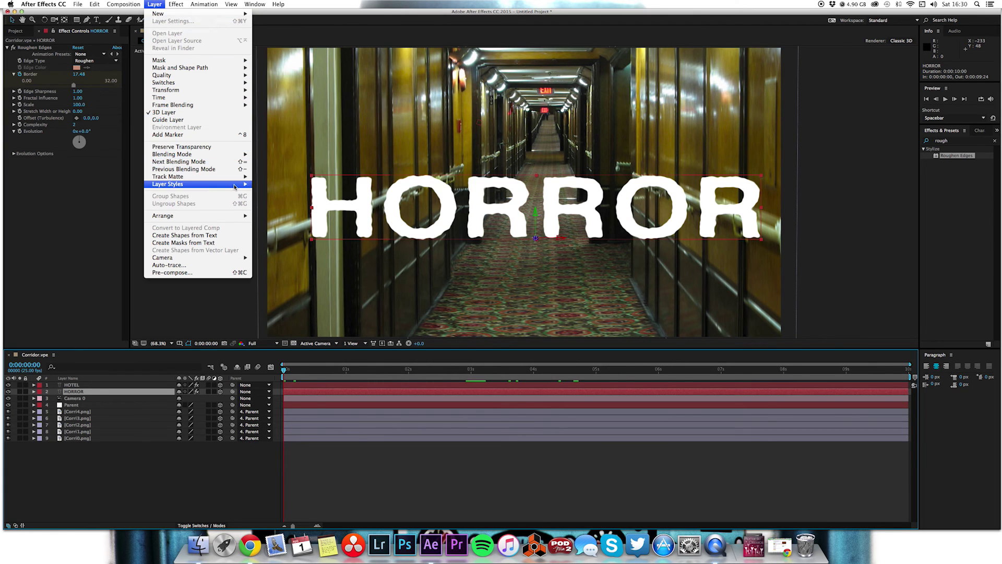
mouse_move(235, 187)
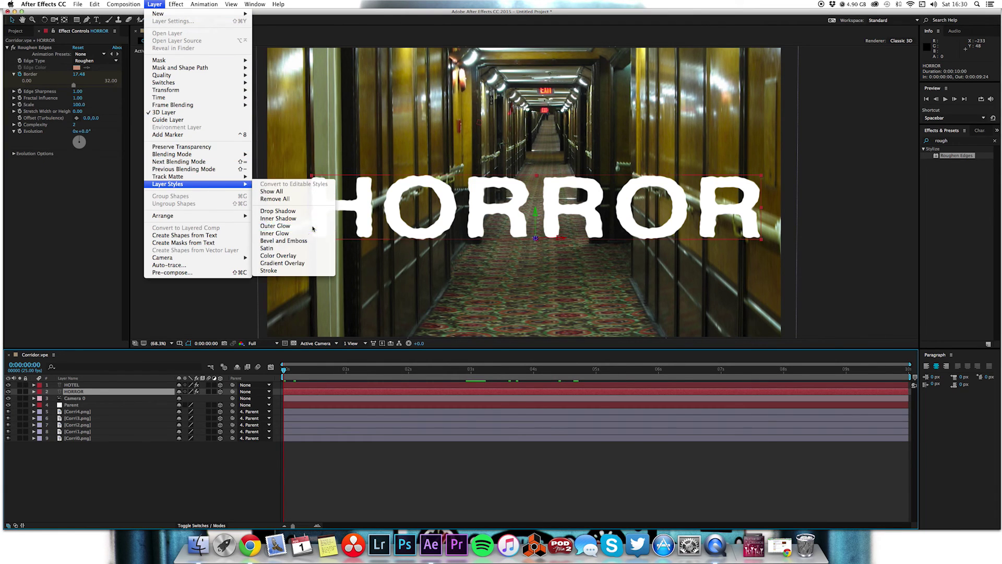
left_click(292, 225)
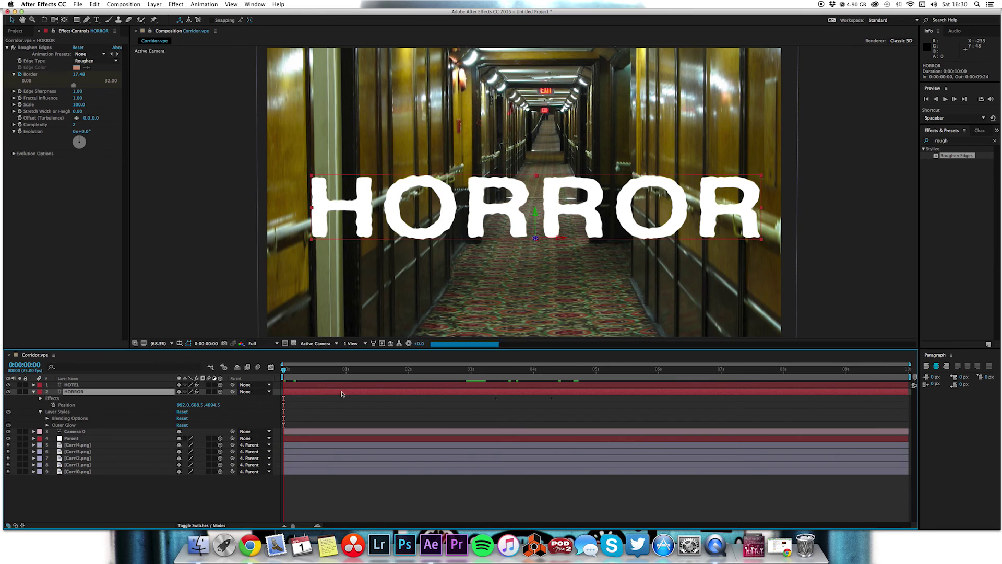
Step: Set the Outer Glow colour to dark red and its Size to 33
left_click(47, 425)
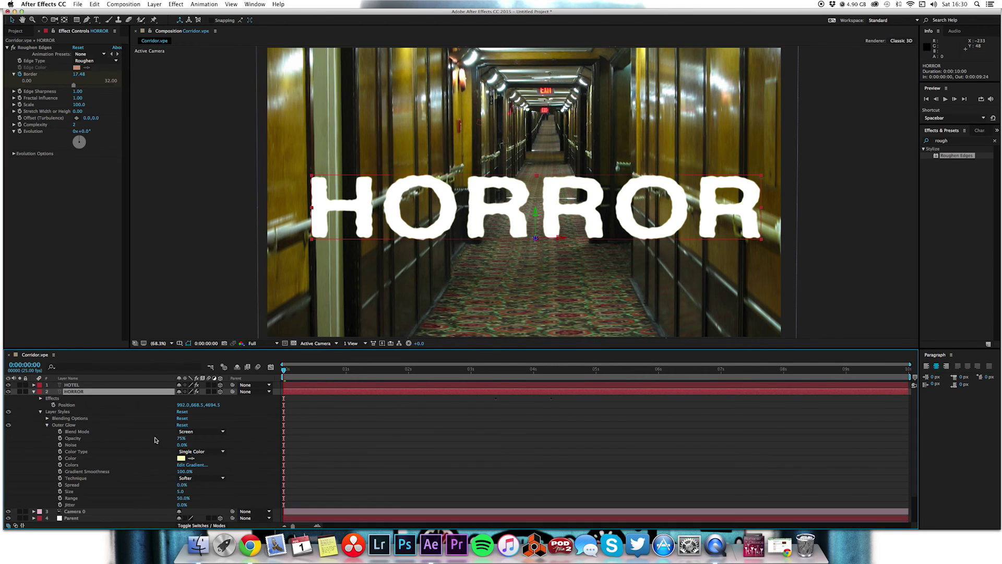
left_click(181, 458)
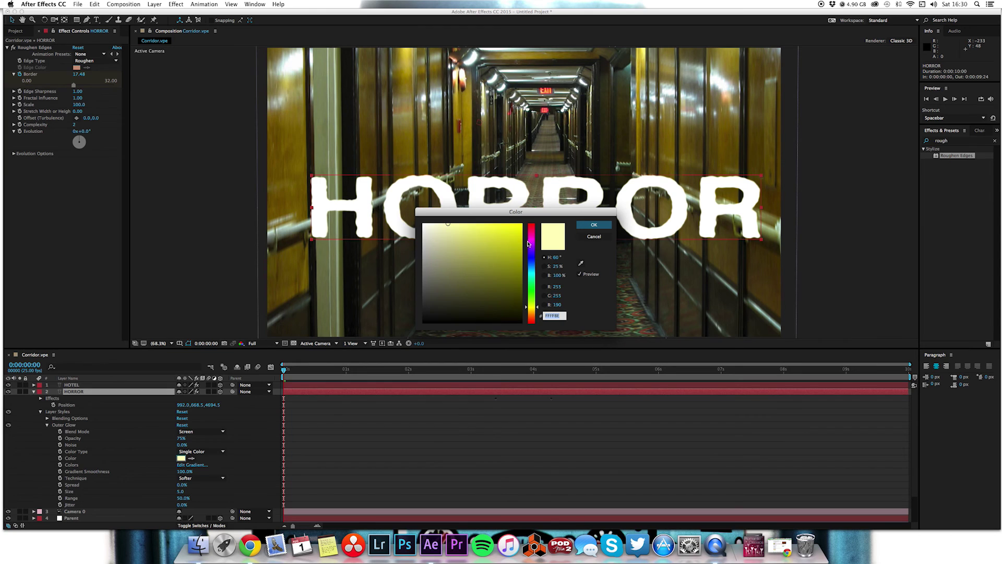
mouse_move(529, 244)
left_mouse_down()
mouse_move(529, 228)
mouse_move(522, 273)
mouse_move(538, 286)
mouse_move(543, 278)
left_mouse_up()
left_click(595, 228)
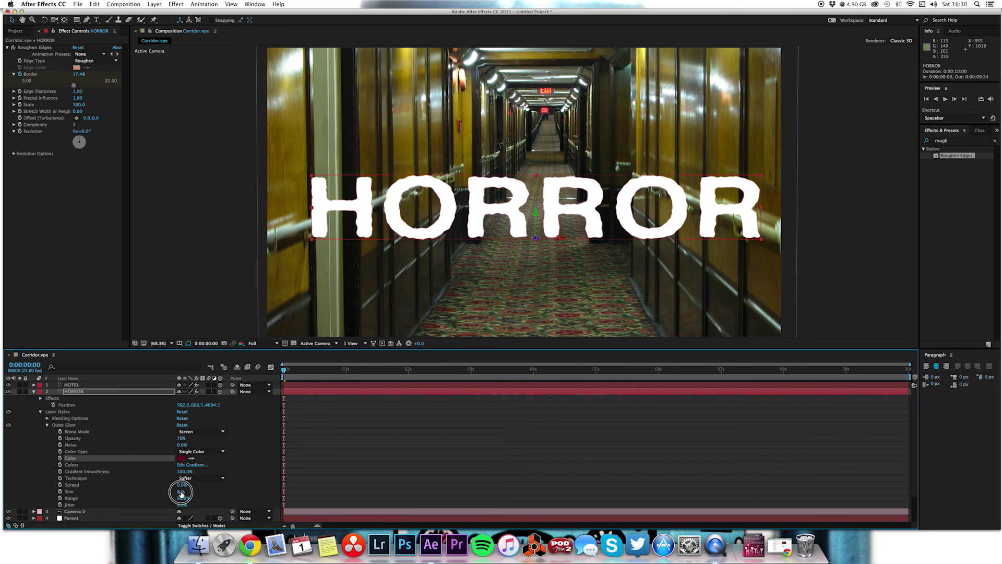
mouse_move(180, 494)
left_mouse_down()
mouse_move(193, 495)
mouse_move(183, 489)
left_mouse_up()
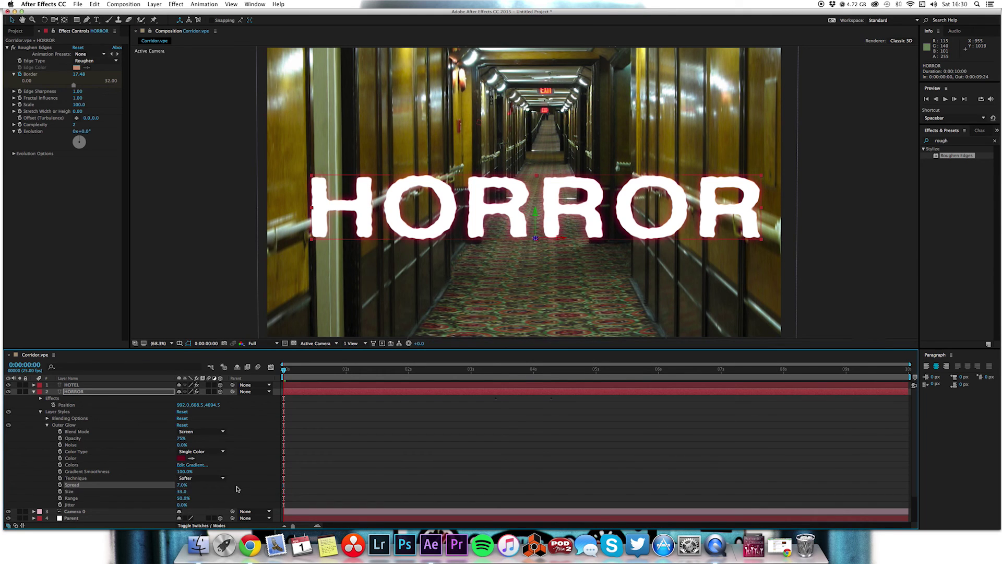
left_click(67, 426)
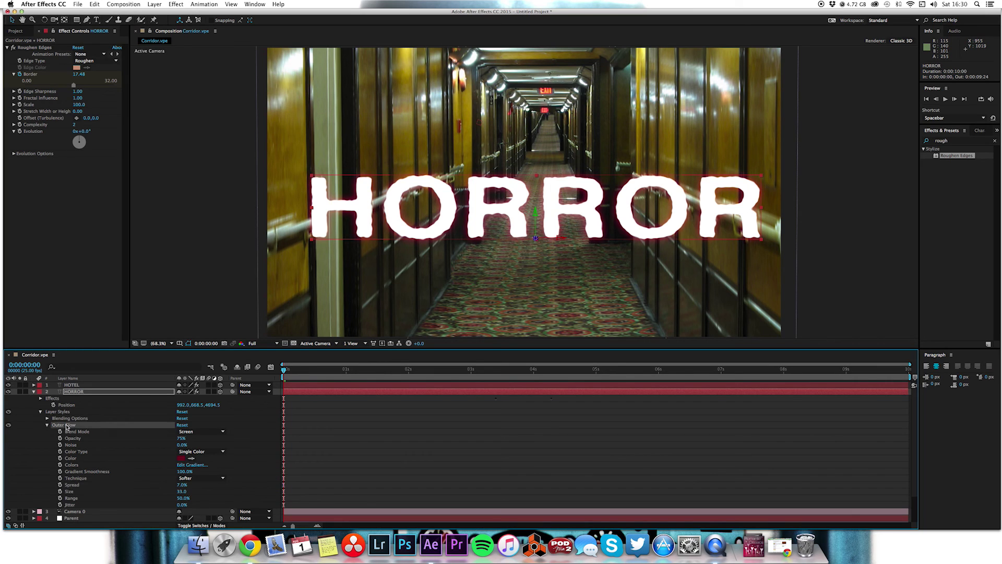
Step: Reveal the HOTEL layer's changed properties and scrub back to about 0:00:02:22
left_click(322, 386)
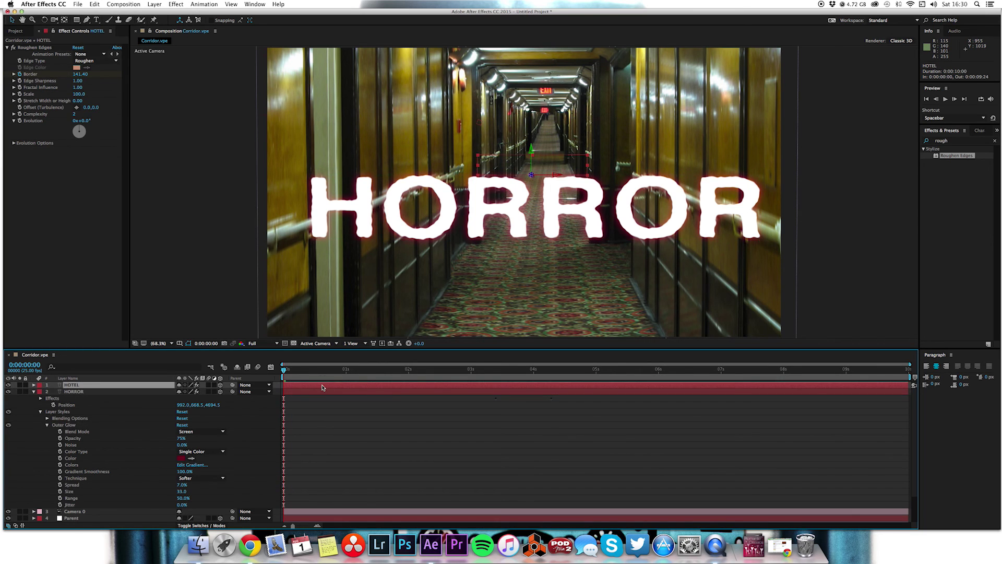
key("u")
key("u")
left_click(618, 371)
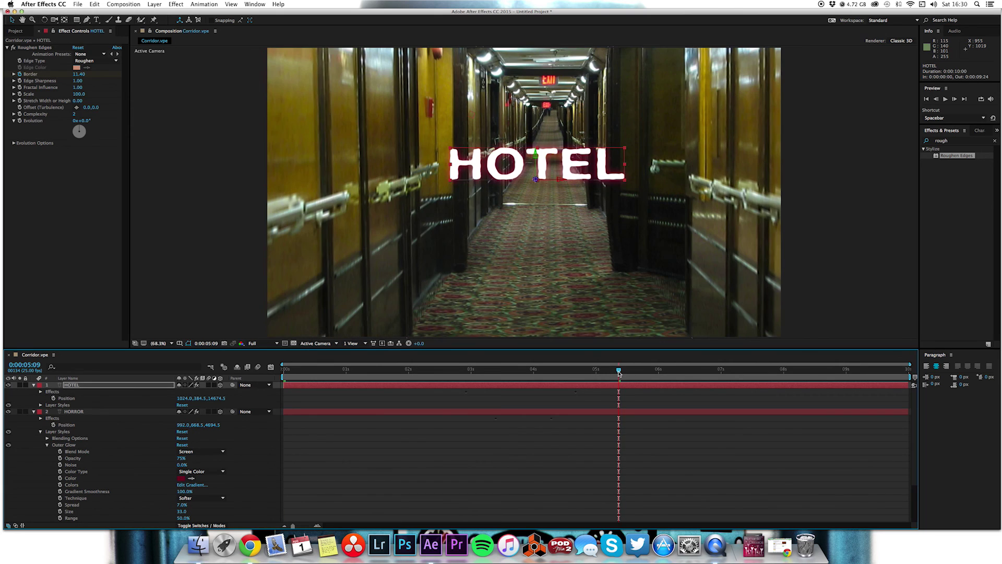
left_click_drag(619, 370, 530, 371)
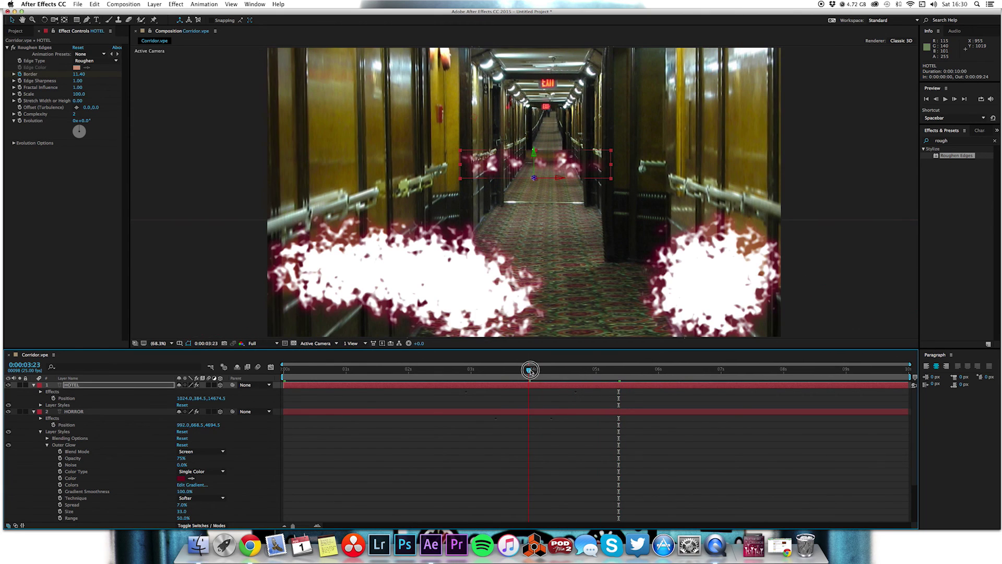
left_click(34, 385)
left_click_drag(432, 371, 257, 371)
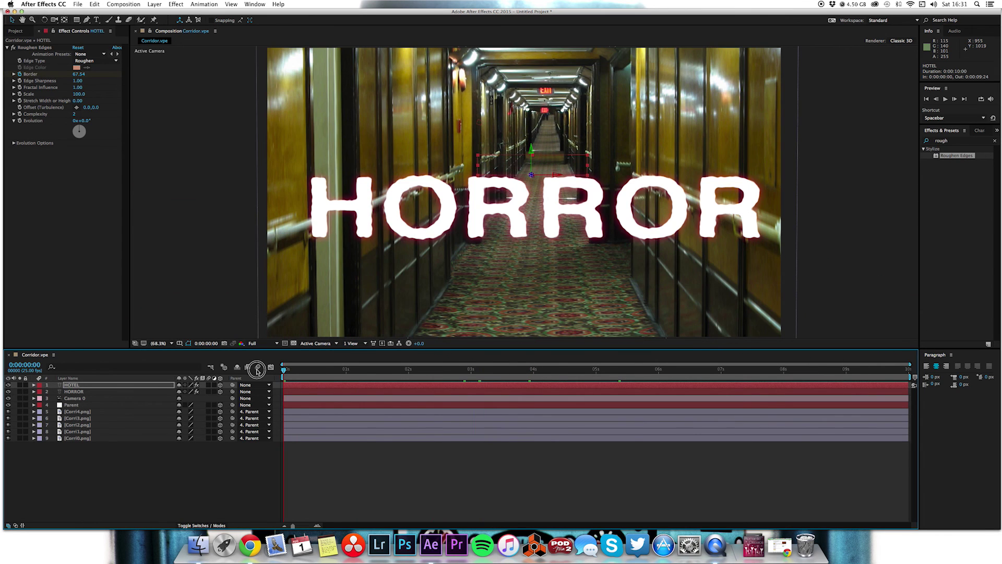
Step: Add a new adjustment layer and move it below the Parent layer
left_click(466, 499)
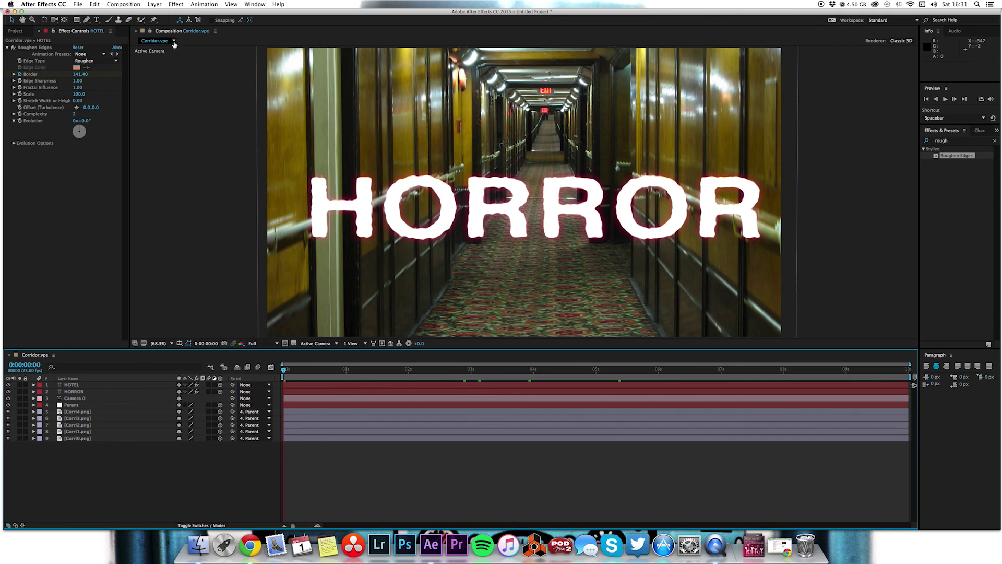
left_click(155, 5)
mouse_move(167, 14)
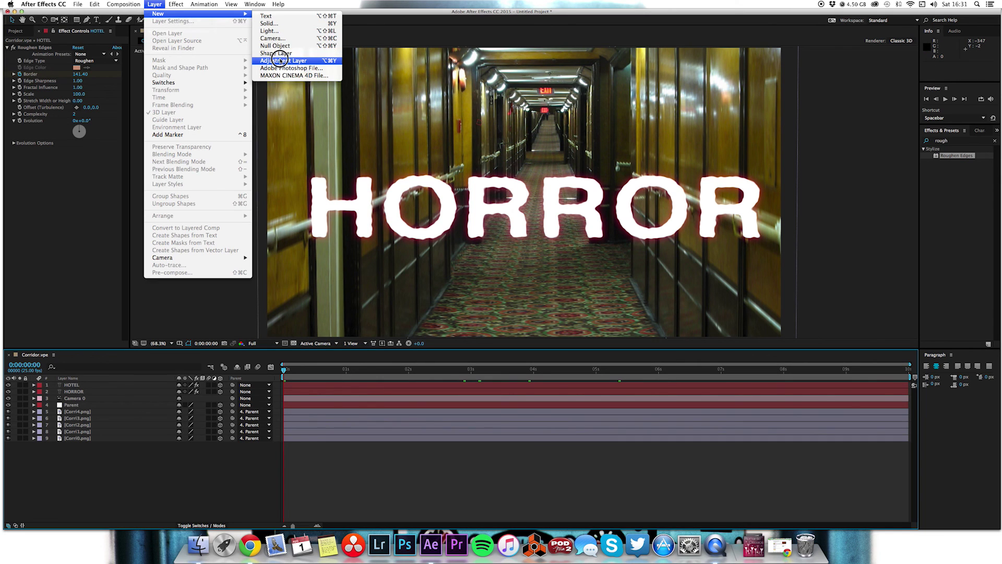
left_click(301, 66)
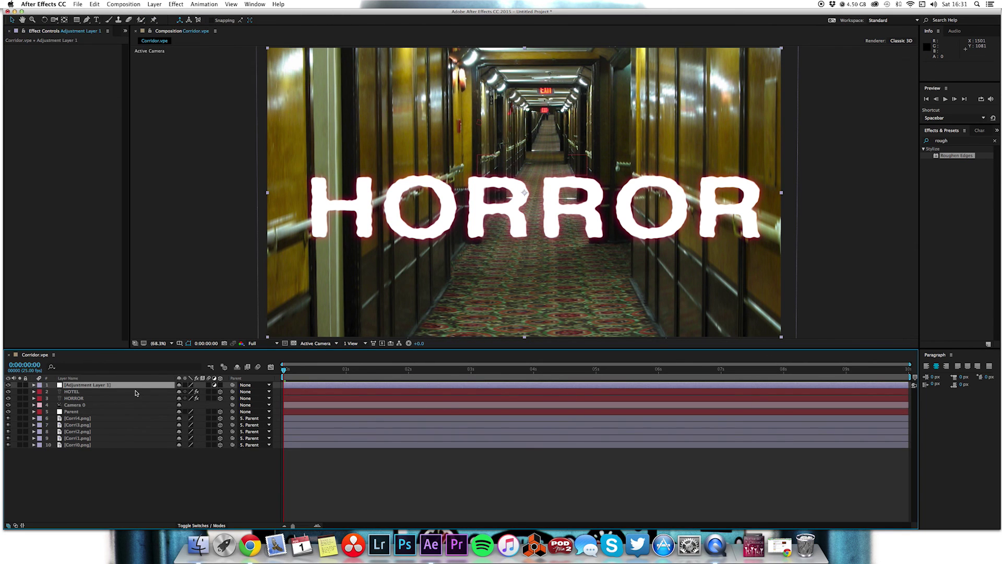
left_click_drag(128, 383, 132, 415)
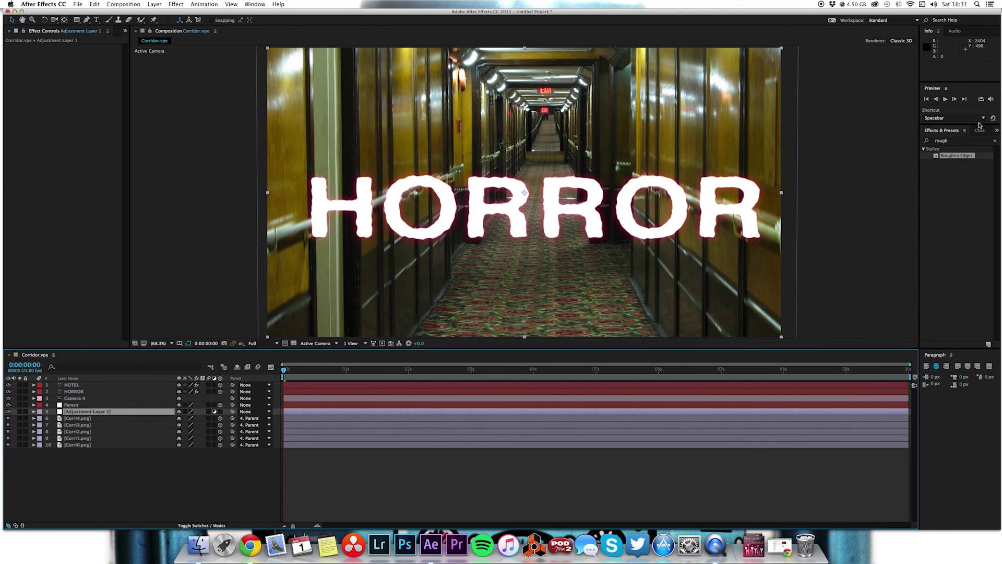
Step: Apply Curves to Adjustment Layer 1 and bend the RGB curve to darken the shadows
left_click(958, 142)
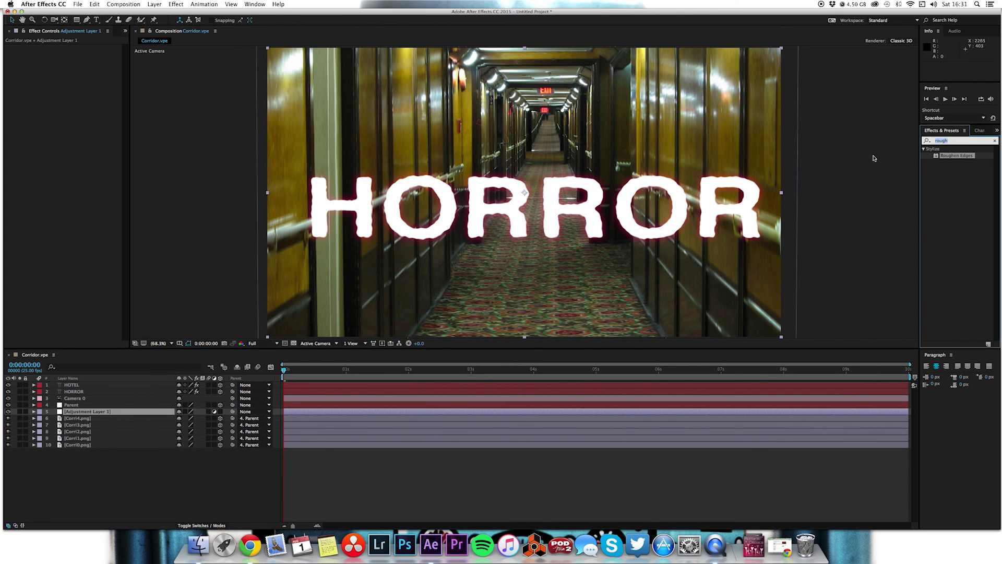
type("curves")
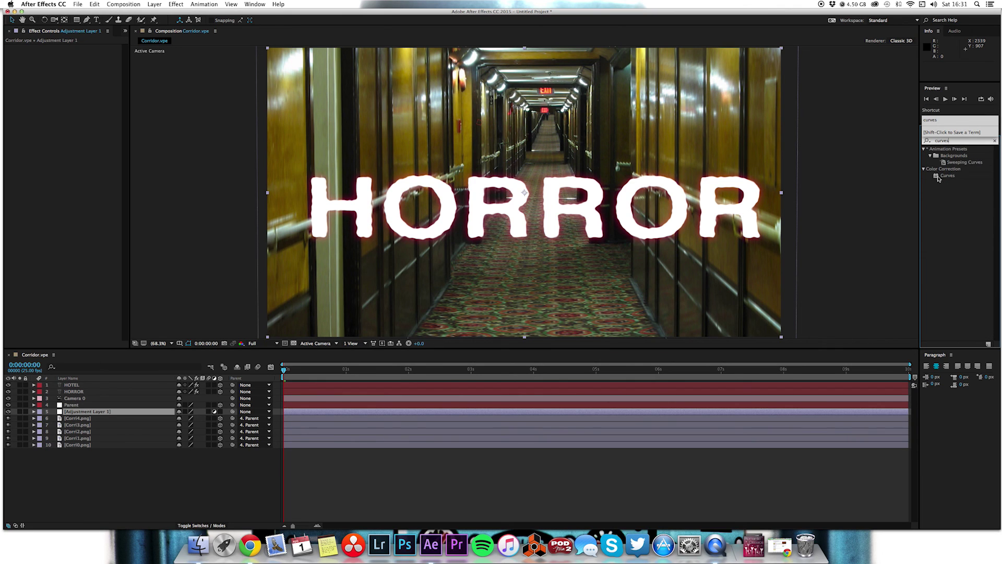
left_click_drag(938, 178, 727, 411)
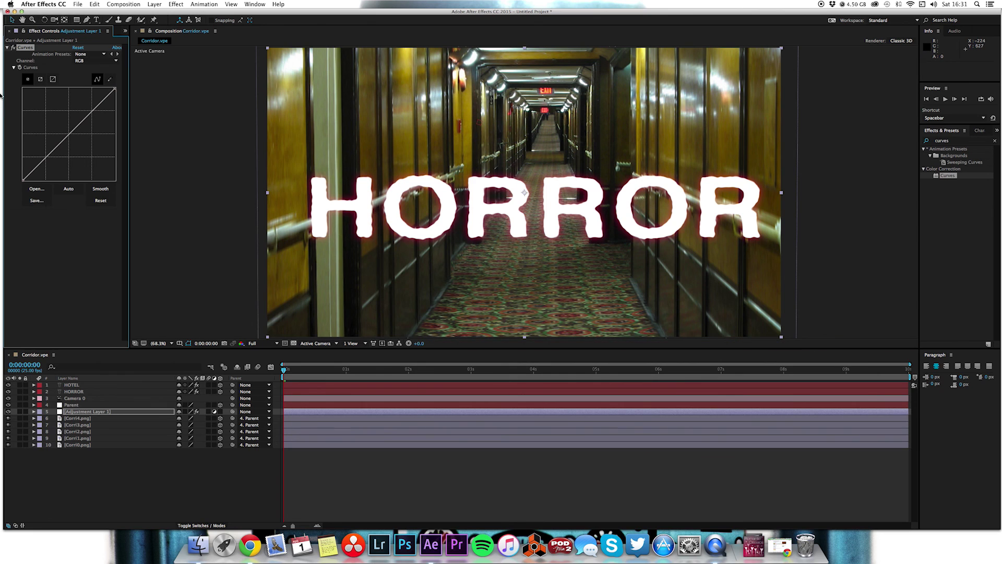
left_click_drag(41, 166, 44, 173)
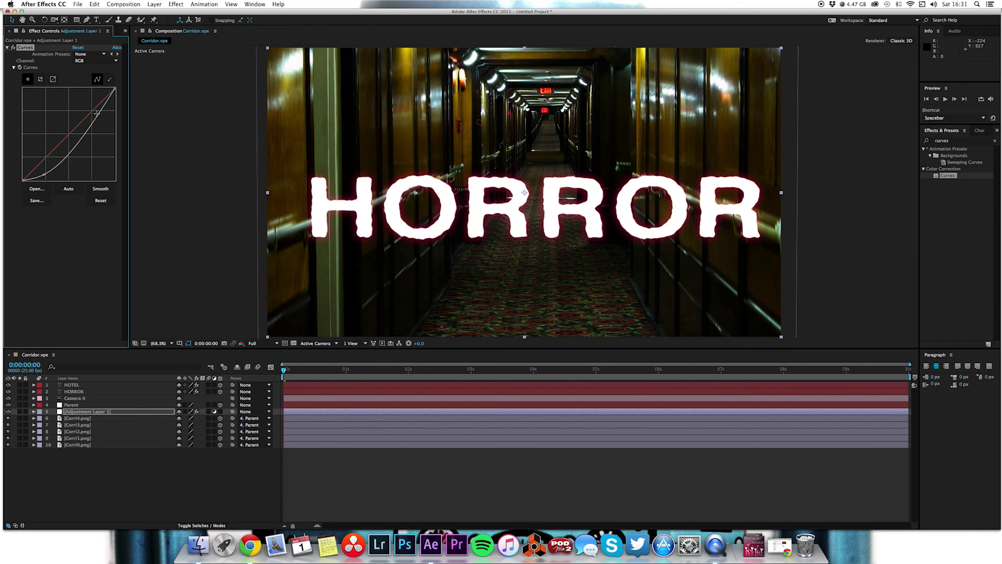
left_click_drag(97, 113, 95, 107)
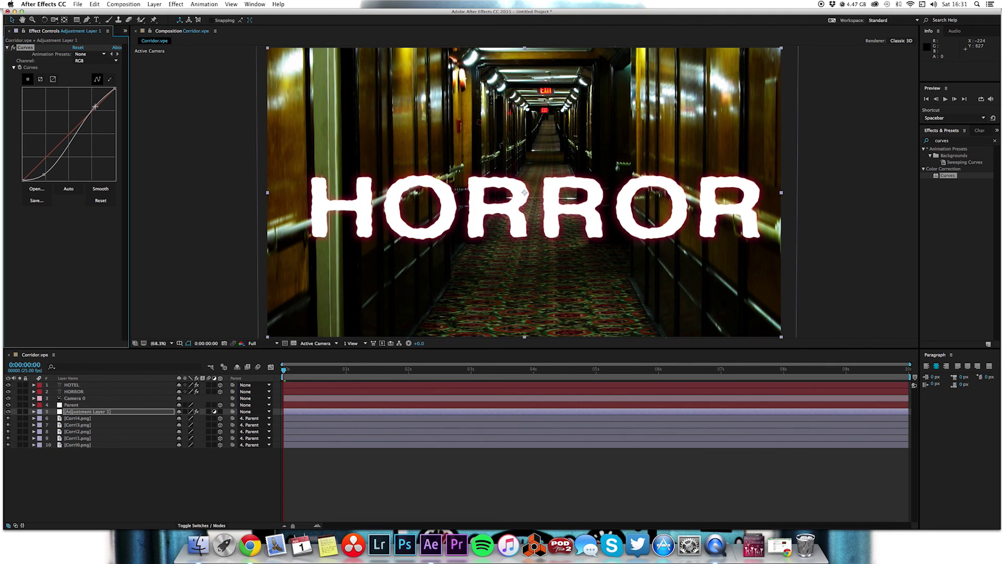
Step: Lower the Red curve in the shadows and raise it in the highlights
left_click(94, 61)
left_click(89, 68)
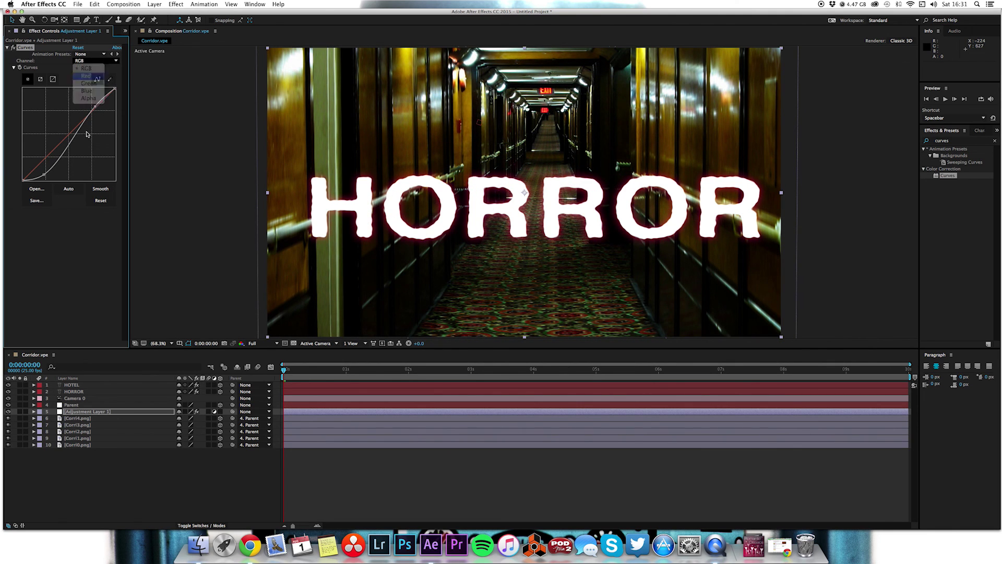
left_click_drag(40, 165, 39, 166)
left_click_drag(95, 110, 96, 106)
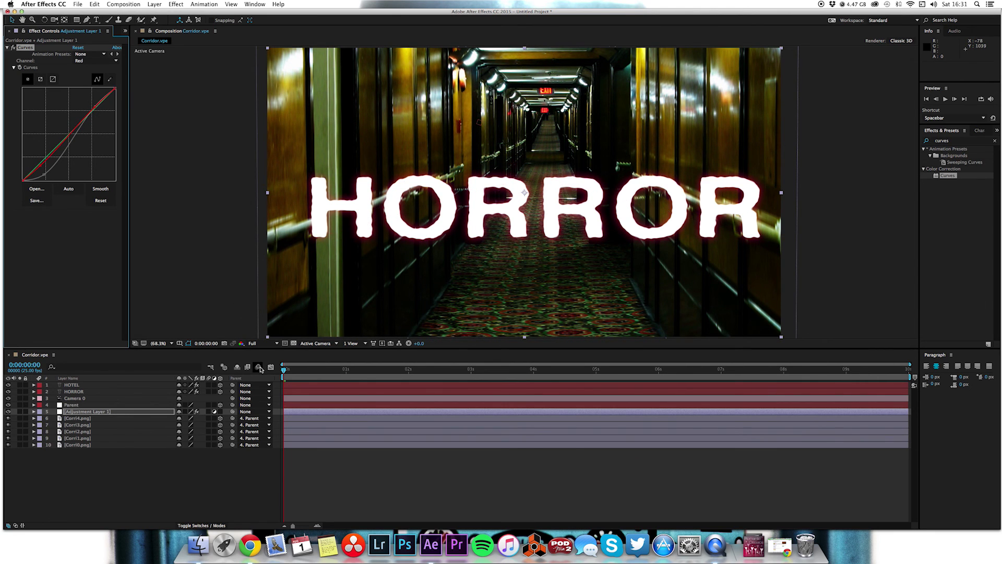
left_click_drag(521, 371, 529, 371)
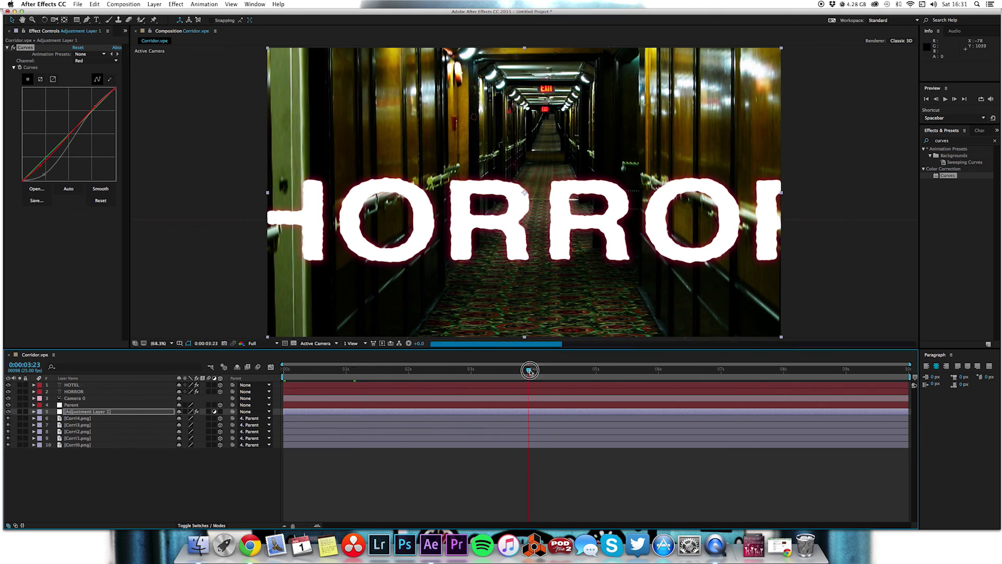
left_click(695, 374)
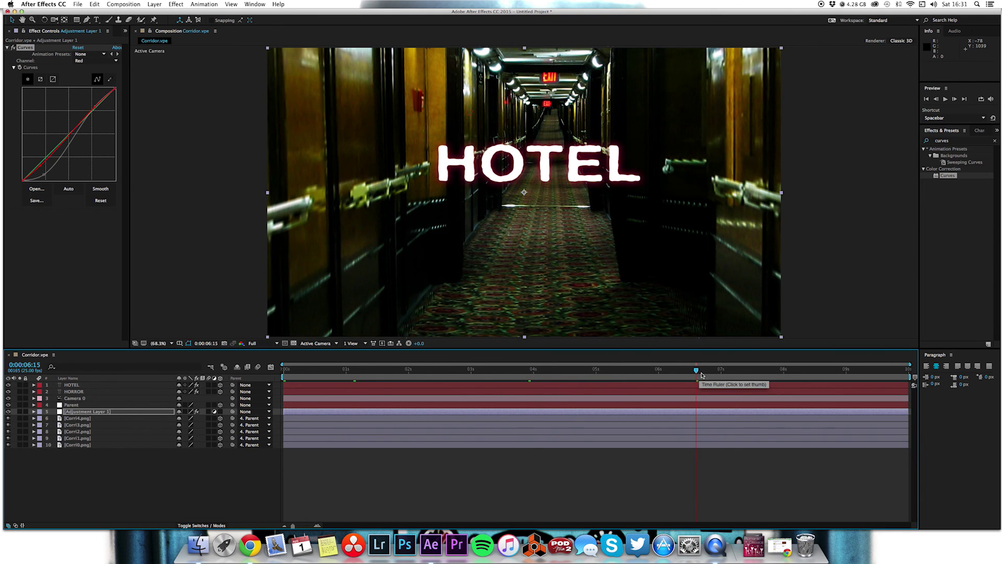
left_click(771, 374)
left_click(839, 372)
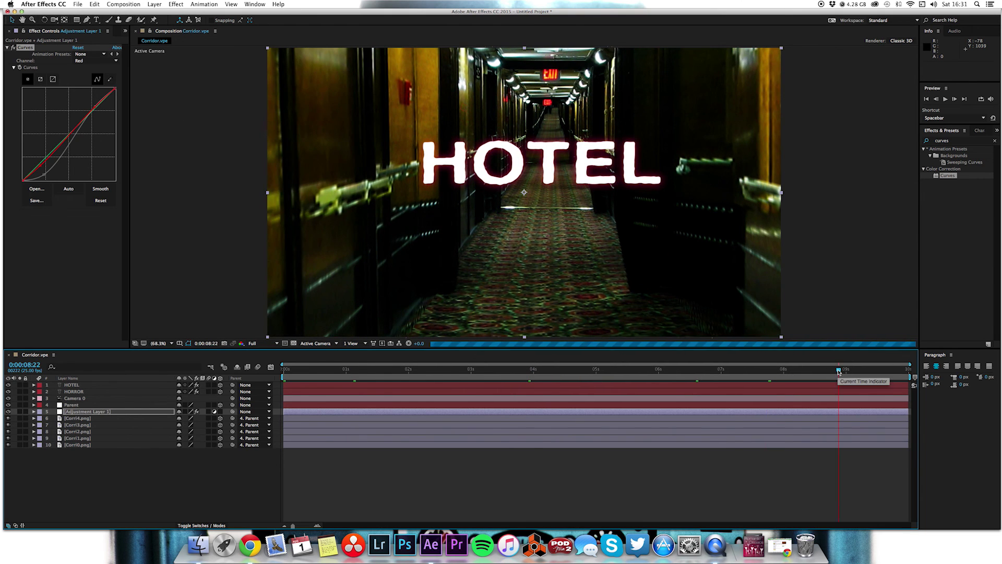
left_click(704, 372)
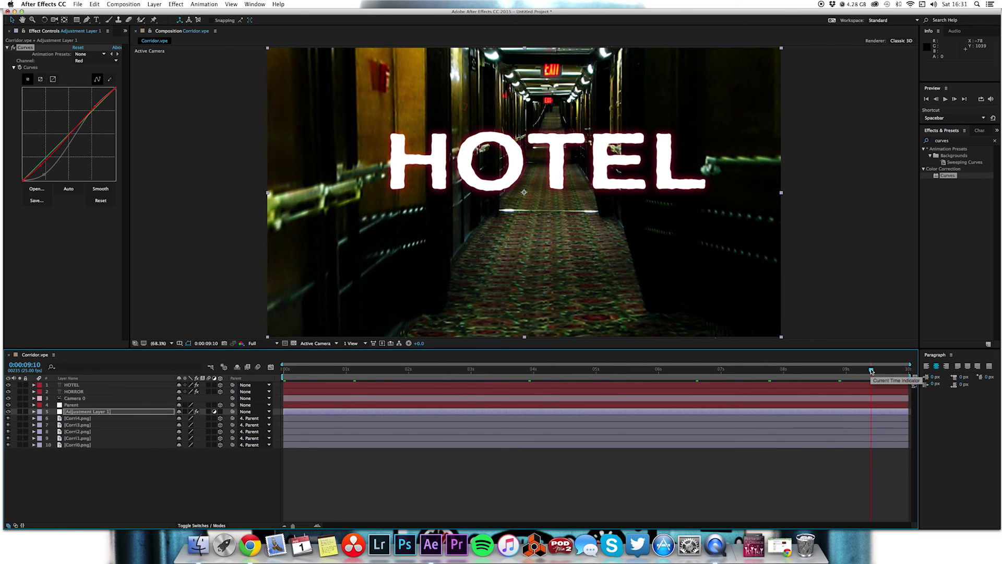
key("Home")
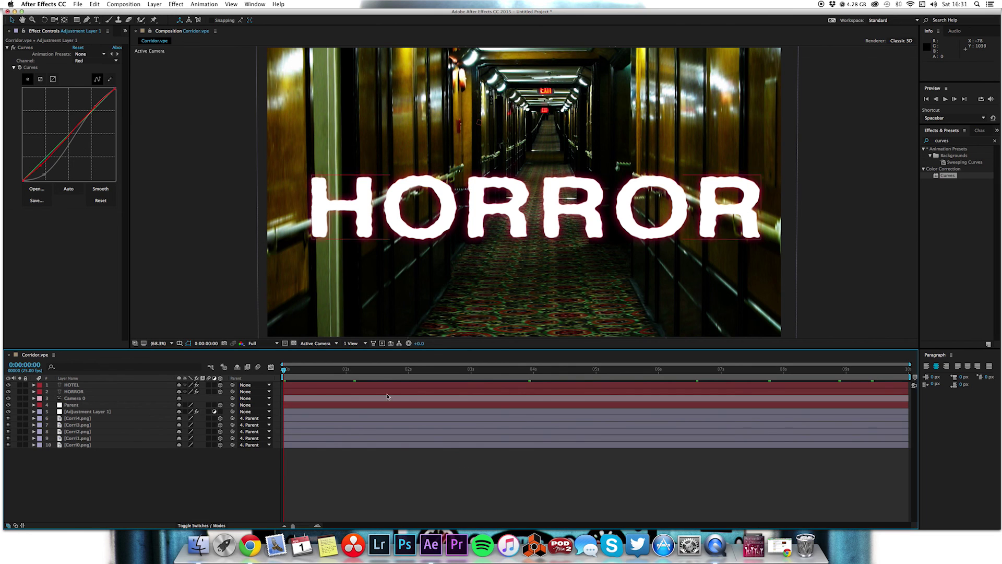
left_click(277, 371)
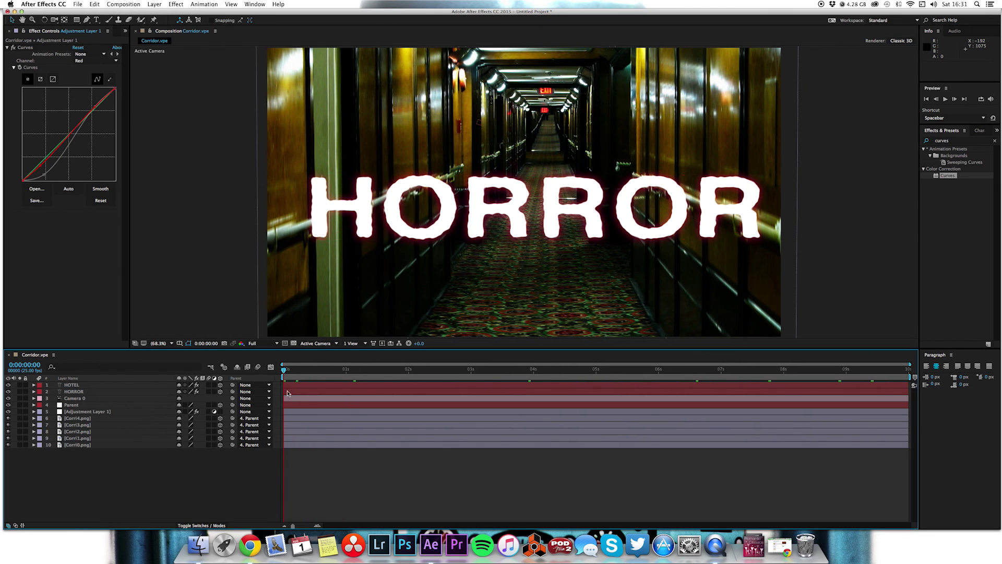